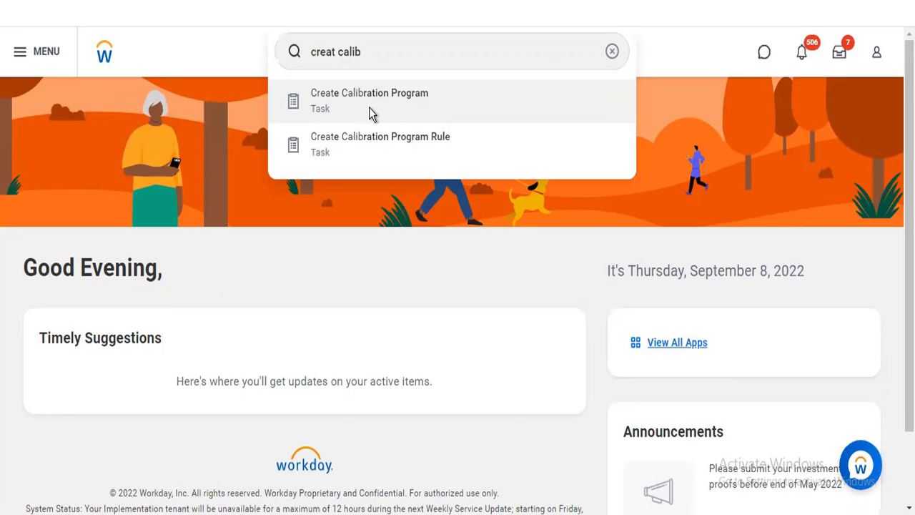
# Start the Create Calibration Program task and set Applies To to the Director Level rule
pyautogui.click(371, 112)
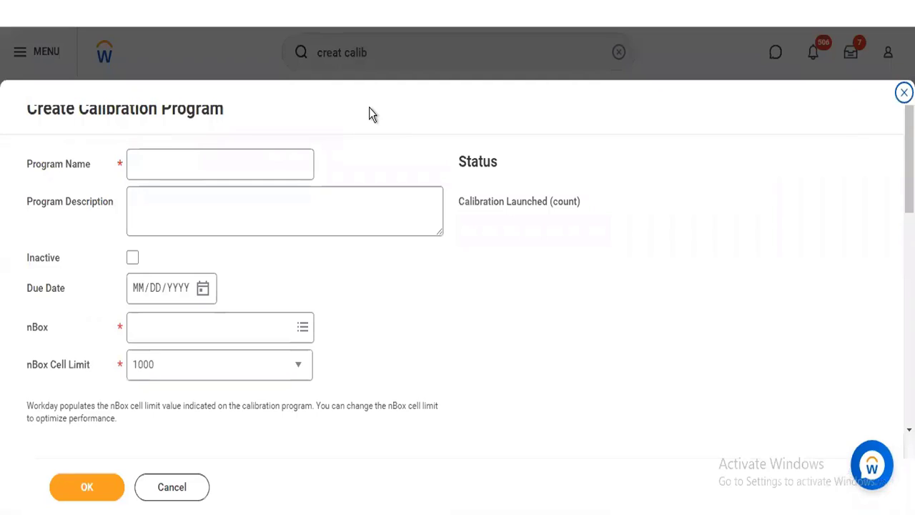
pyautogui.click(163, 164)
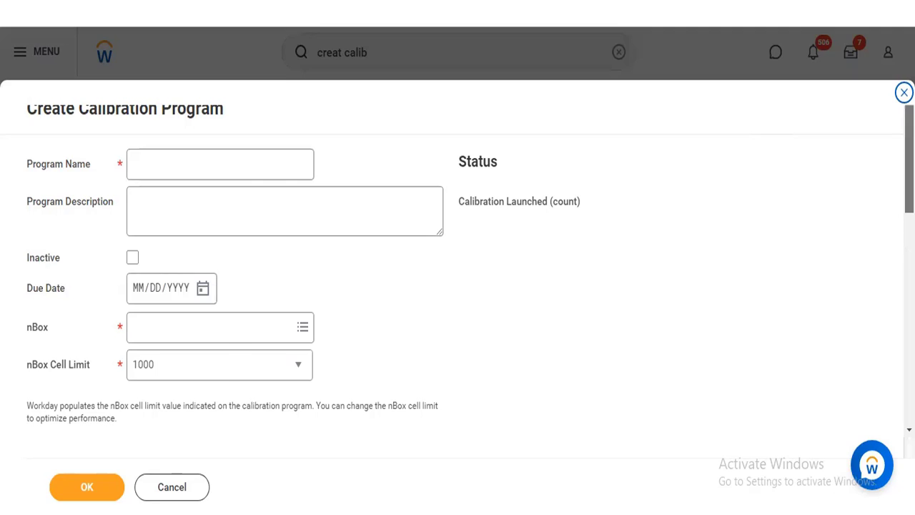
pyautogui.scroll(-3, 429, 306)
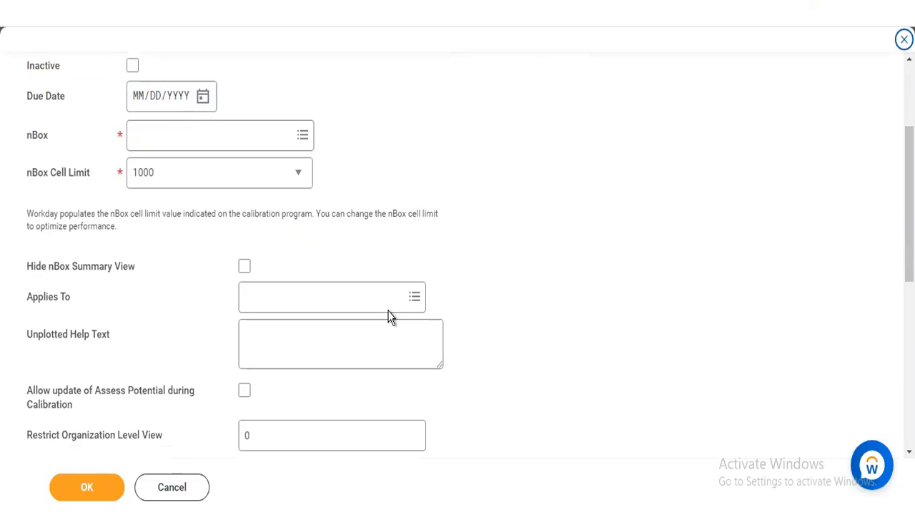
pyautogui.click(283, 292)
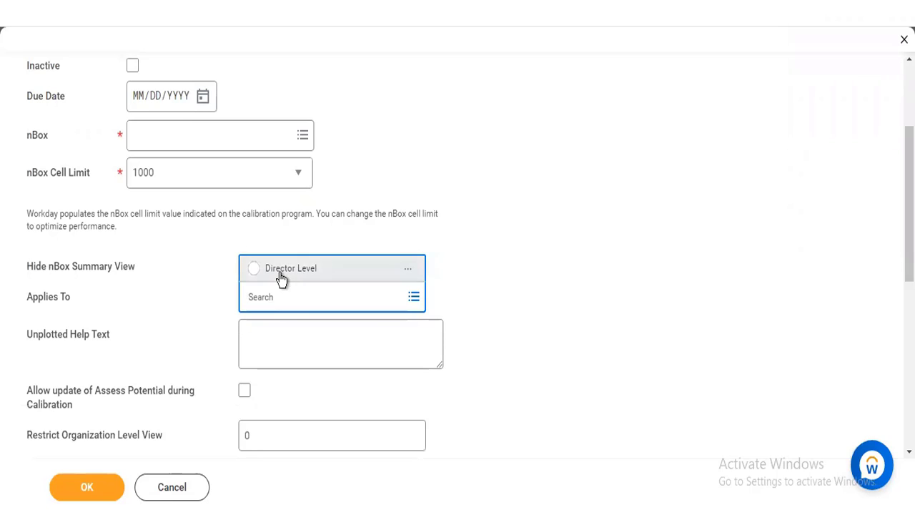
pyautogui.click(279, 273)
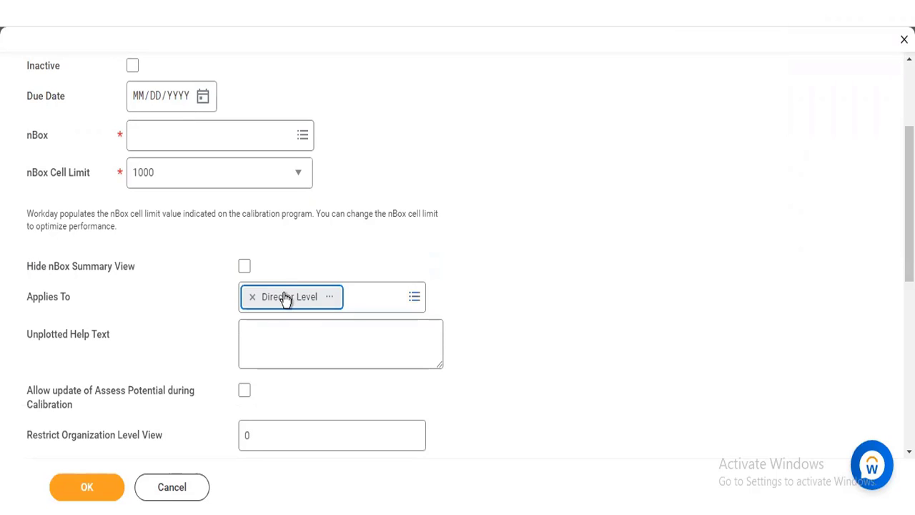
# View the details of the Director Level rule chosen under Applies To in a new browser tab
pyautogui.rightClick(285, 296)
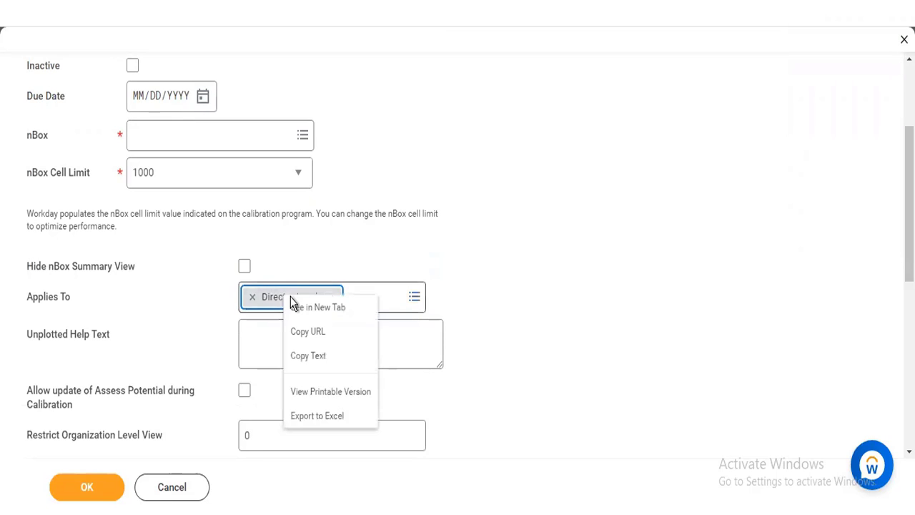
pyautogui.click(293, 303)
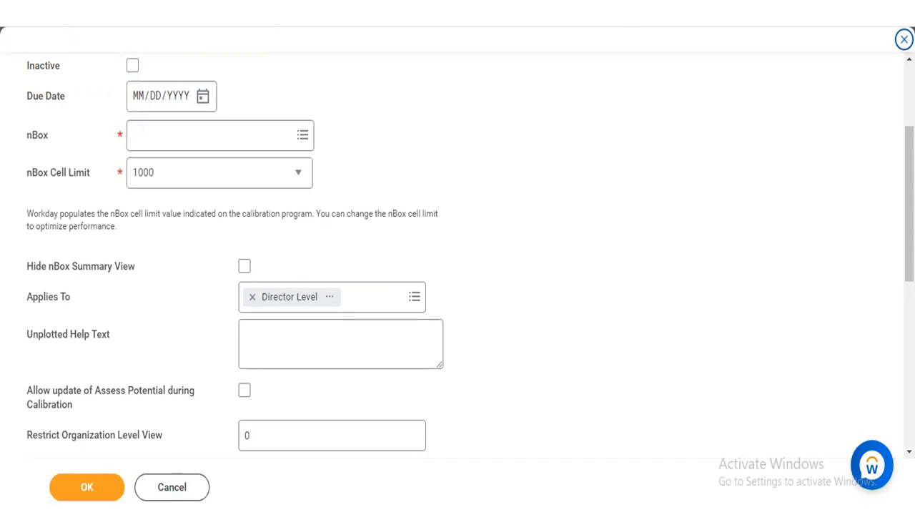
pyautogui.scroll(3, 861, 33)
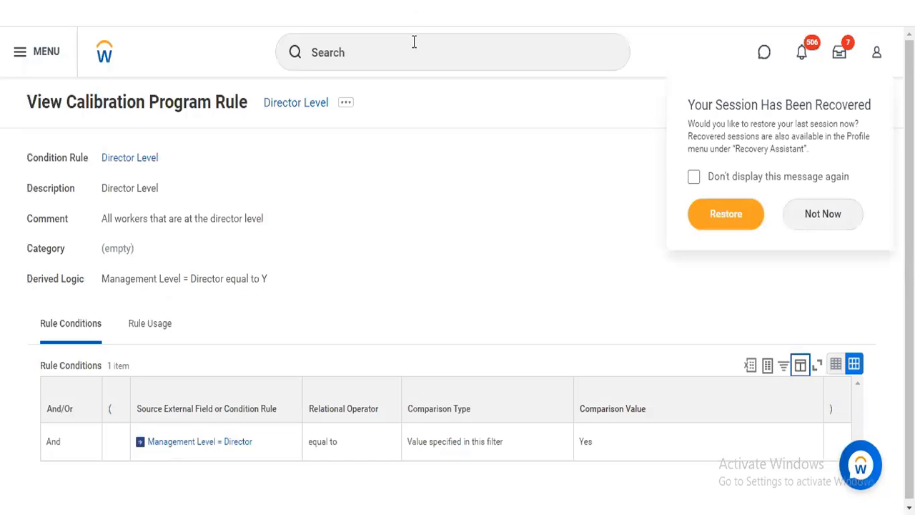
# Search for "creat calib" and open the Create Calibration Program Rule task
pyautogui.click(414, 42)
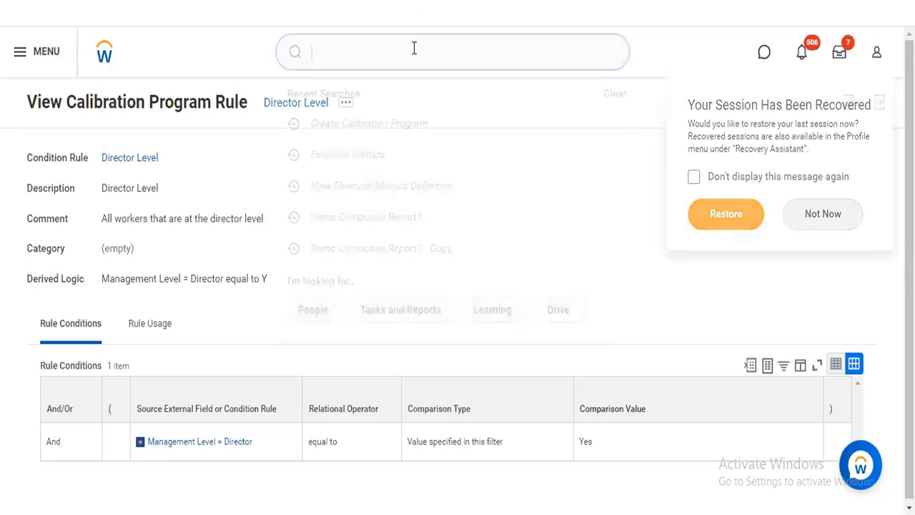
pyautogui.write('creat calib')
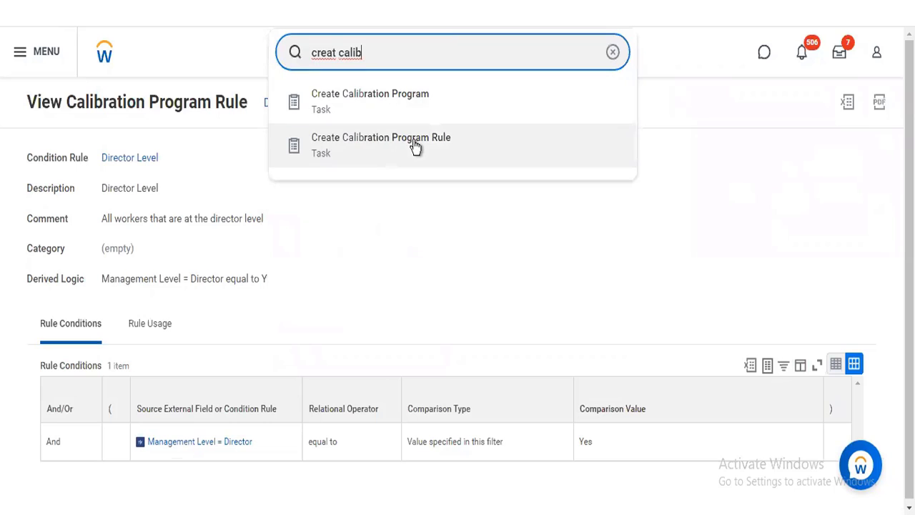
pyautogui.click(414, 141)
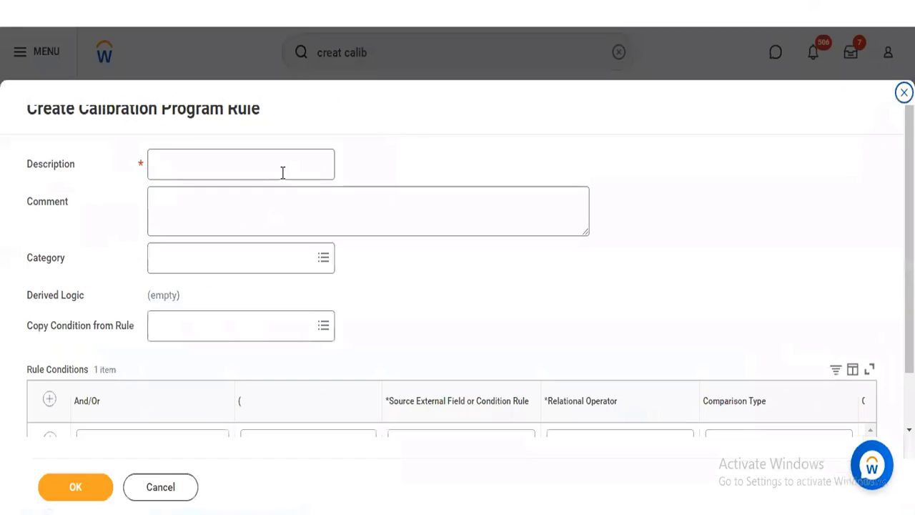
# Enter the rule description "Hire Date greater than 6 month ago and currently active"
pyautogui.click(283, 172)
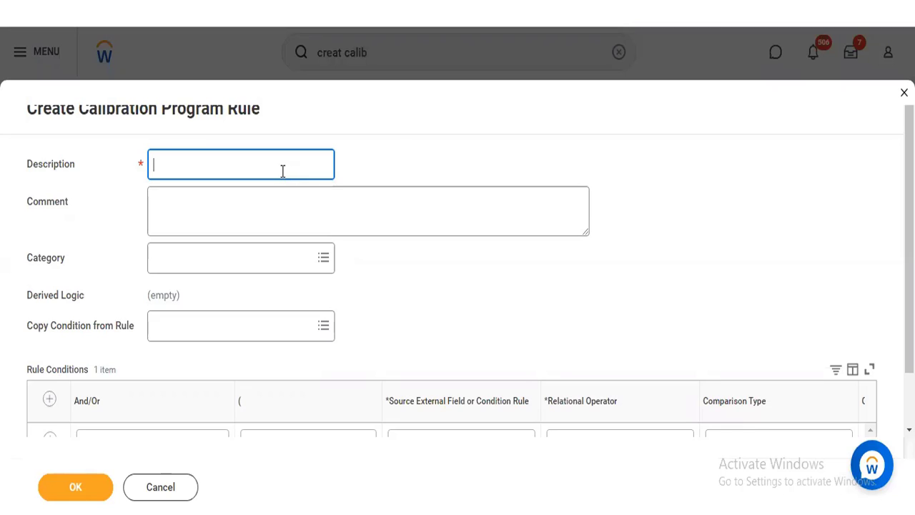
pyautogui.write('Hire Date greater than')
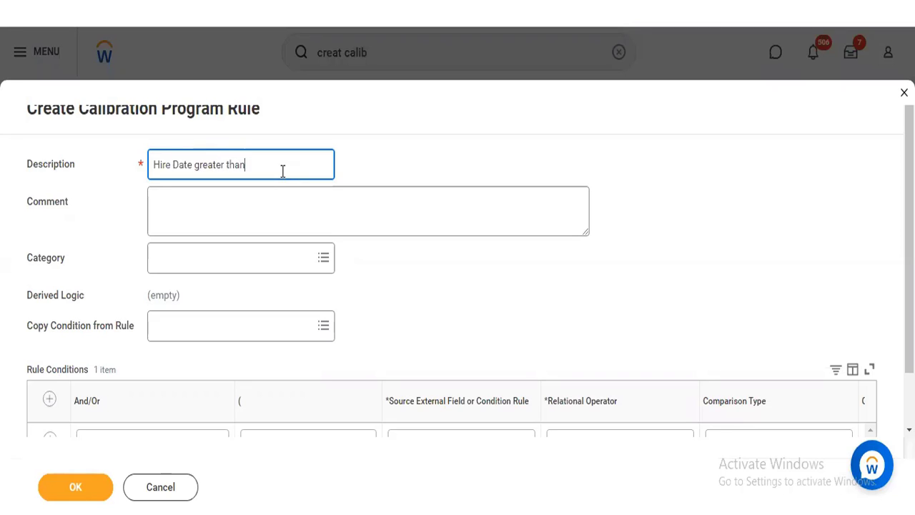
pyautogui.write(' 6 months')
pyautogui.write('ago and currentl')
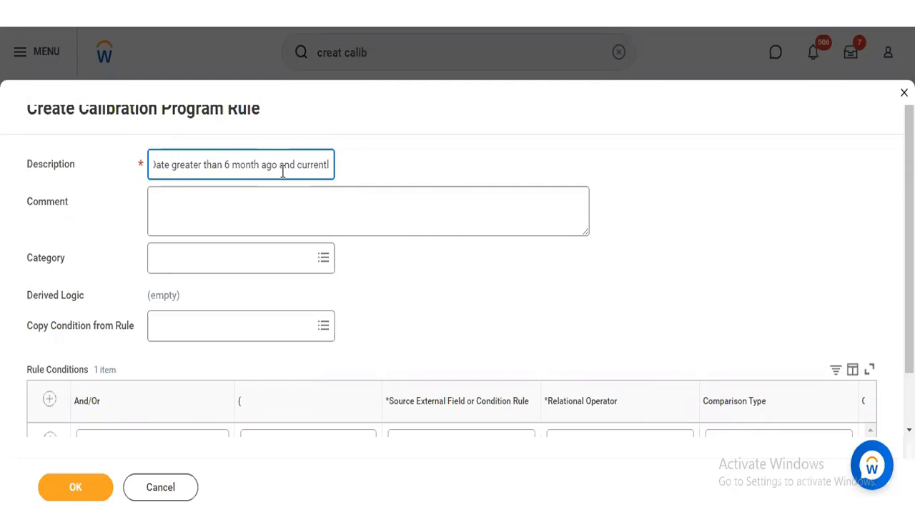
pyautogui.write('y active')
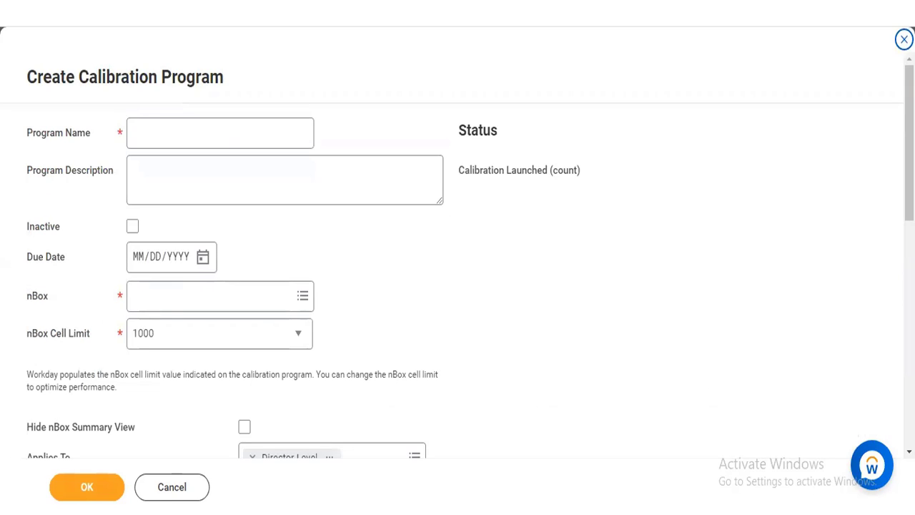
pyautogui.scroll(-1, 887, 263)
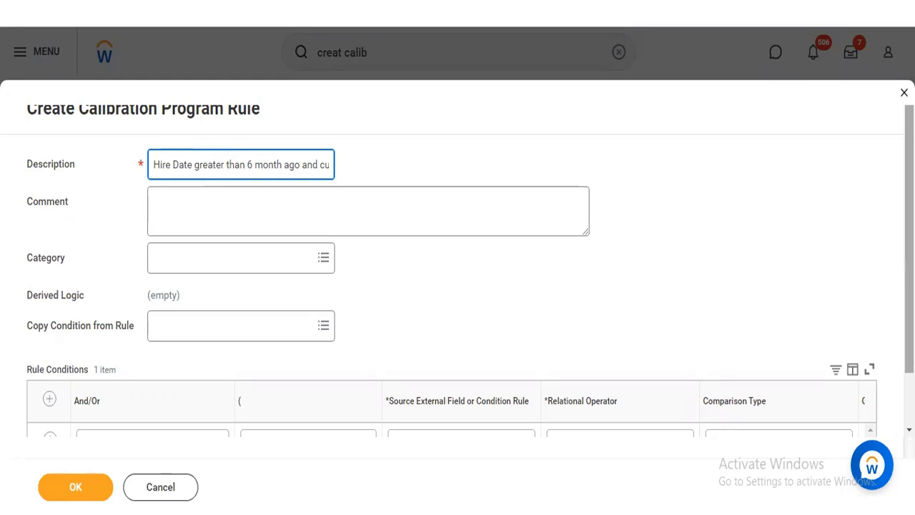
# Set the first rule condition's source field to Currently Active and check that field's details
pyautogui.moveTo(909, 240); pyautogui.dragTo(910, 292)
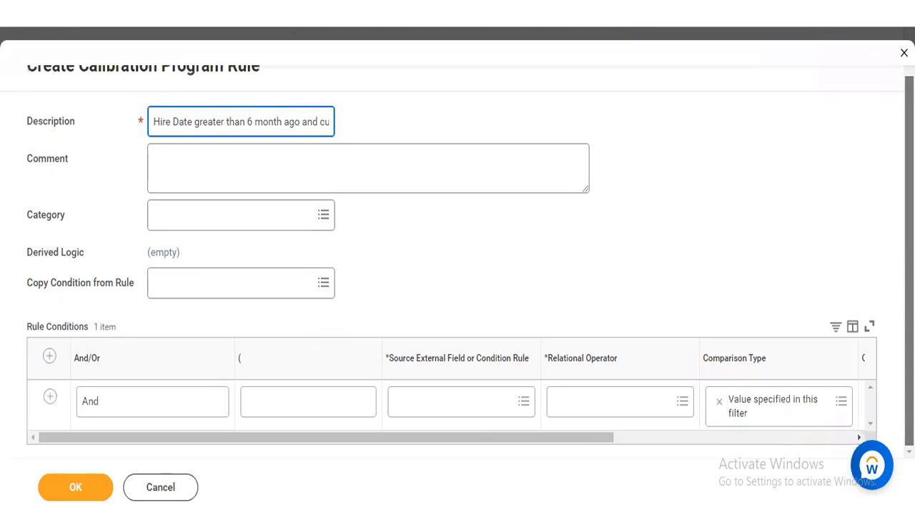
pyautogui.click(447, 405)
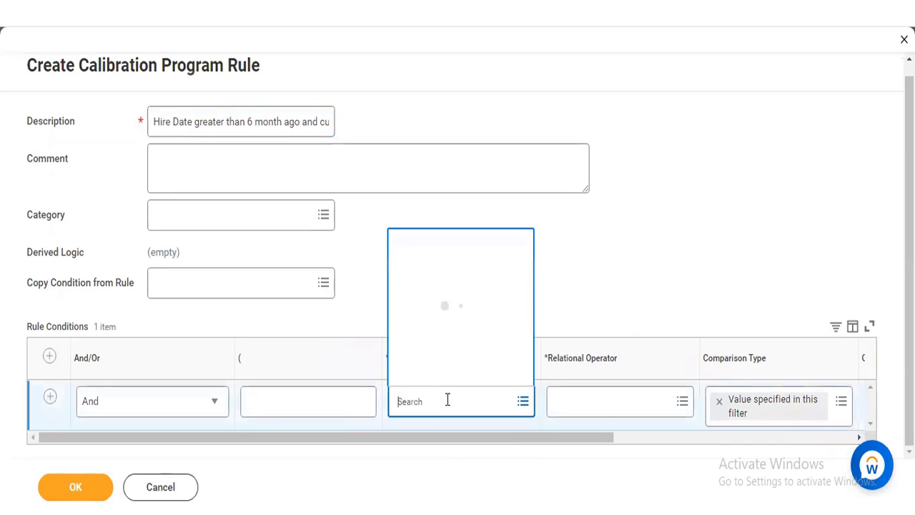
pyautogui.write('cu')
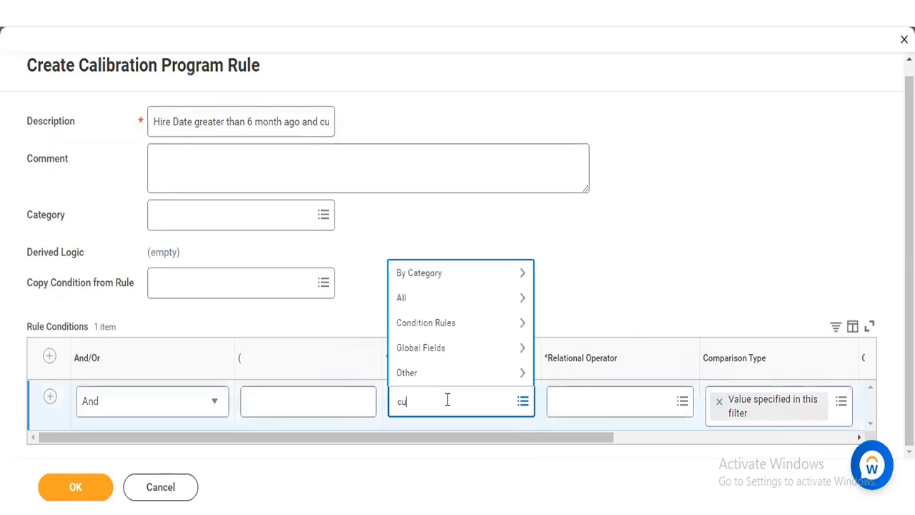
pyautogui.write('rrently active')
pyautogui.press('Return')
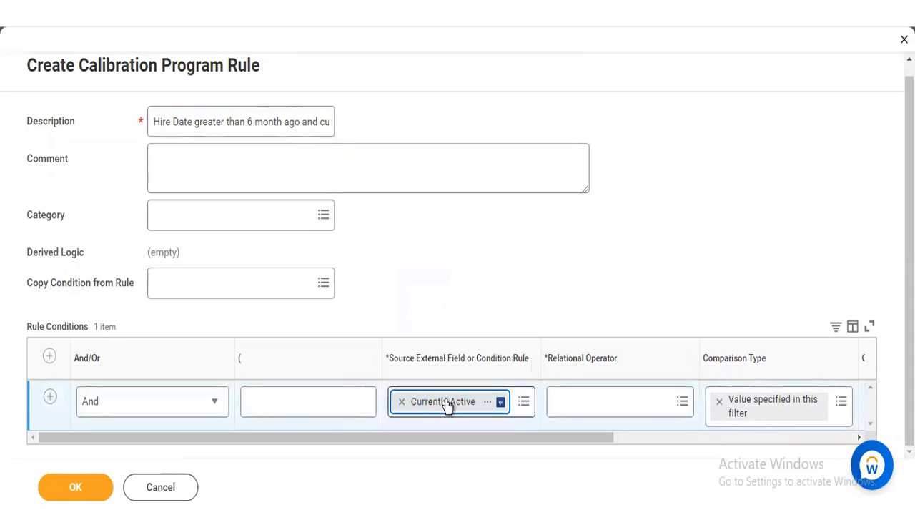
pyautogui.click(487, 404)
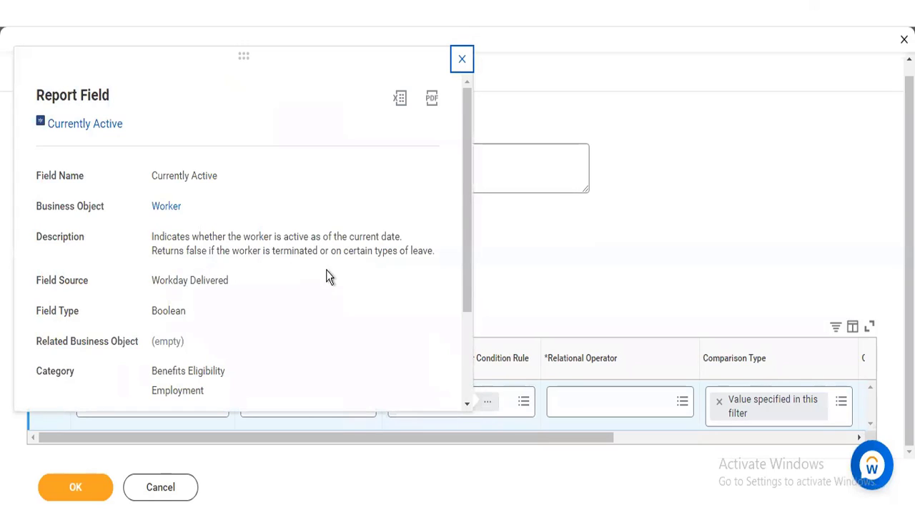
pyautogui.click(473, 259)
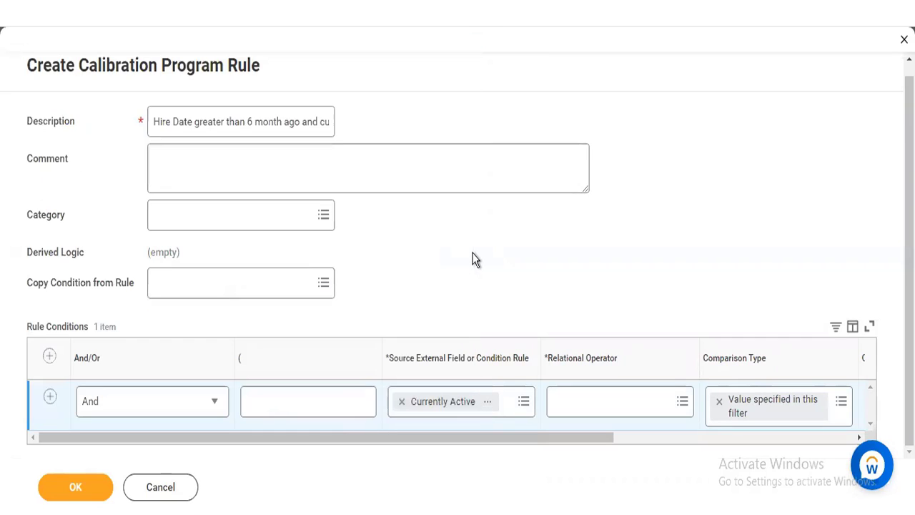
# Set the Currently Active condition's relational operator to equal to and enable its comparison value checkbox
pyautogui.click(579, 404)
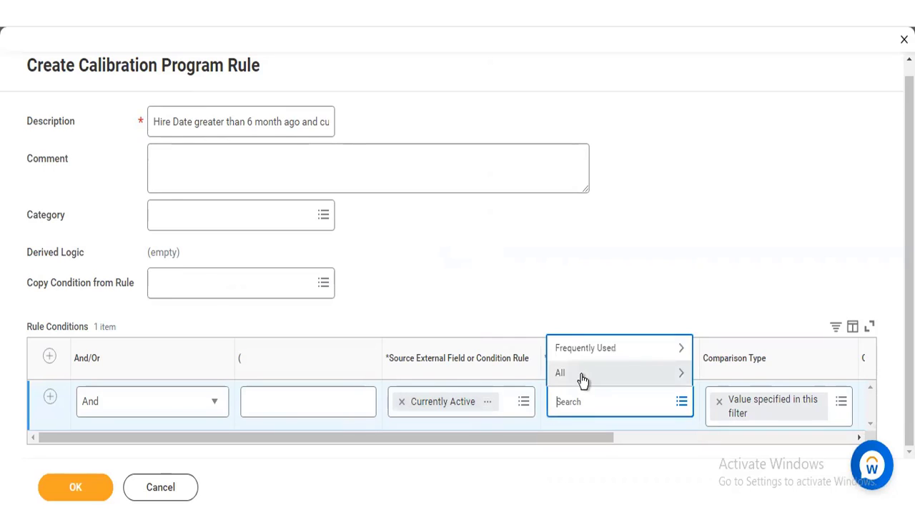
pyautogui.click(581, 376)
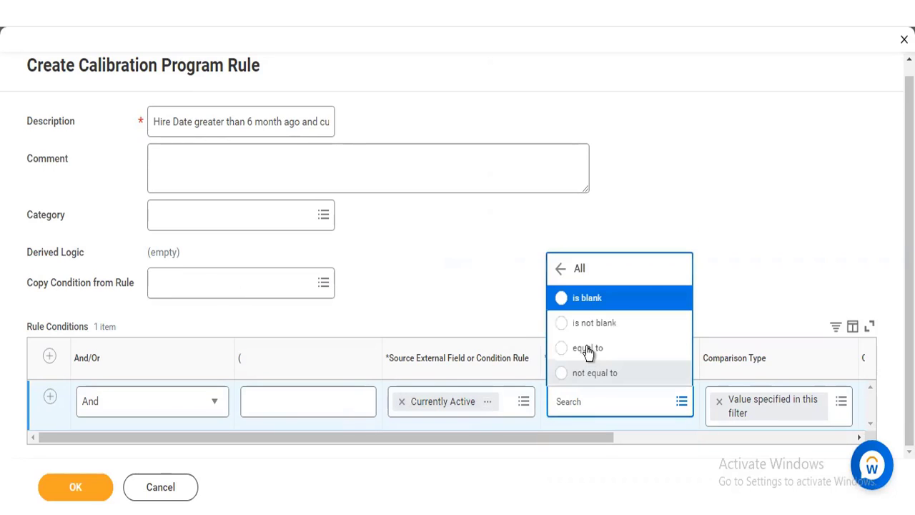
pyautogui.click(588, 349)
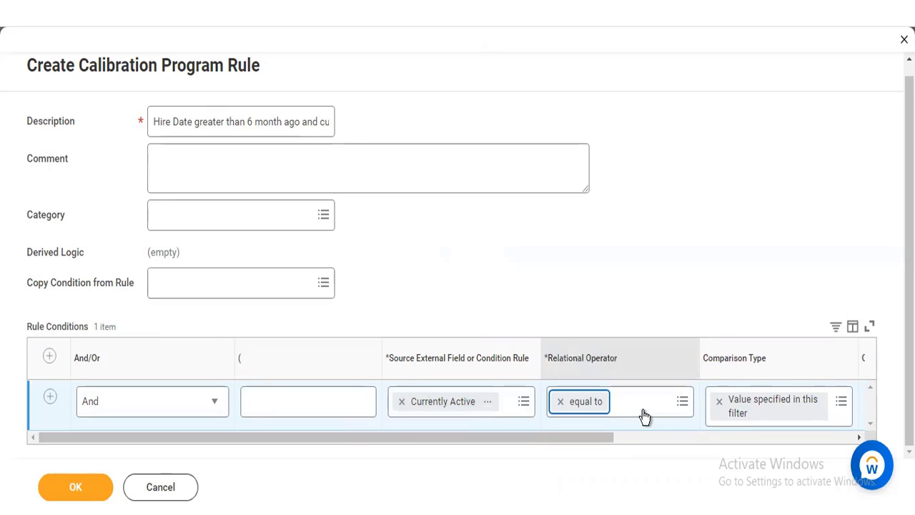
pyautogui.moveTo(603, 438); pyautogui.dragTo(689, 438)
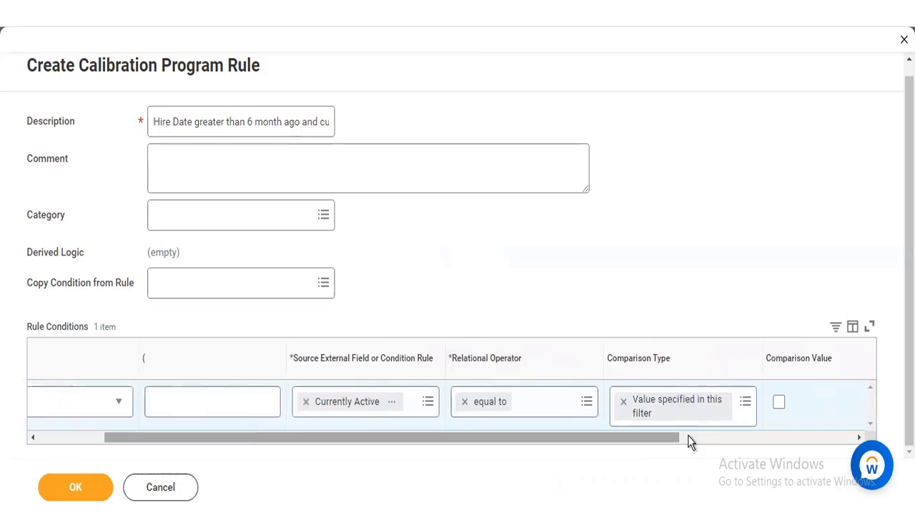
pyautogui.click(779, 404)
pyautogui.moveTo(463, 440); pyautogui.dragTo(289, 427)
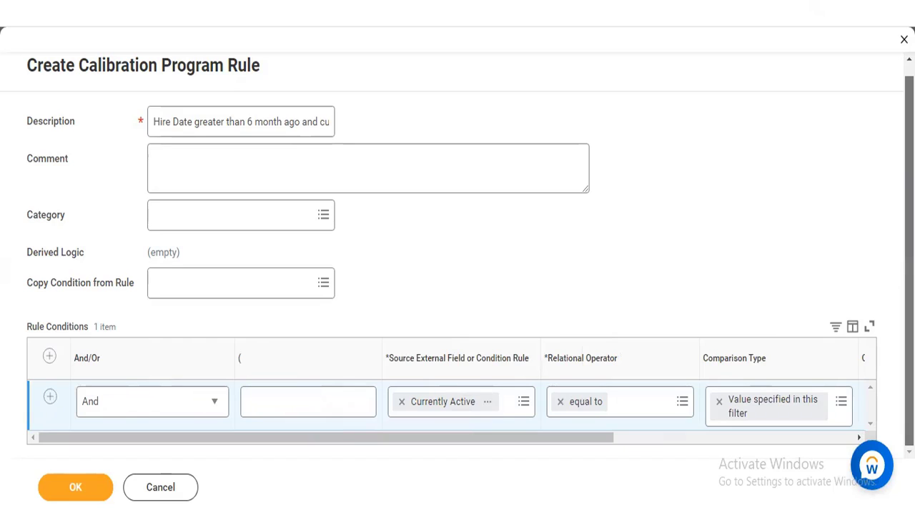
pyautogui.click(409, 363)
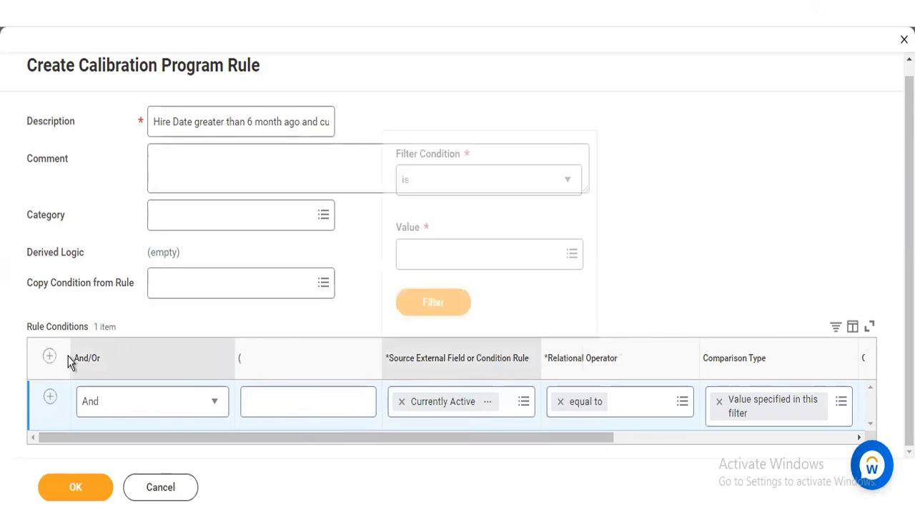
pyautogui.click(339, 316)
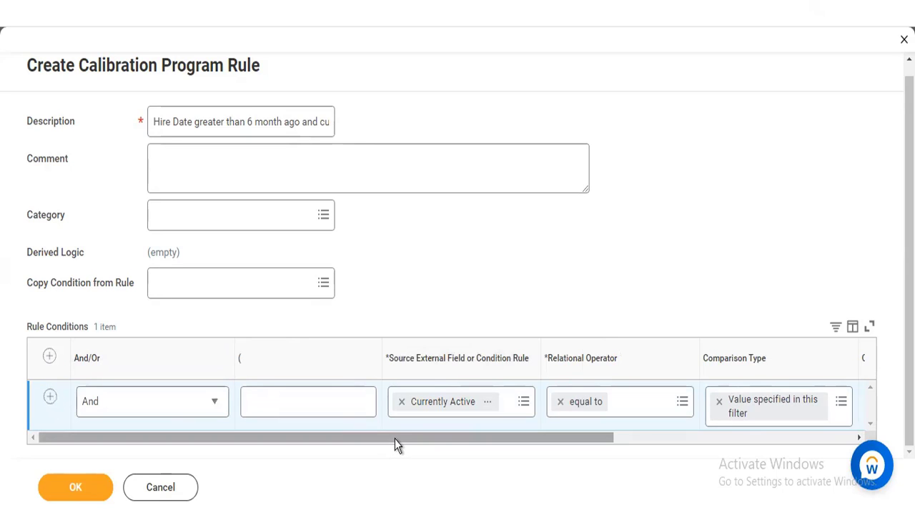
# Review the Currently Active report field's details, focusing on its field source
pyautogui.click(487, 404)
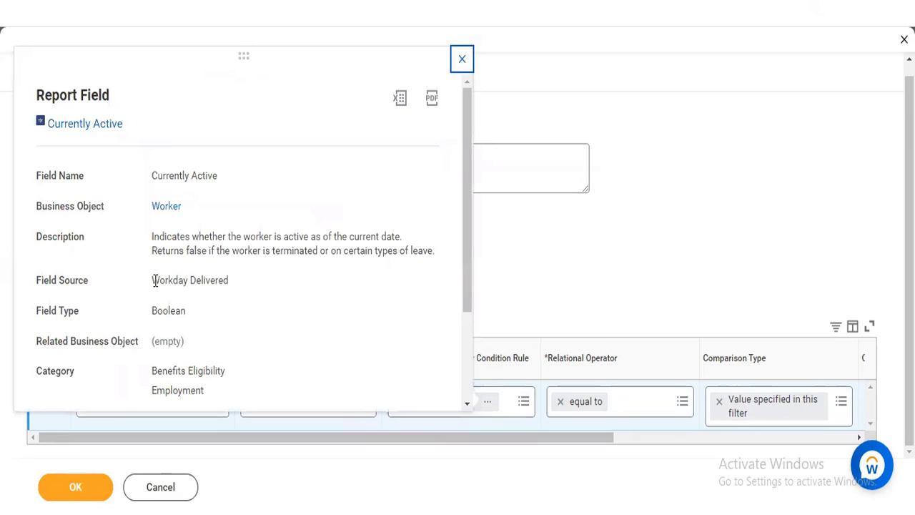
pyautogui.moveTo(152, 280); pyautogui.dragTo(228, 279)
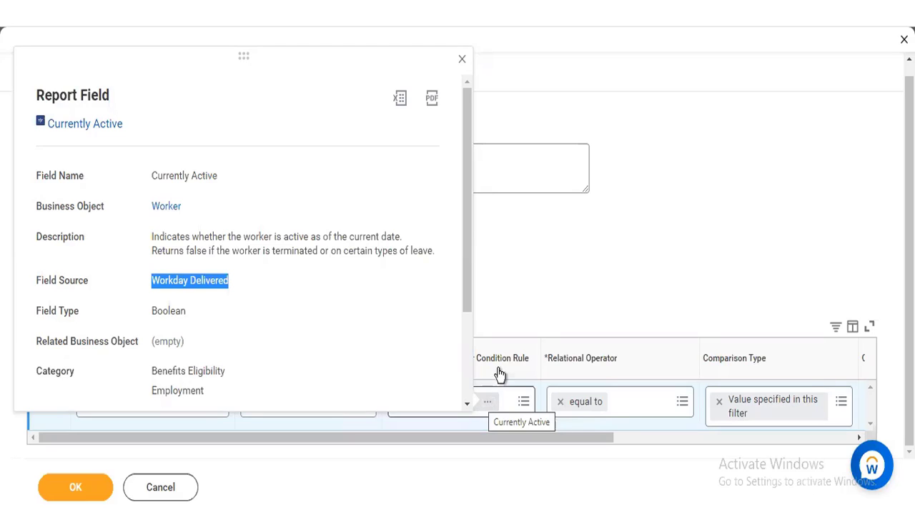
pyautogui.click(530, 286)
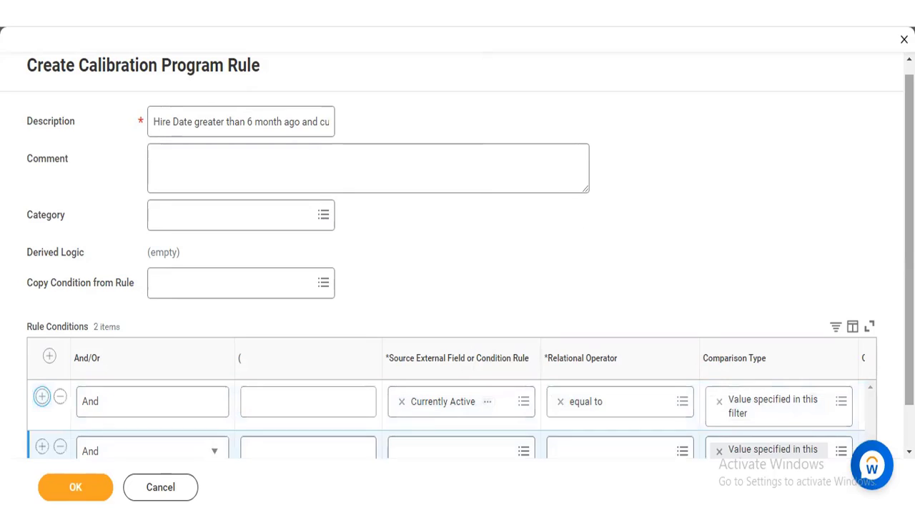
# Set the second rule condition's source field to the Worker business object's Hire Date and check that report field's details
pyautogui.moveTo(909, 258); pyautogui.dragTo(818, 299)
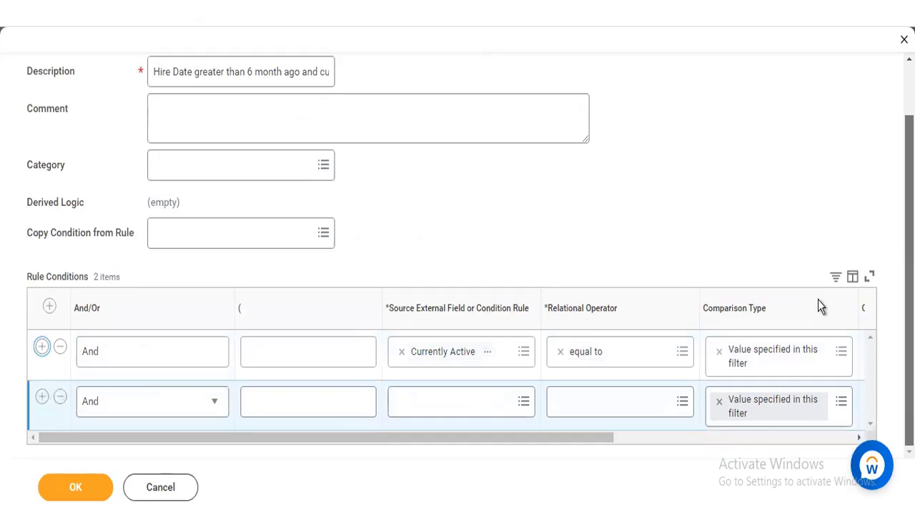
pyautogui.click(461, 404)
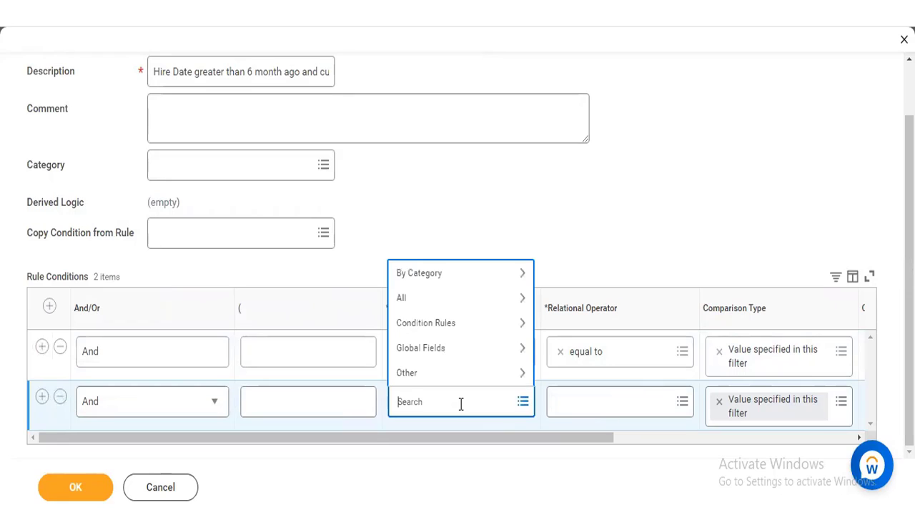
pyautogui.write('hire date4')
pyautogui.press('BackSpace')
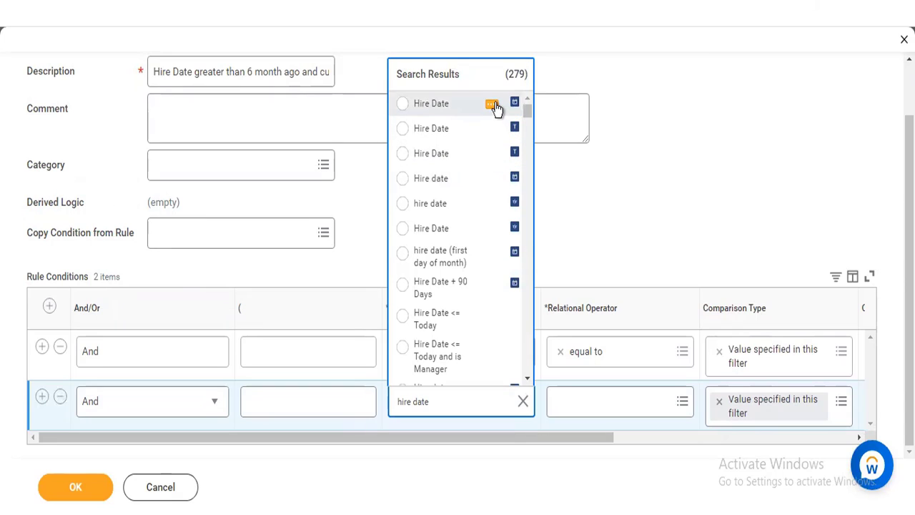
pyautogui.click(492, 105)
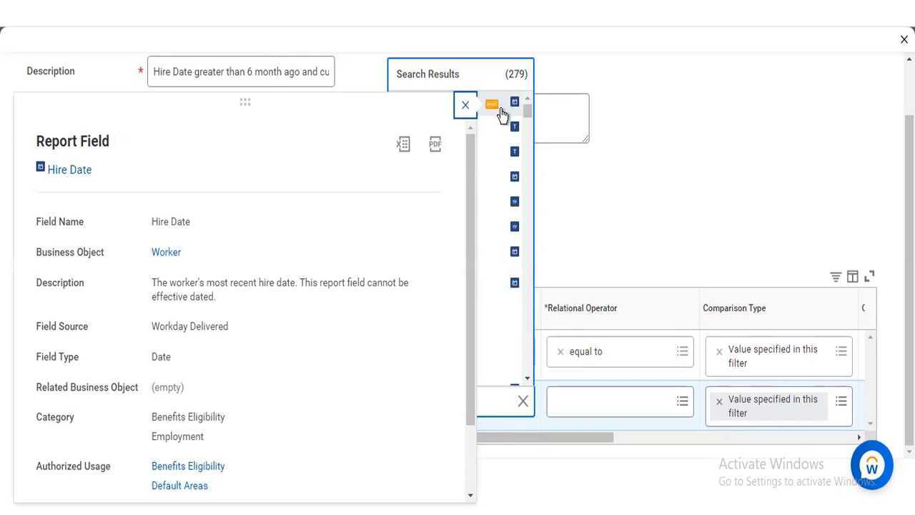
pyautogui.click(590, 398)
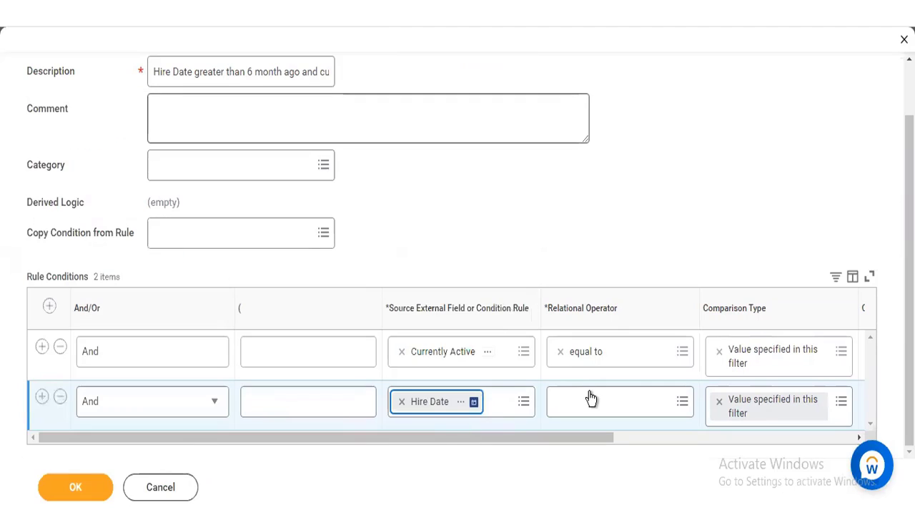
# Set the Hire Date condition's relational operator to greater than
pyautogui.click(626, 410)
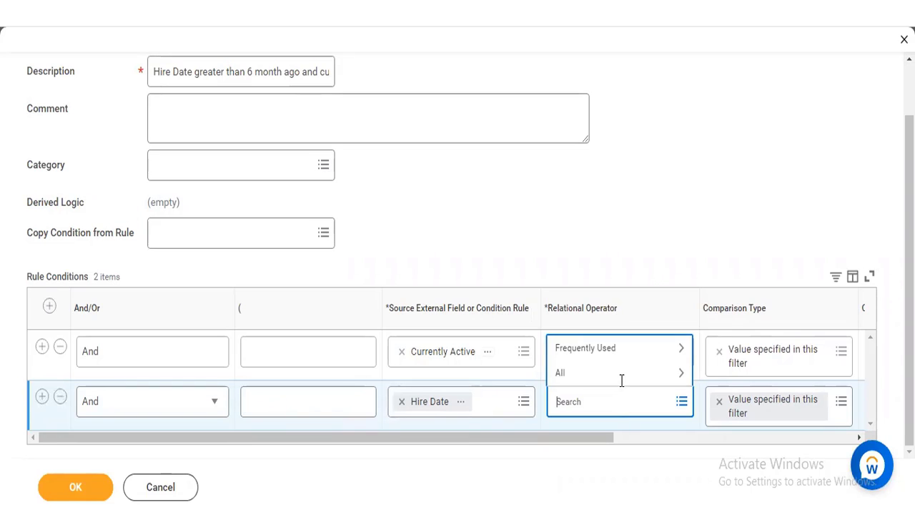
pyautogui.click(625, 382)
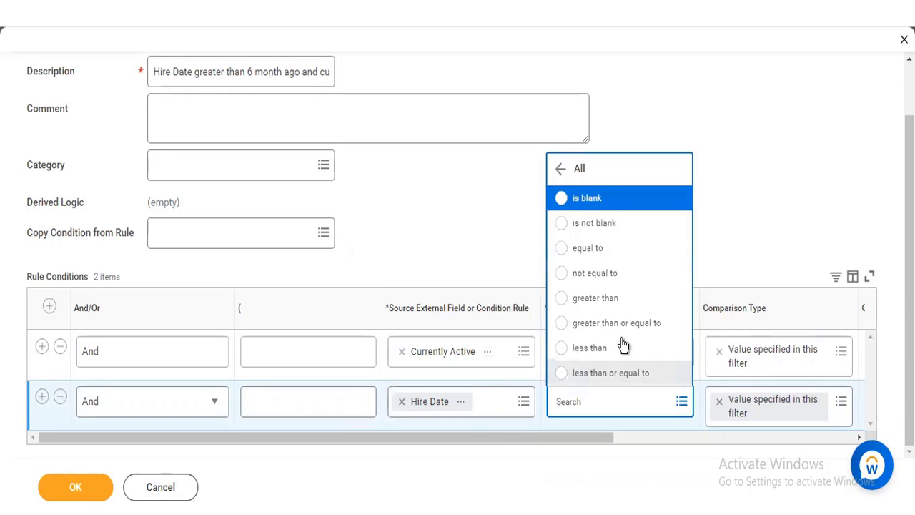
pyautogui.click(612, 299)
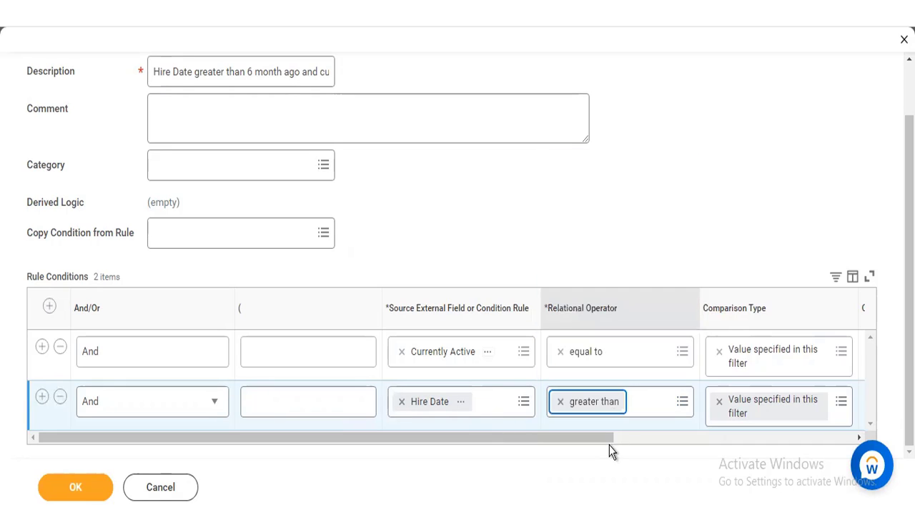
pyautogui.moveTo(597, 439); pyautogui.dragTo(704, 442)
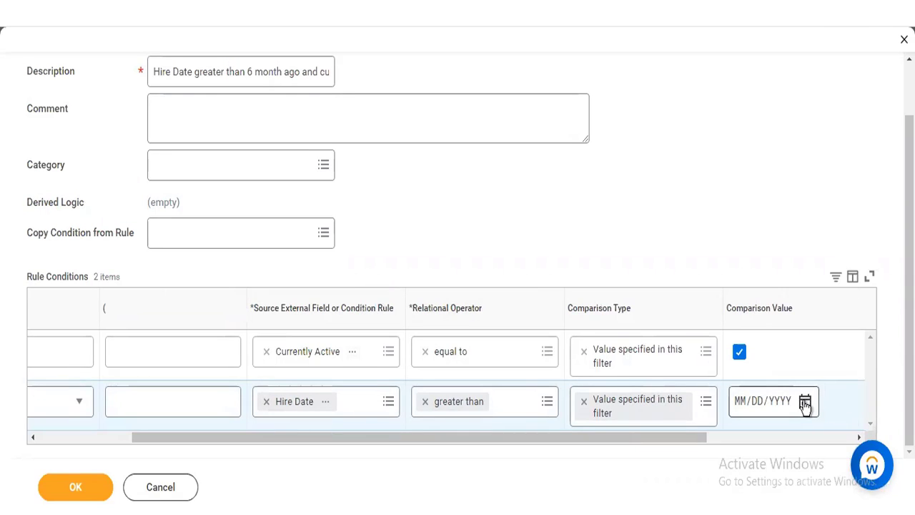
pyautogui.click(805, 404)
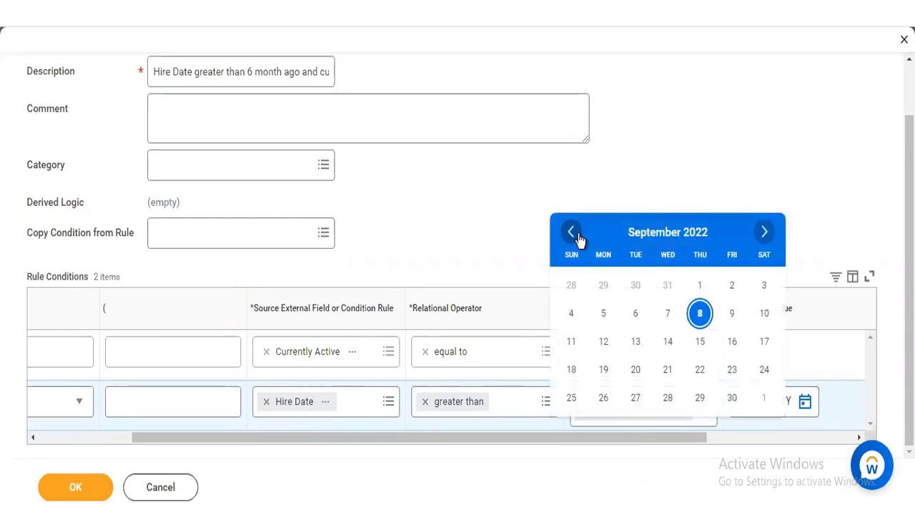
pyautogui.click(572, 233)
pyautogui.click(572, 233)
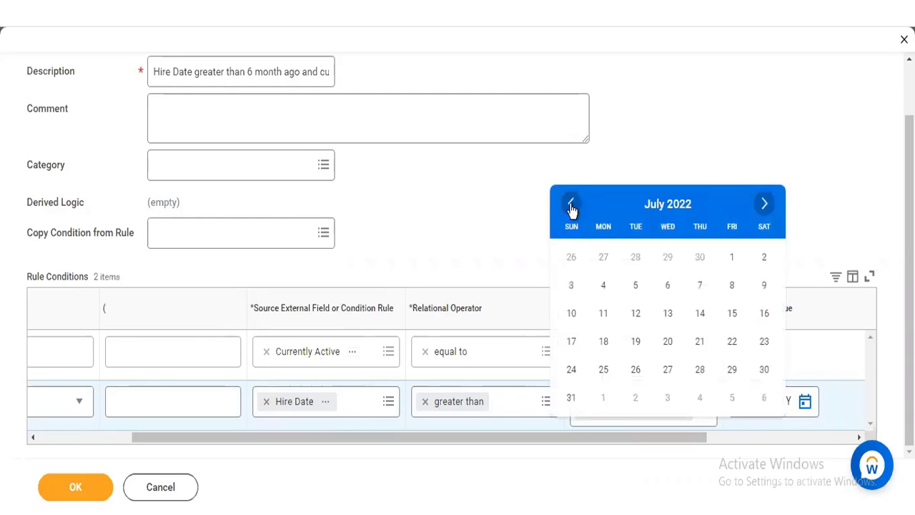
pyautogui.doubleClick(570, 204)
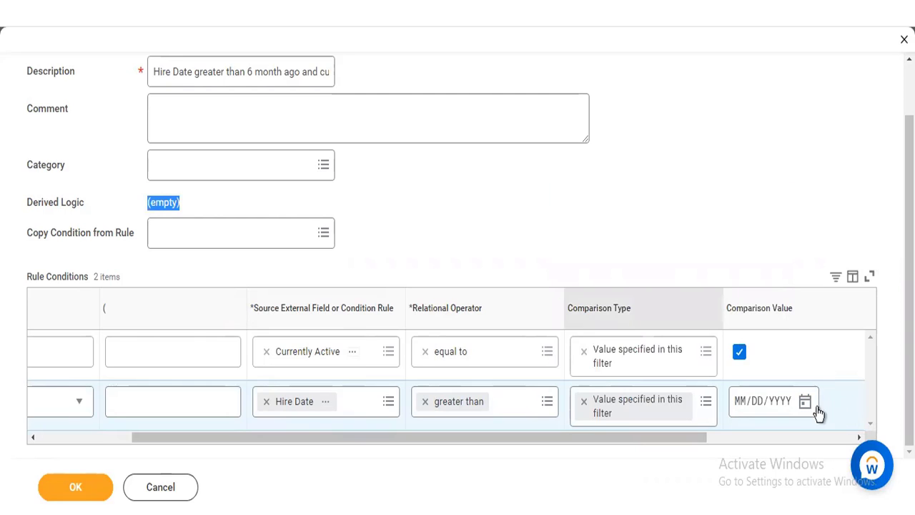
pyautogui.click(744, 402)
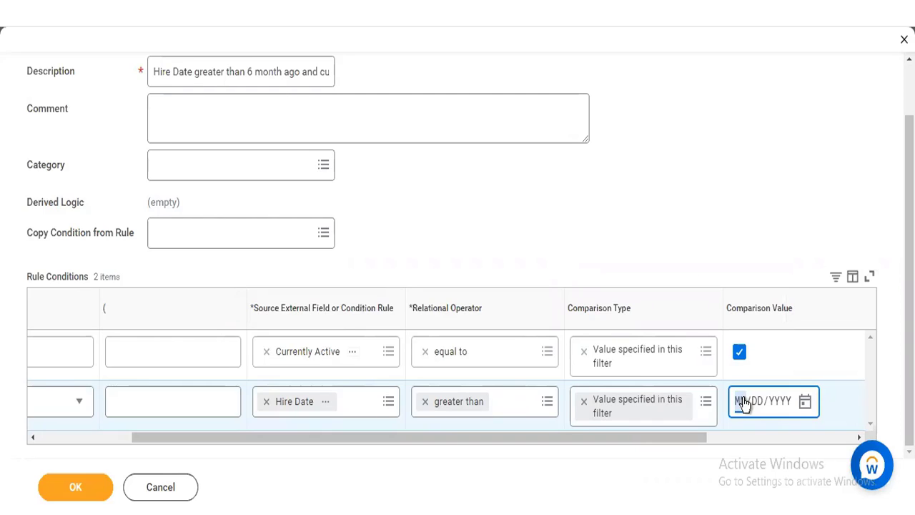
pyautogui.click(804, 402)
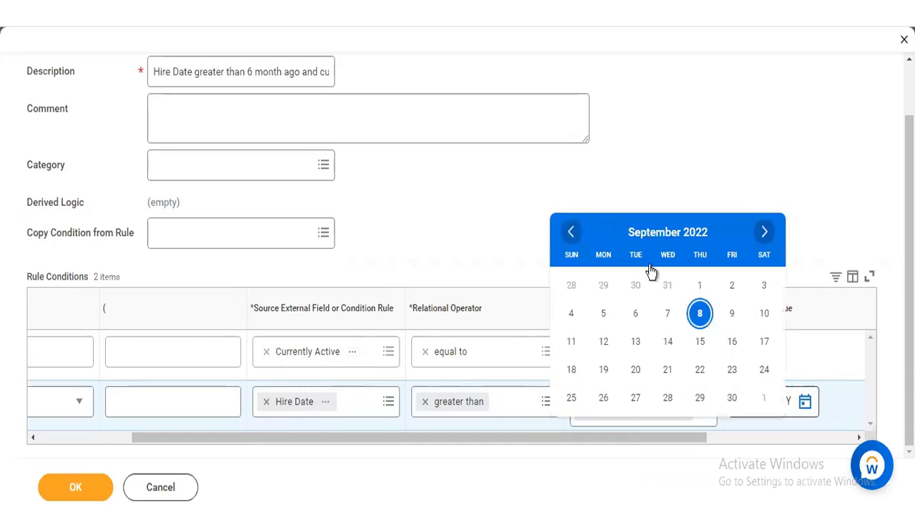
pyautogui.click(570, 231)
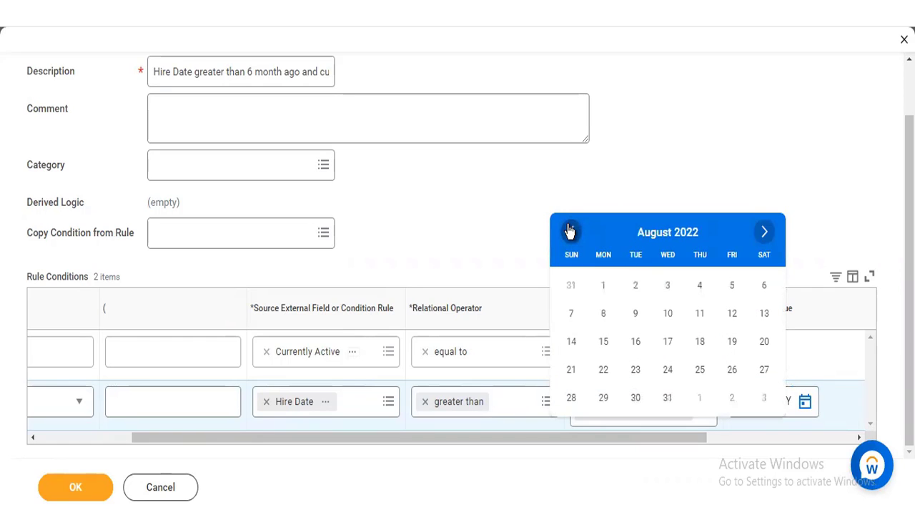
pyautogui.click(570, 231)
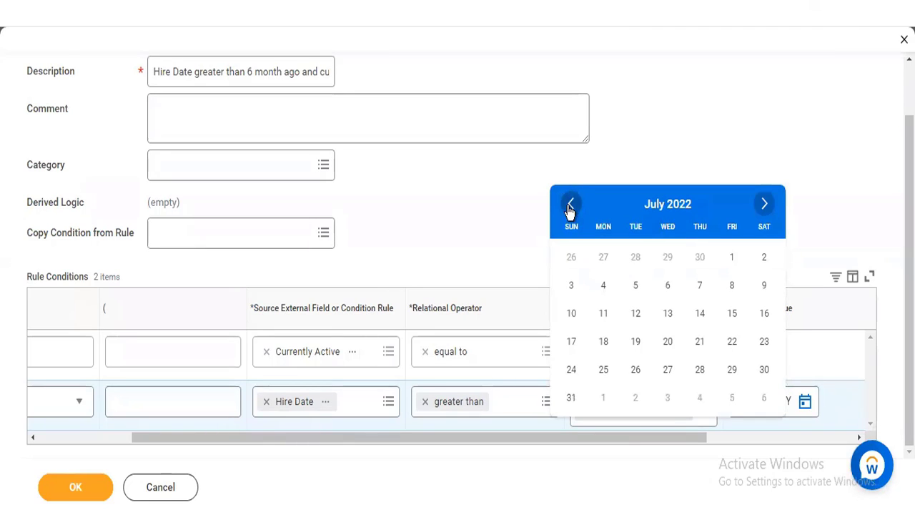
pyautogui.click(571, 205)
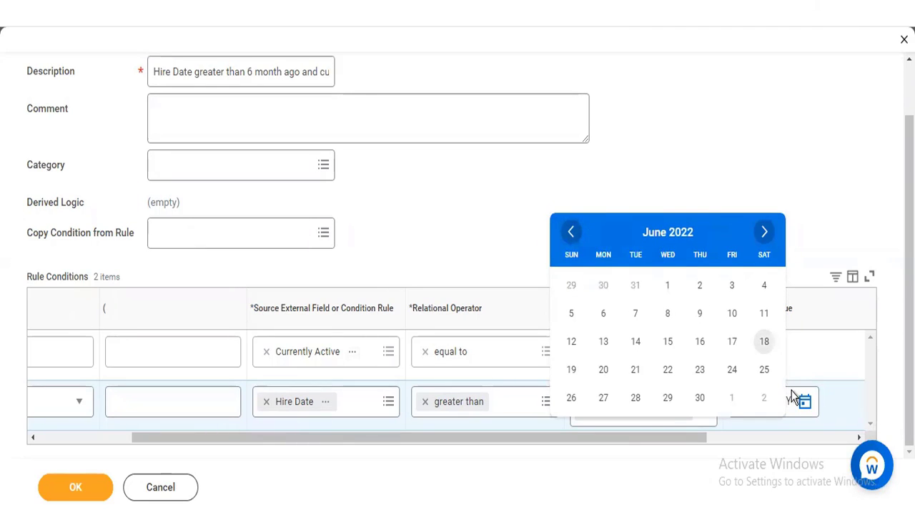
pyautogui.click(746, 408)
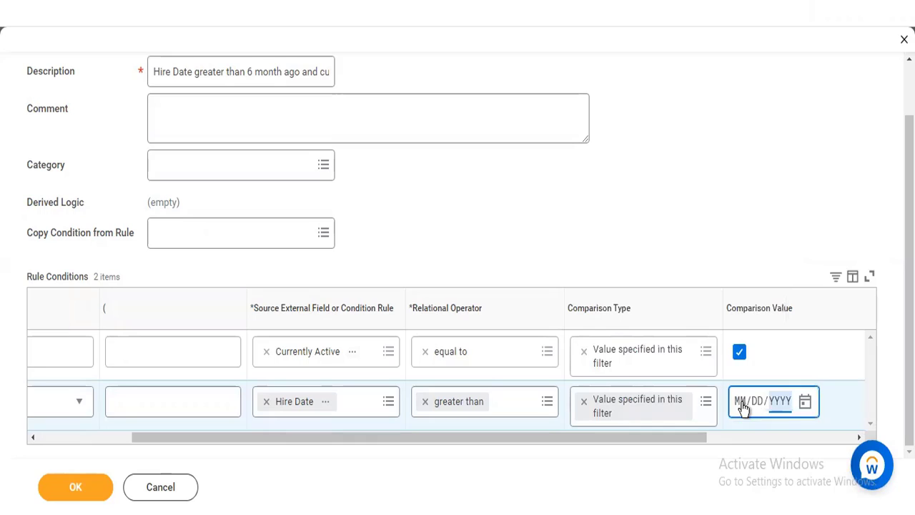
# Enter 03/08/2022 as the Hire Date condition's comparison value
pyautogui.click(743, 406)
pyautogui.write('03/')
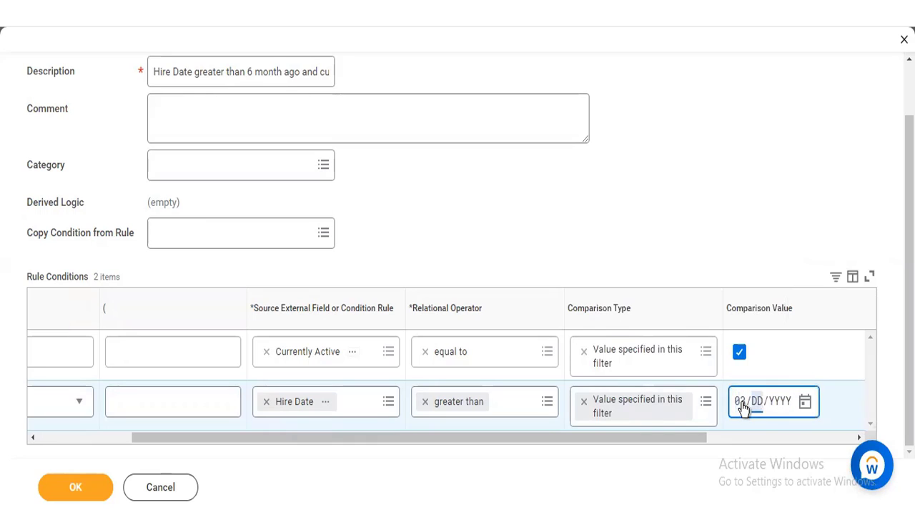
pyautogui.write('08/')
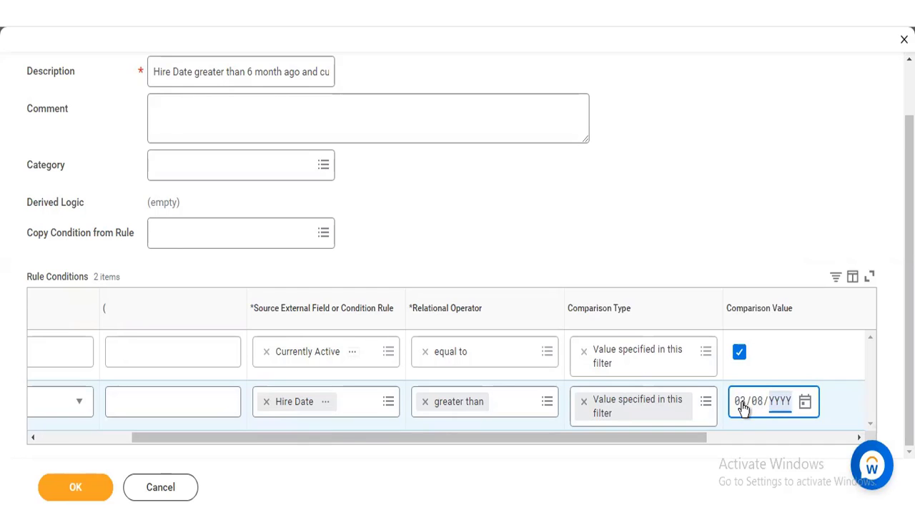
pyautogui.write('2022')
pyautogui.click(713, 134)
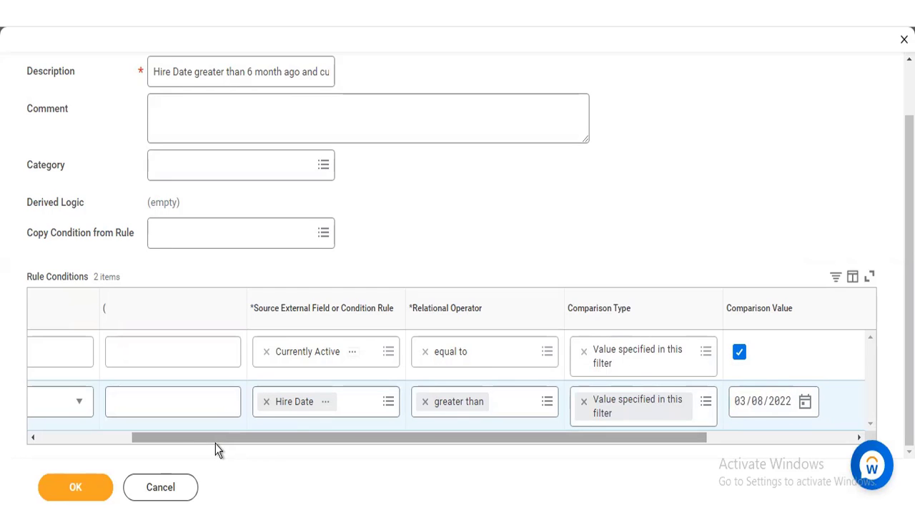
# Check both rule condition rows across all columns and save the calibration program rule
pyautogui.moveTo(215, 439); pyautogui.dragTo(118, 449)
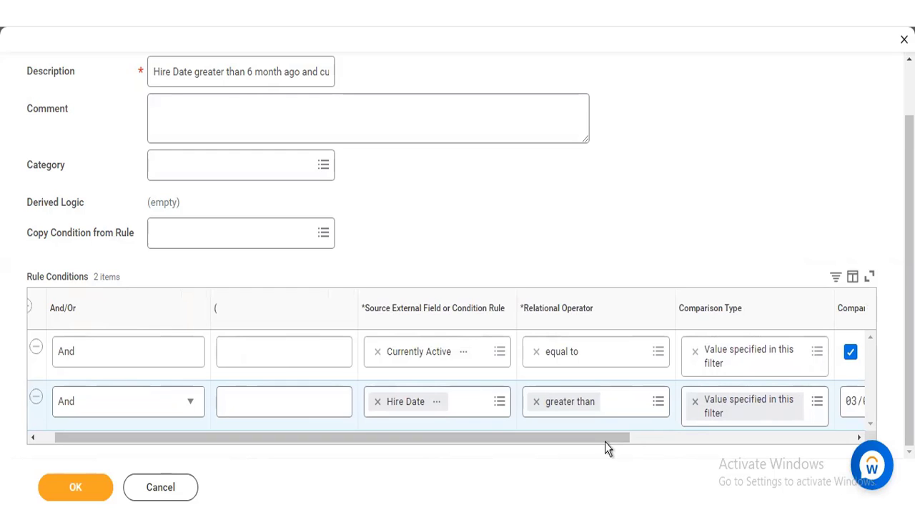
pyautogui.moveTo(604, 441); pyautogui.dragTo(710, 443)
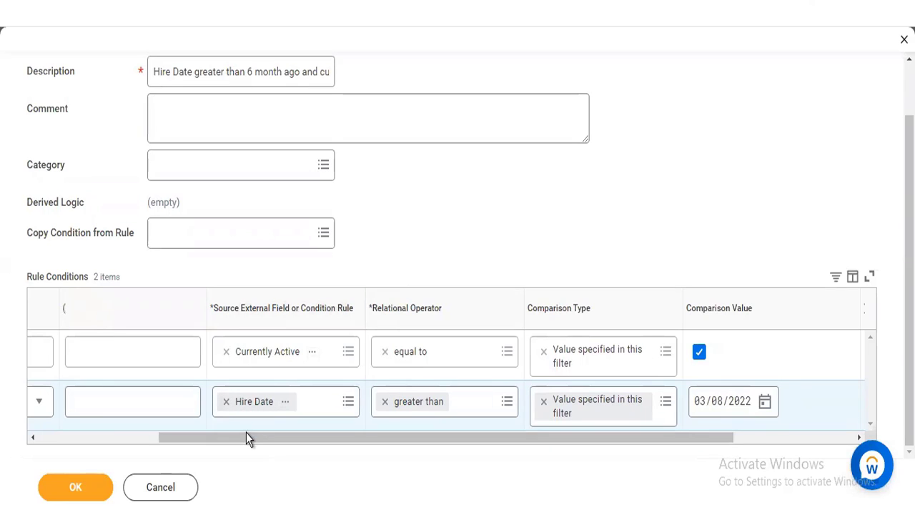
pyautogui.moveTo(246, 438); pyautogui.dragTo(229, 437)
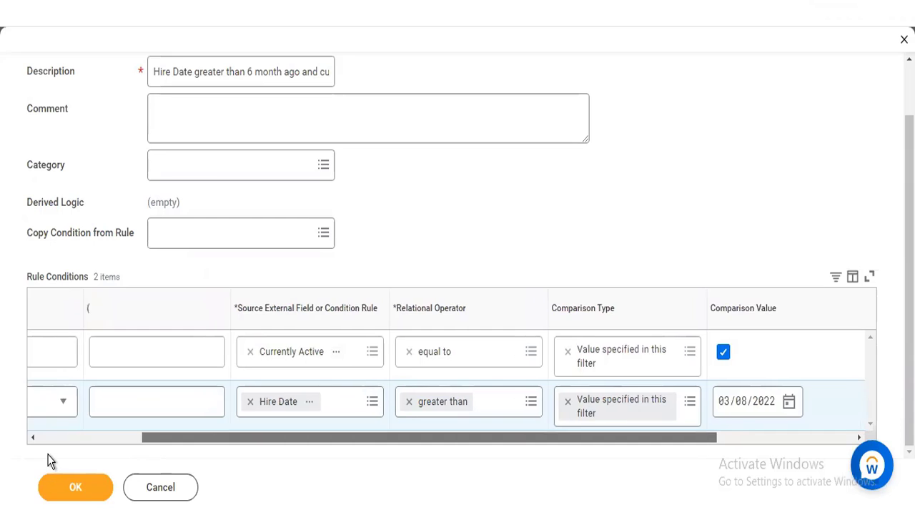
pyautogui.click(76, 487)
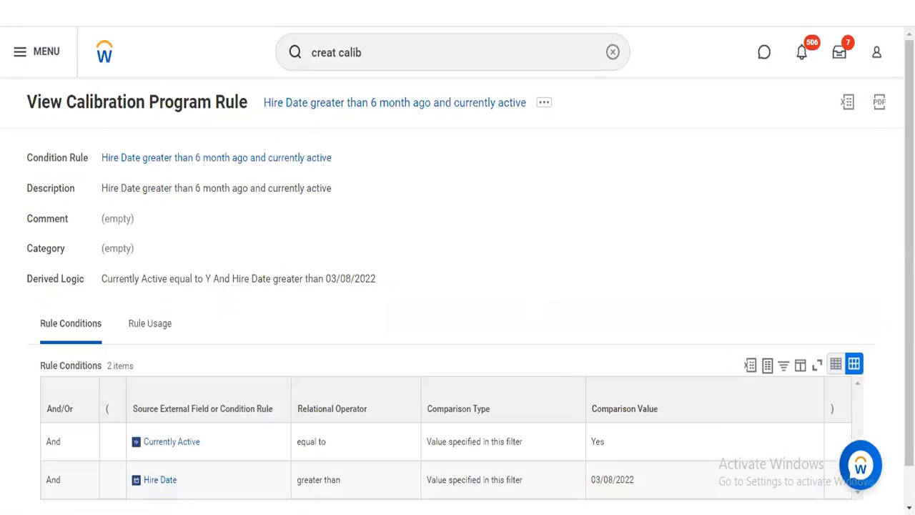
pyautogui.scroll(-1, 370, 321)
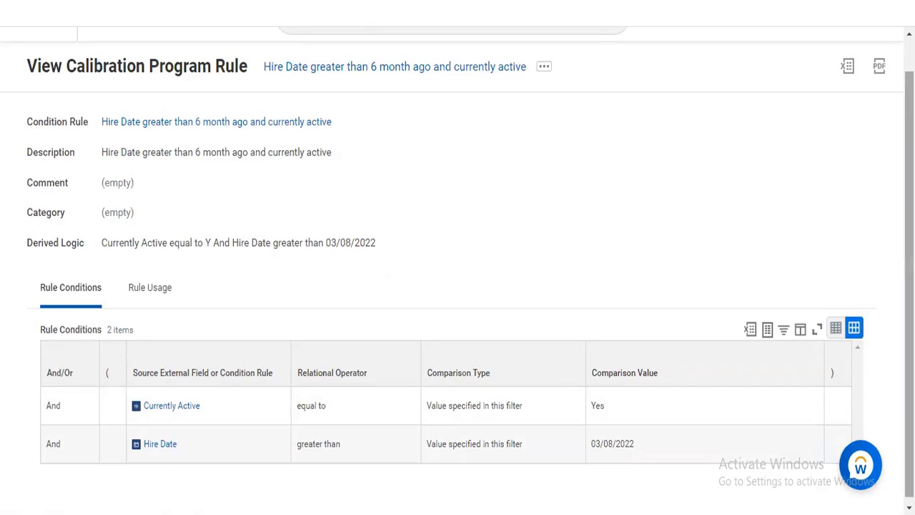
pyautogui.scroll(1, 565, 193)
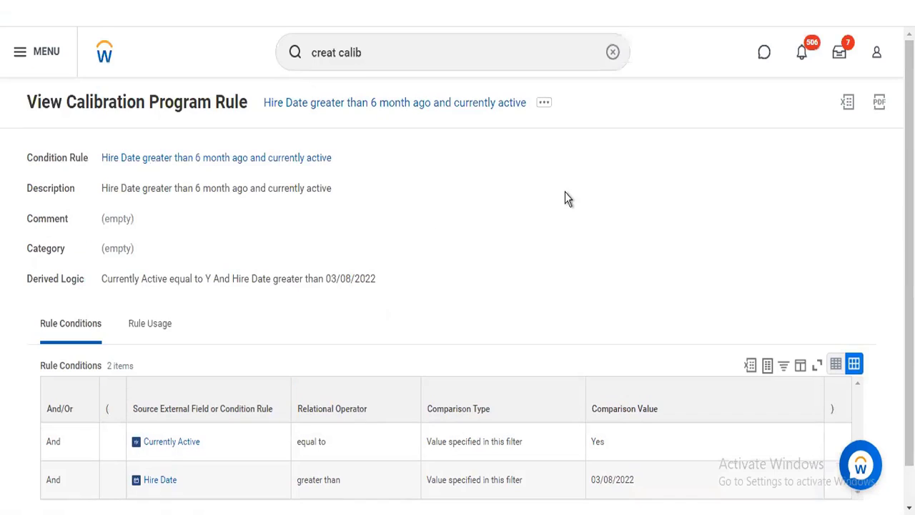
# Search again for "creat calib" and start another Create Calibration Program Rule task
pyautogui.click(373, 44)
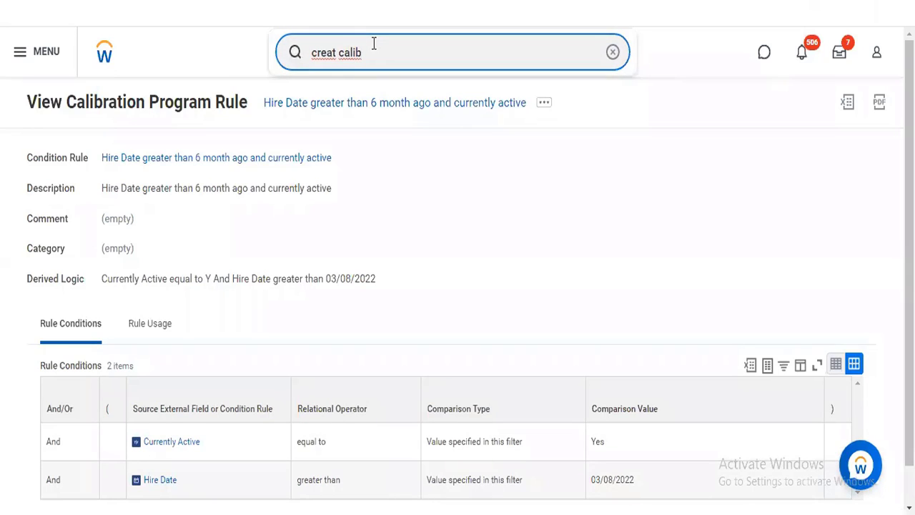
pyautogui.press('Return')
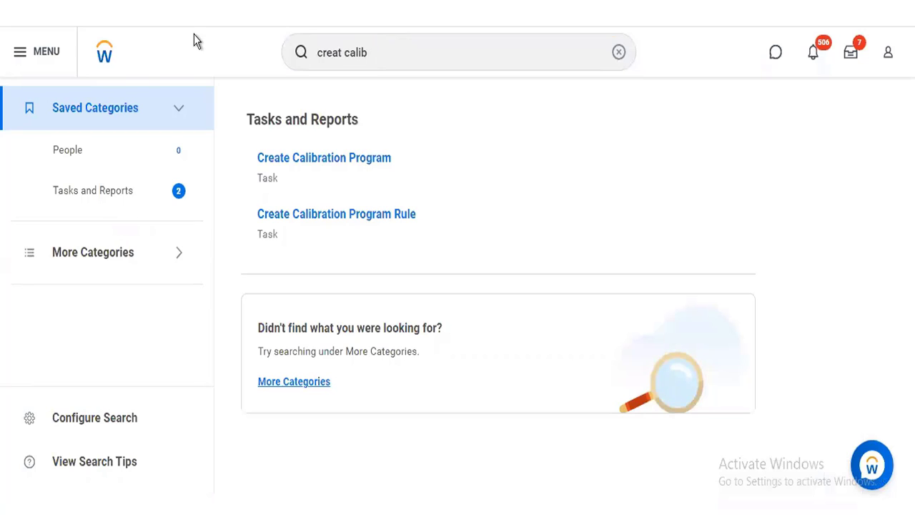
pyautogui.click(313, 216)
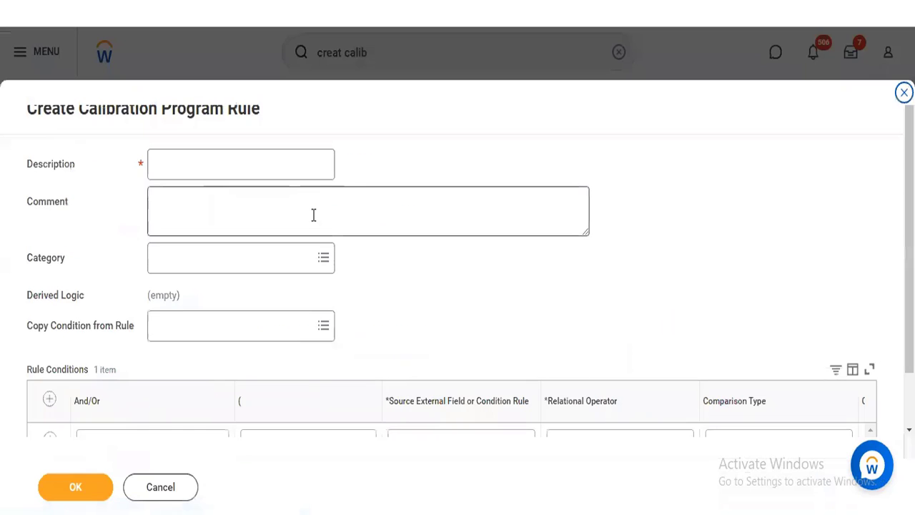
# Enter the new rule's description "Full Time/Regular/Manager"
pyautogui.click(266, 164)
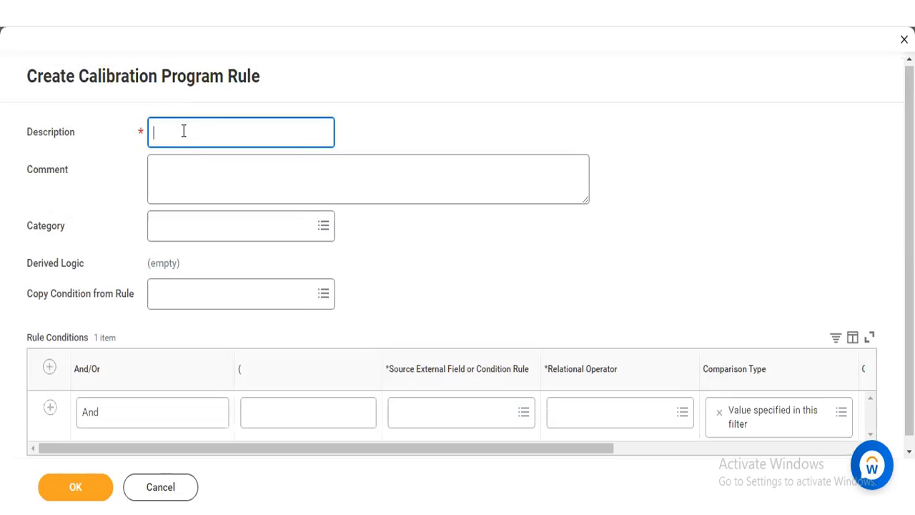
pyautogui.write('Full Time')
pyautogui.write('/Regular/')
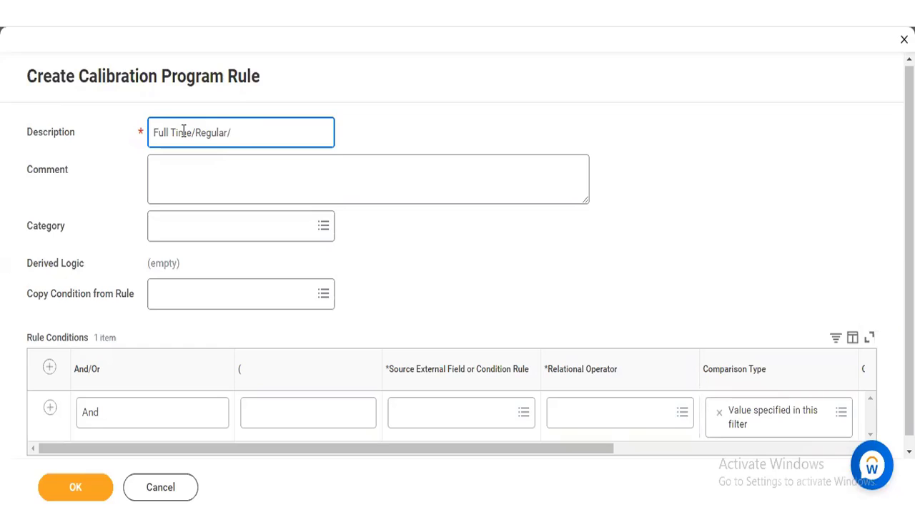
pyautogui.write('Manager')
pyautogui.write('/')
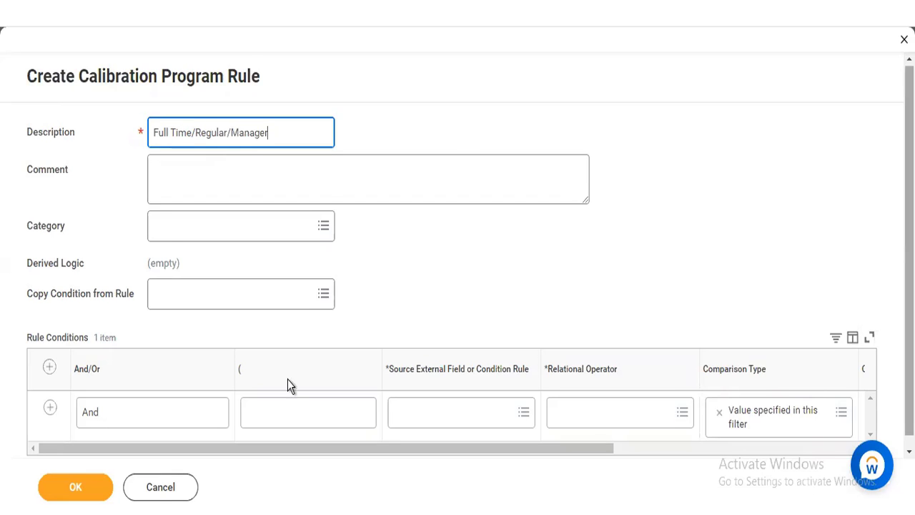
# Search the first condition's source fields for "time type", compare the similarly named results' details, and select the Workday-delivered Time Type field
pyautogui.scroll(-1, 287, 379)
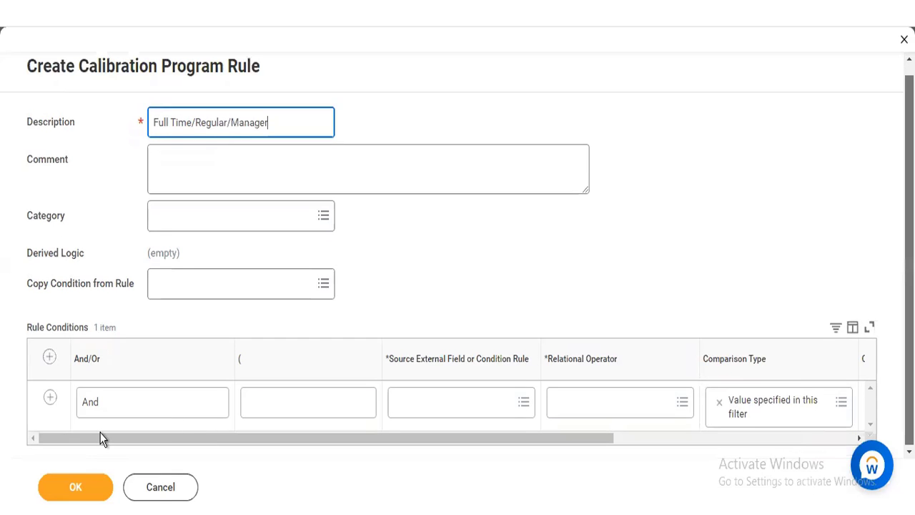
pyautogui.click(448, 409)
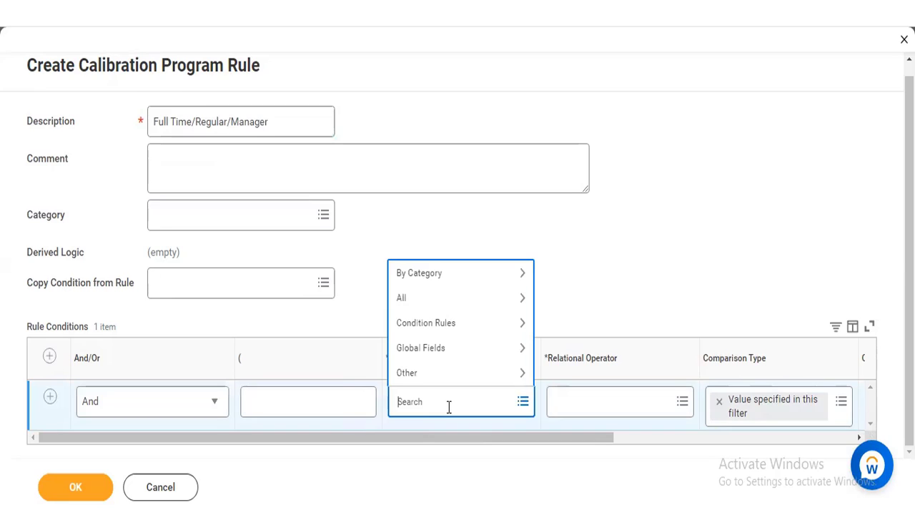
pyautogui.write('time type')
pyautogui.press('Return')
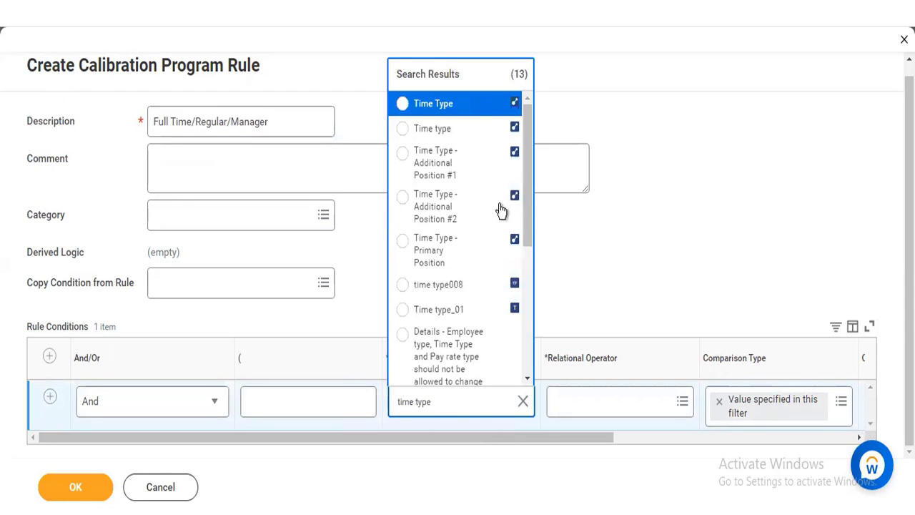
pyautogui.click(493, 105)
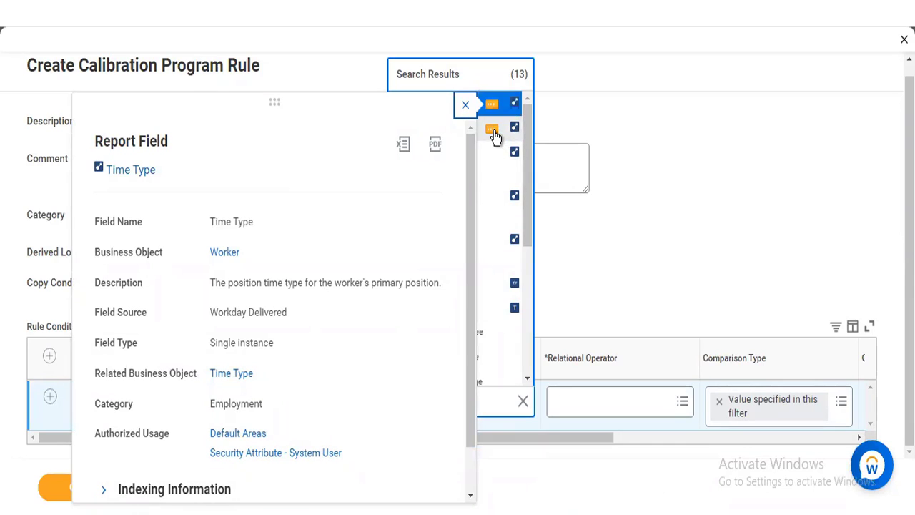
pyautogui.click(493, 131)
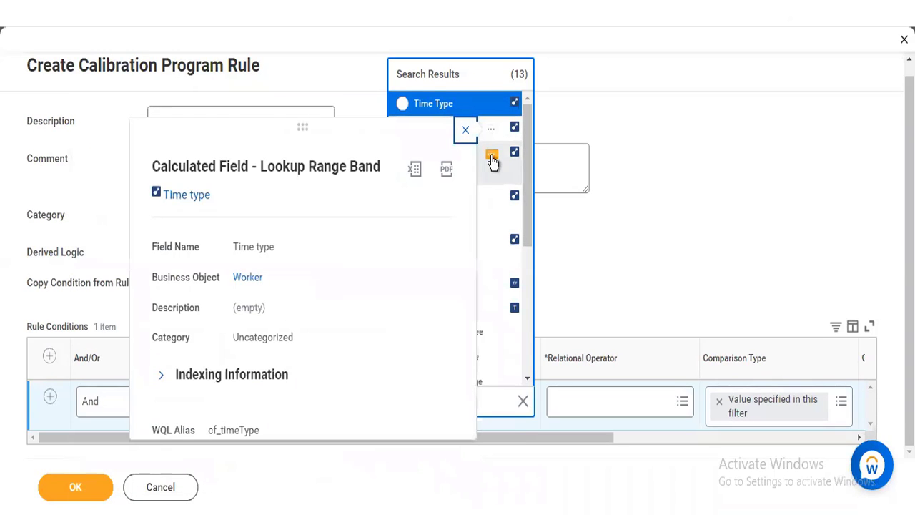
pyautogui.click(493, 161)
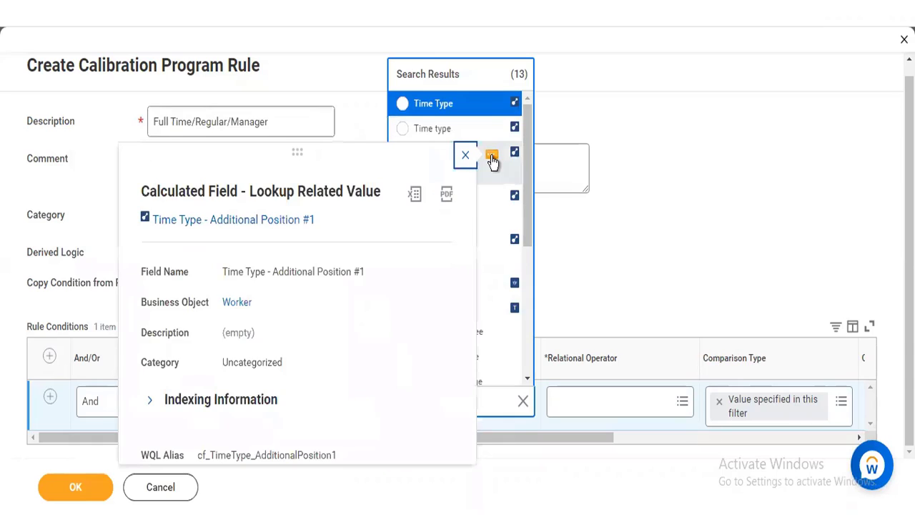
pyautogui.click(481, 103)
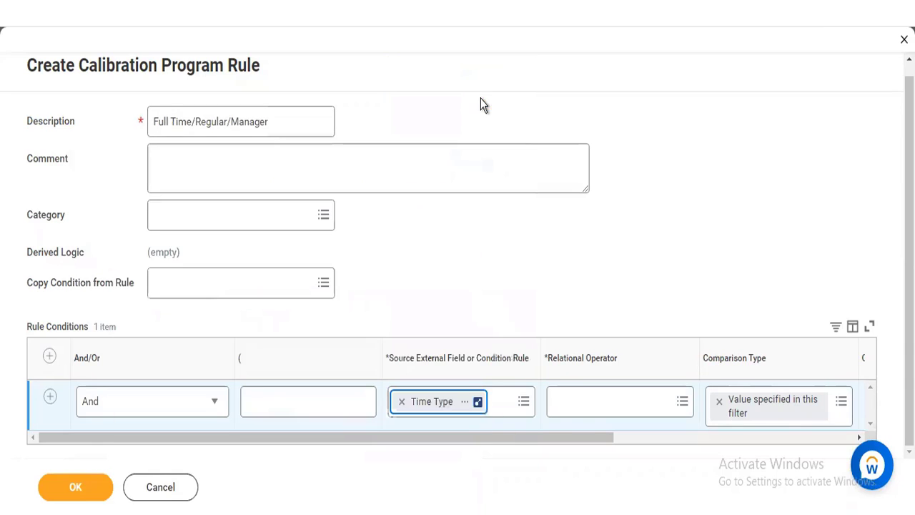
# Set the Time Type condition's relational operator to "in the selection list" and its comparison value to Full time
pyautogui.click(573, 408)
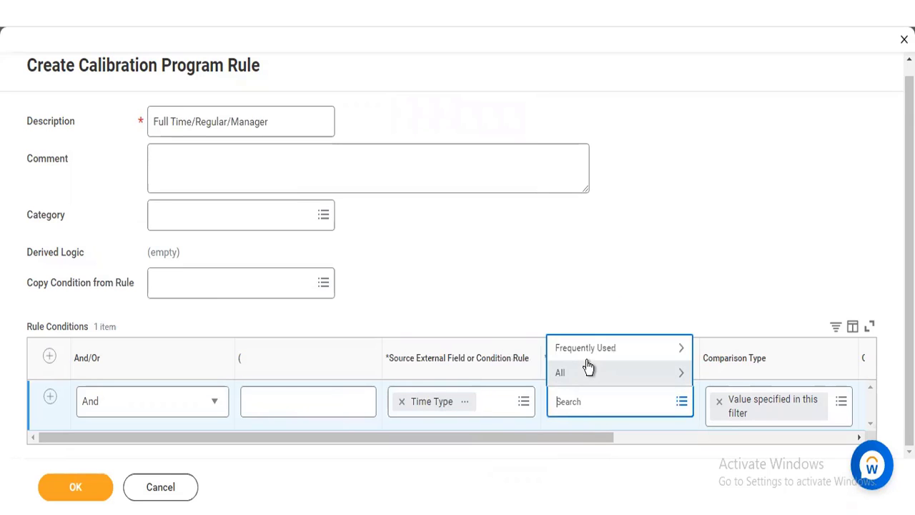
pyautogui.click(587, 295)
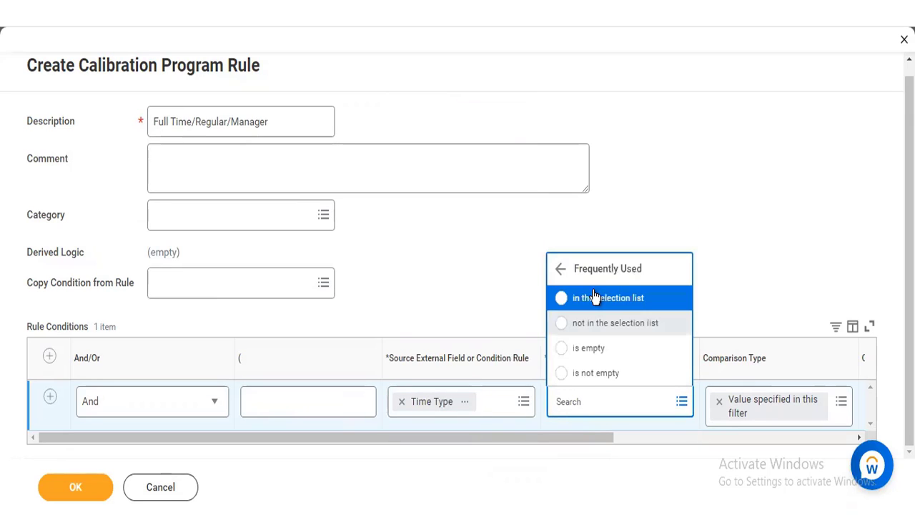
pyautogui.click(595, 294)
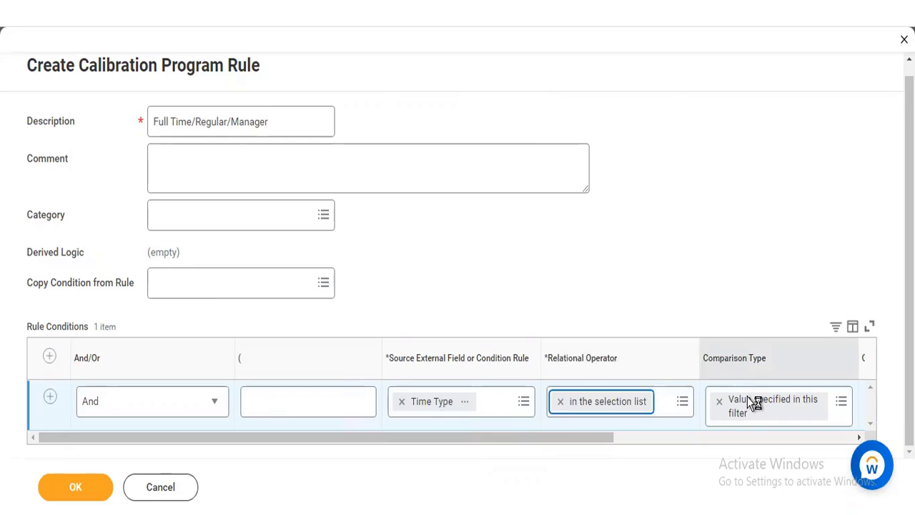
pyautogui.moveTo(557, 437); pyautogui.dragTo(658, 440)
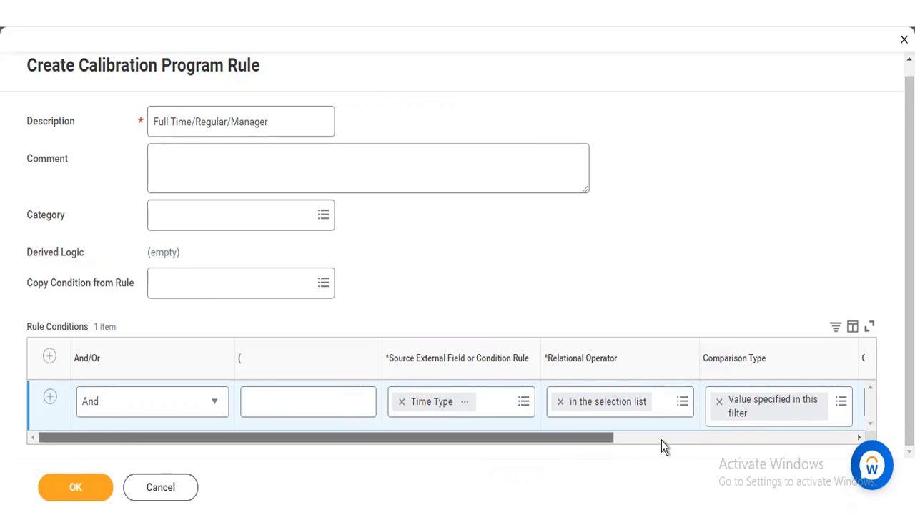
pyautogui.click(662, 440)
pyautogui.click(741, 406)
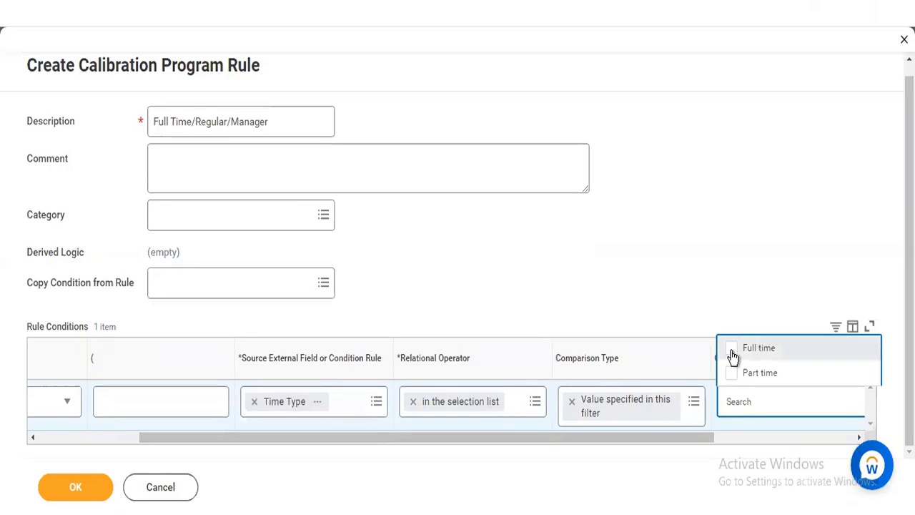
pyautogui.click(689, 211)
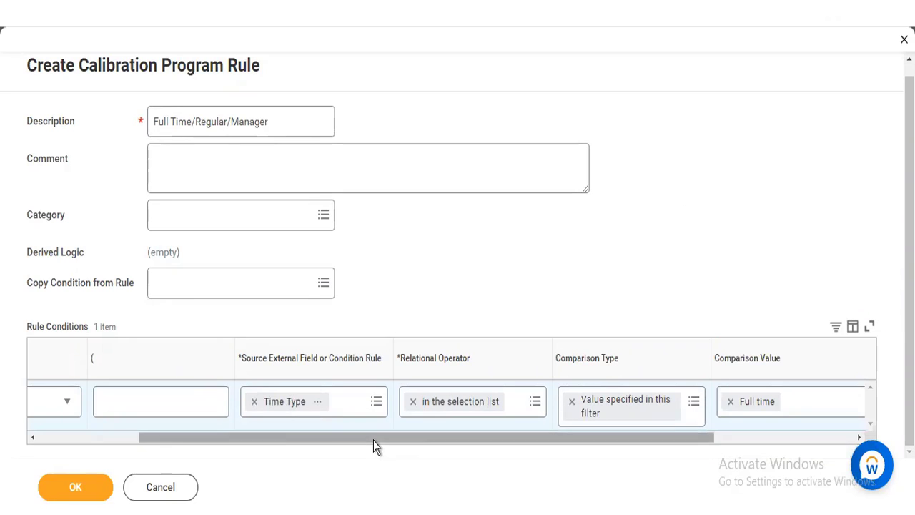
# Add a second rule condition row and, after checking the field's details, set its source external field to Employee Type
pyautogui.moveTo(373, 441); pyautogui.dragTo(176, 442)
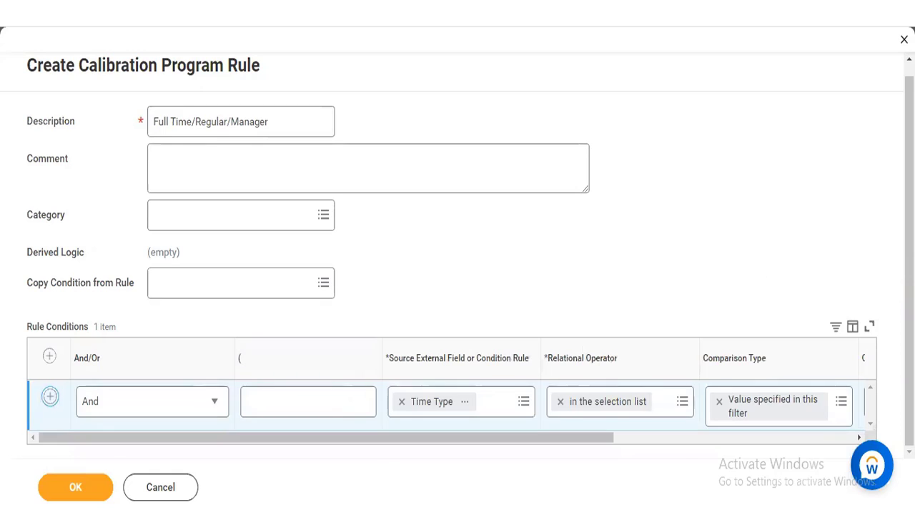
pyautogui.click(49, 396)
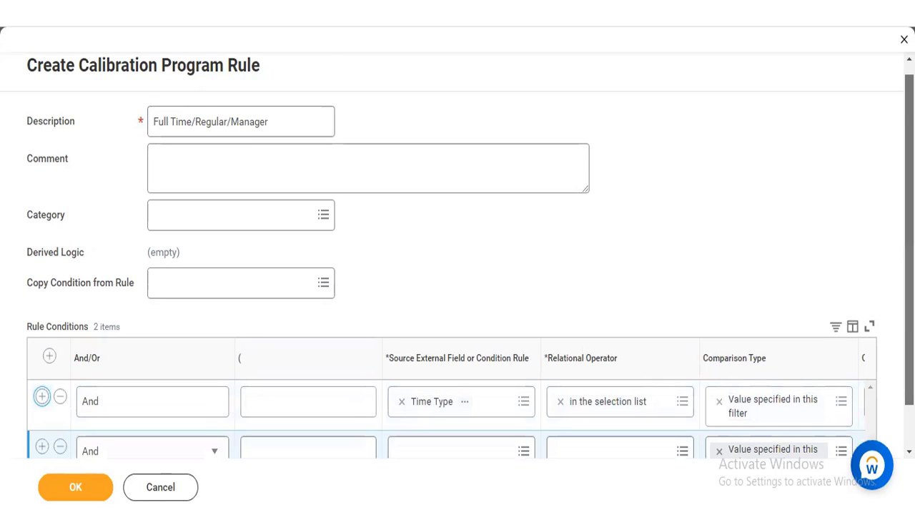
pyautogui.scroll(-2, 752, 352)
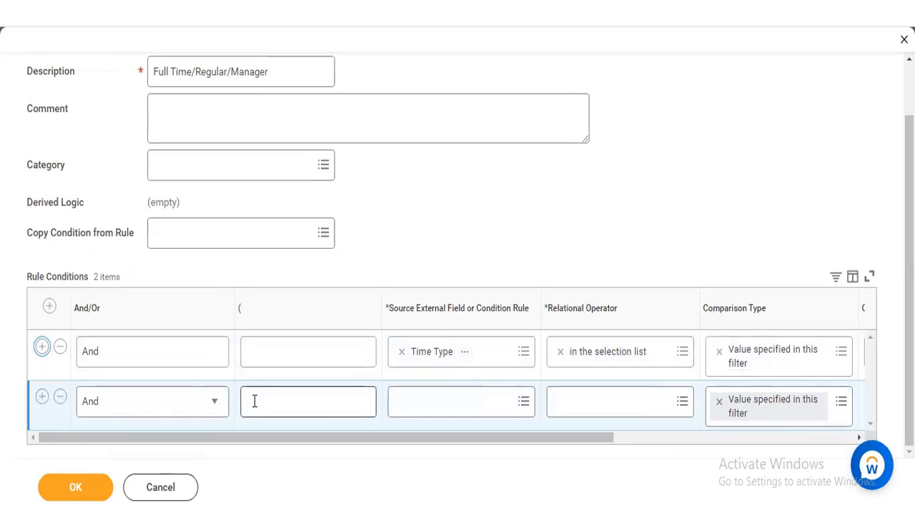
pyautogui.click(461, 400)
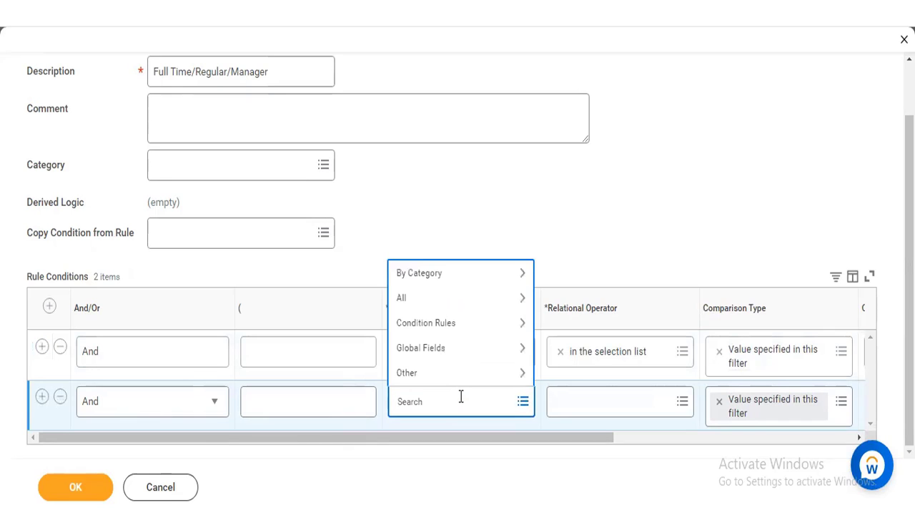
pyautogui.write('t')
pyautogui.press('BackSpace')
pyautogui.write('employee type')
pyautogui.press('Return')
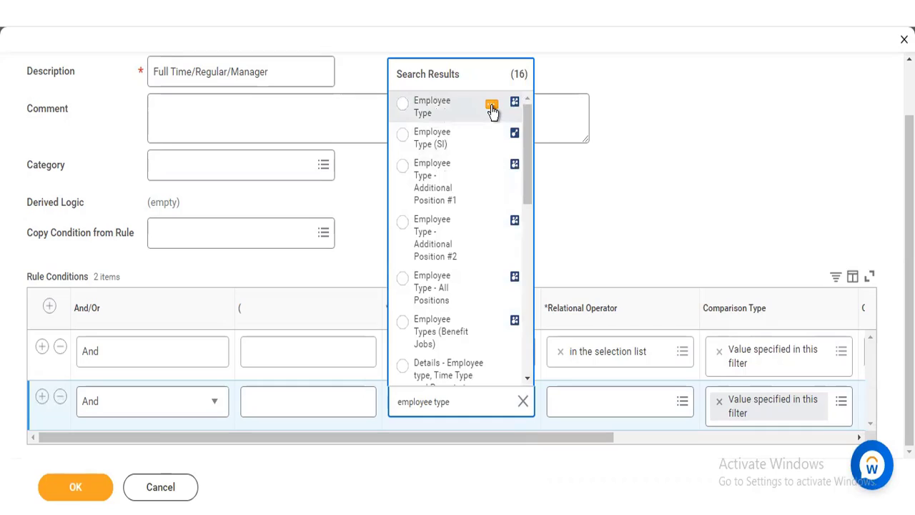
pyautogui.click(491, 108)
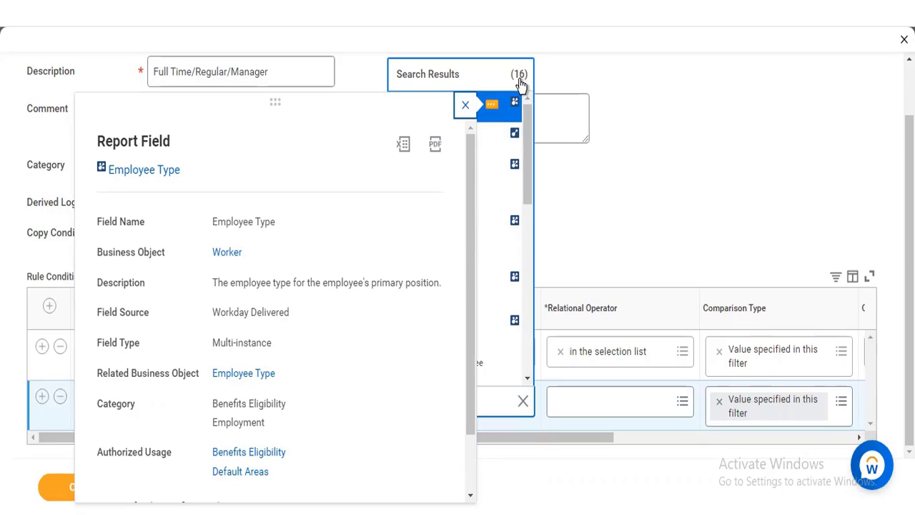
pyautogui.click(498, 116)
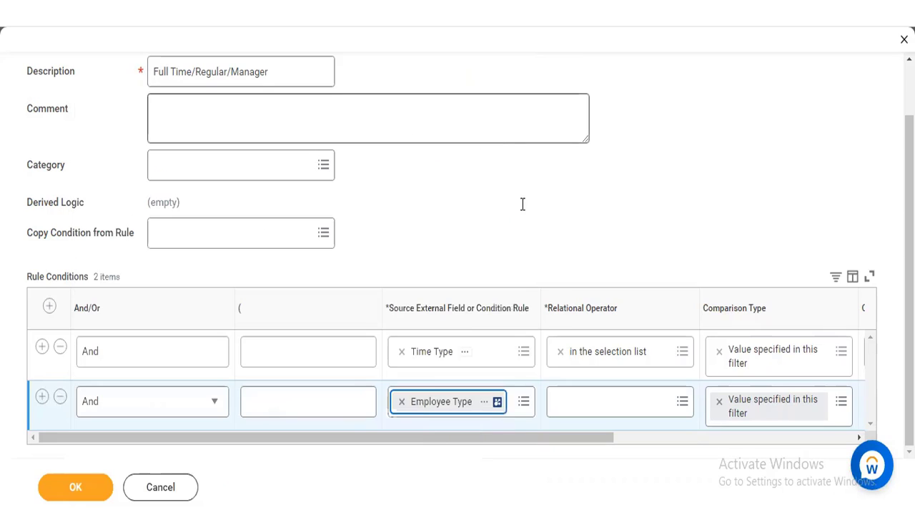
# Review the available relational operators for the Employee Type condition and choose "any in the selection list"
pyautogui.click(596, 399)
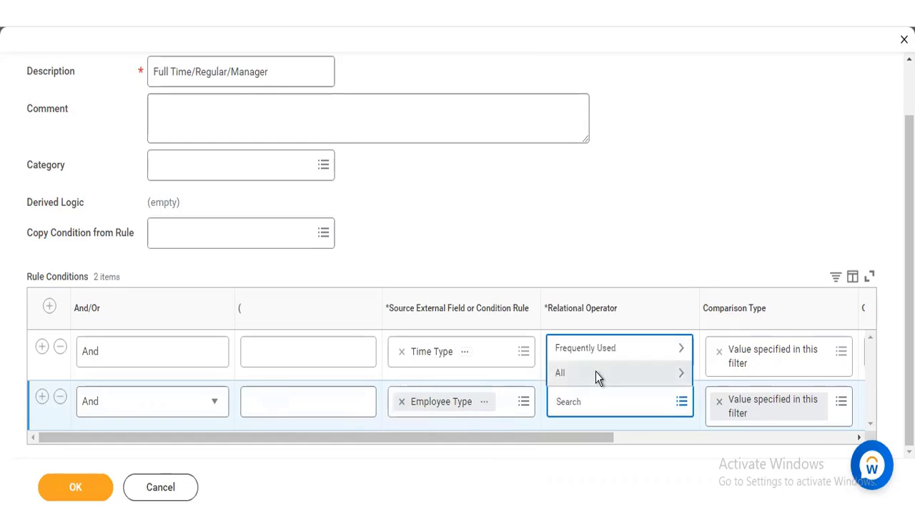
pyautogui.click(595, 373)
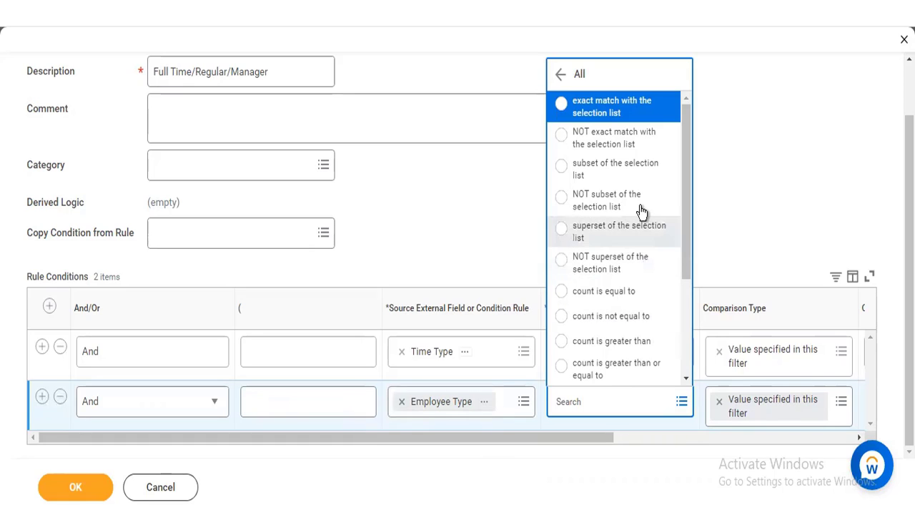
pyautogui.click(563, 75)
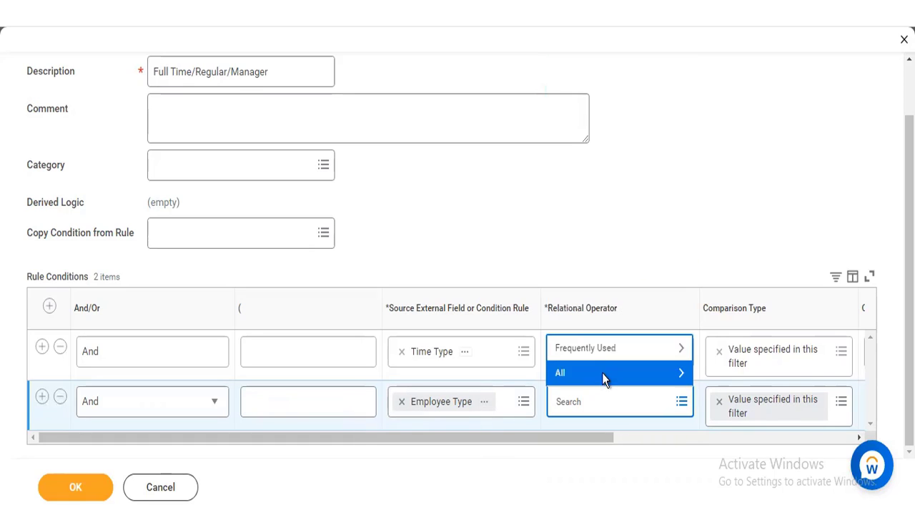
pyautogui.click(603, 350)
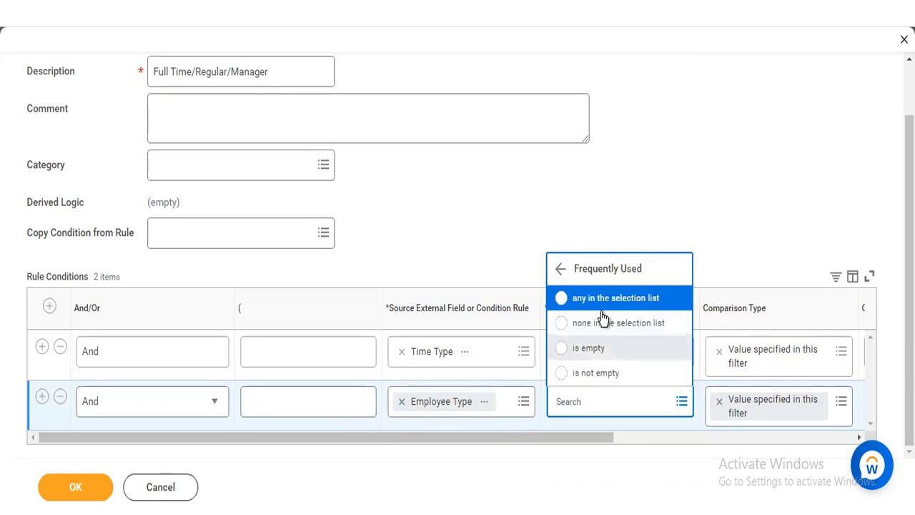
pyautogui.click(603, 309)
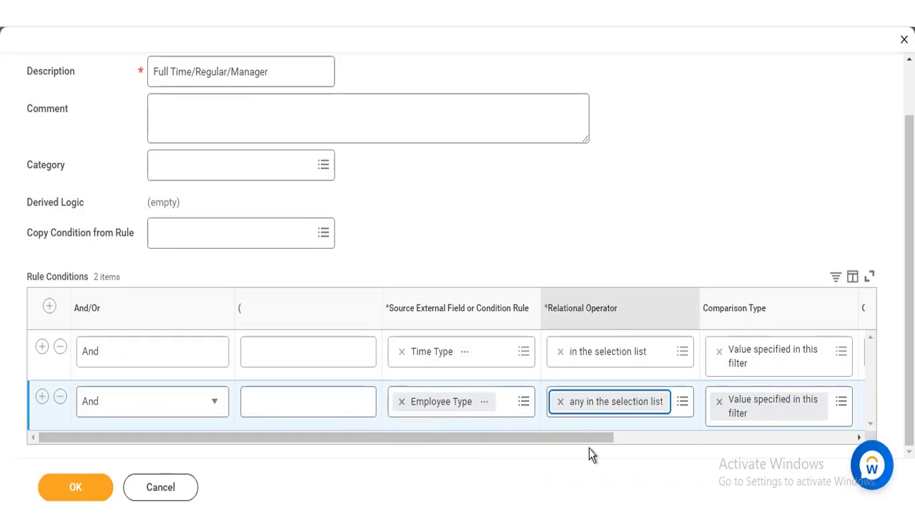
# Set the Employee Type condition's comparison value to the second Regular entry in the list
pyautogui.moveTo(608, 437); pyautogui.dragTo(744, 438)
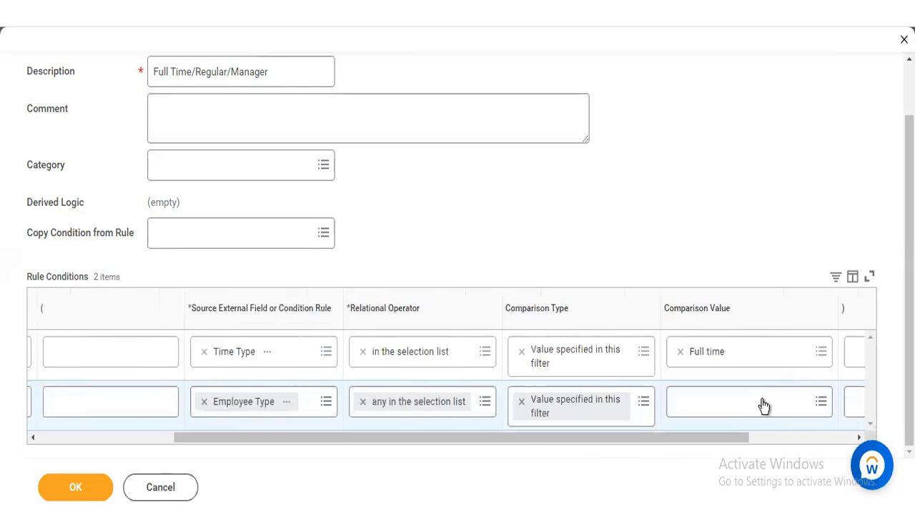
pyautogui.click(739, 408)
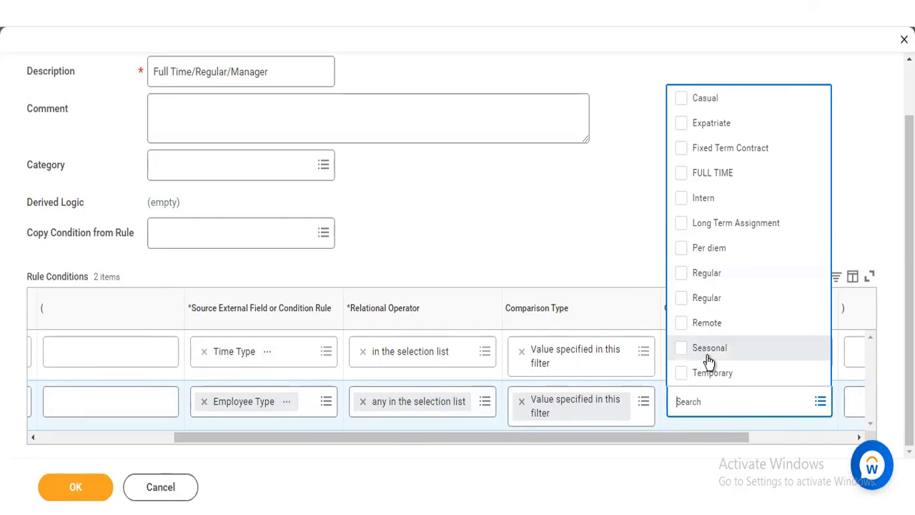
pyautogui.click(681, 301)
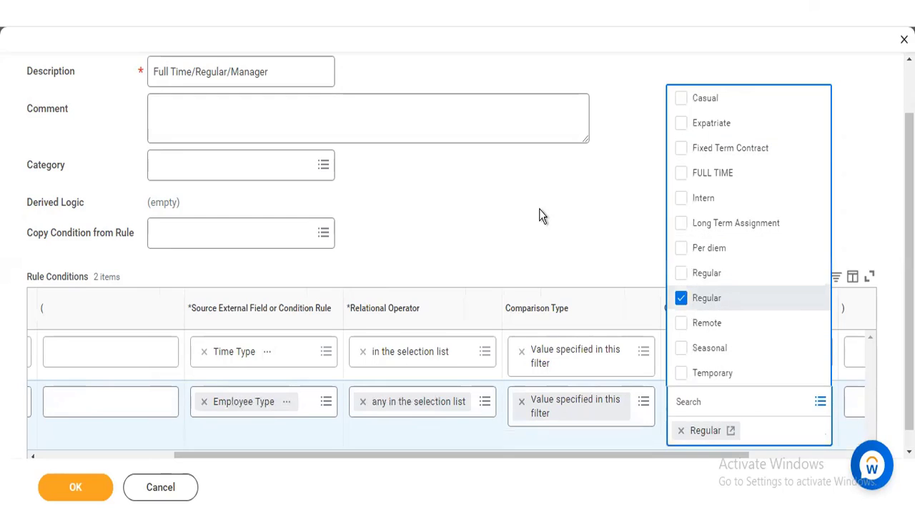
pyautogui.click(329, 126)
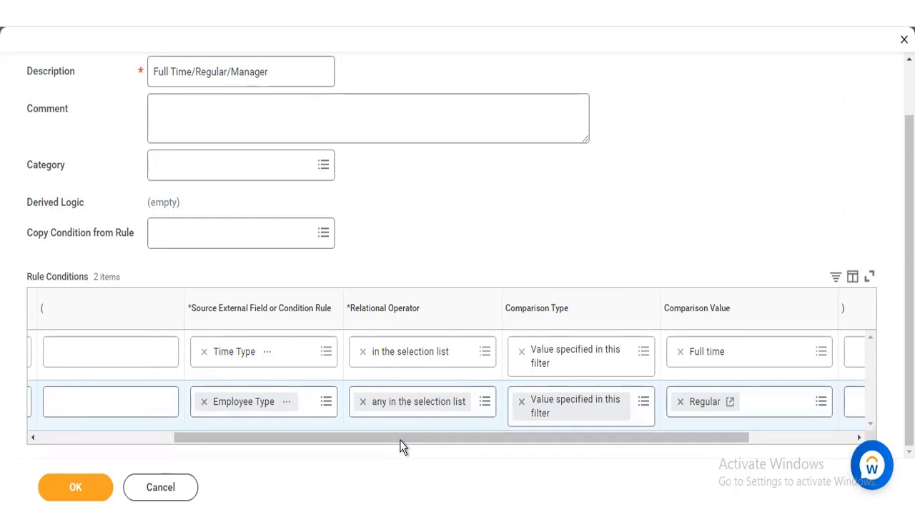
# Add a third rule condition row and search its source external field for management level
pyautogui.moveTo(400, 440); pyautogui.dragTo(218, 460)
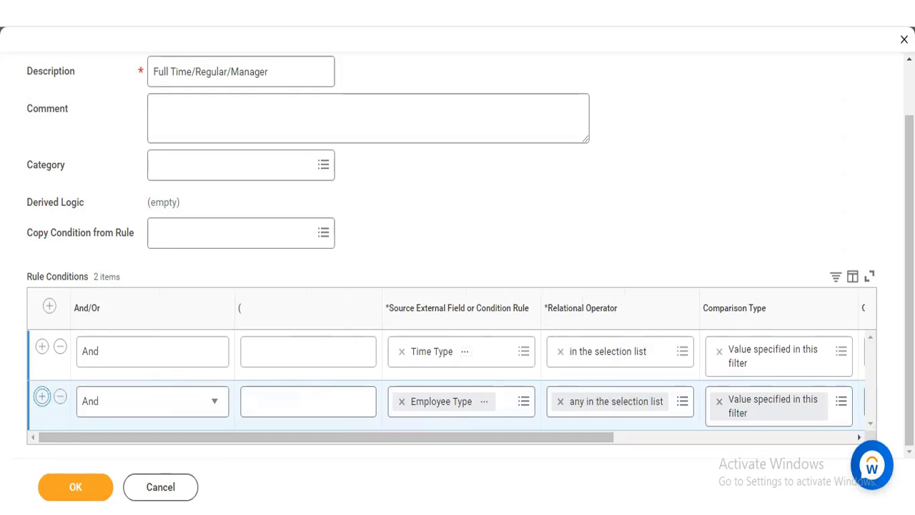
pyautogui.click(42, 396)
pyautogui.scroll(-1, 556, 429)
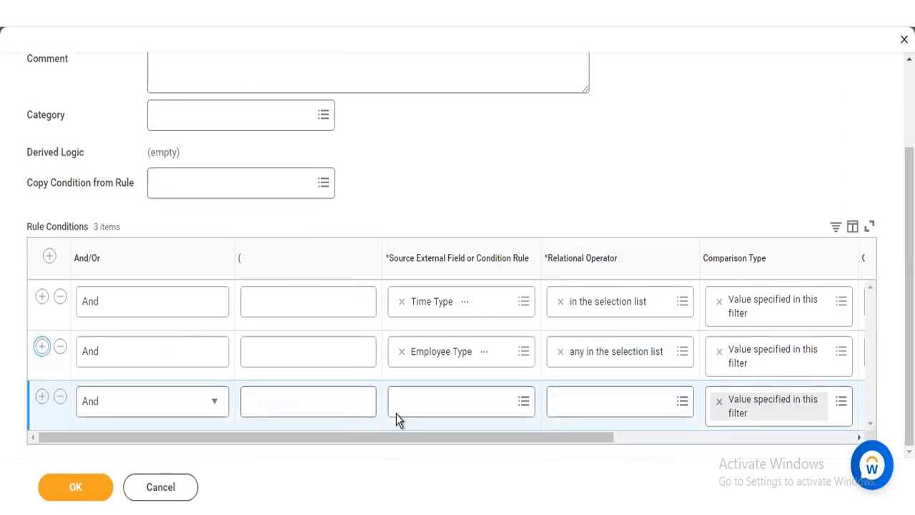
pyautogui.click(421, 401)
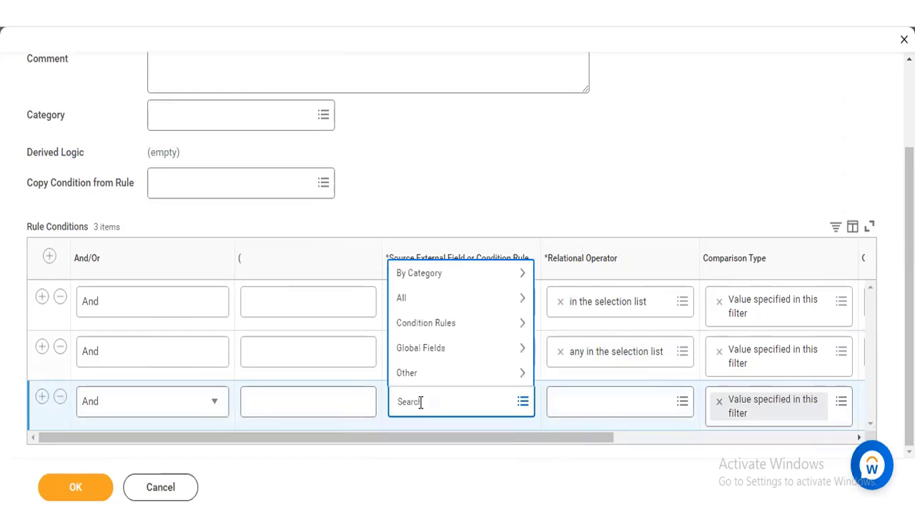
pyautogui.write('managemene')
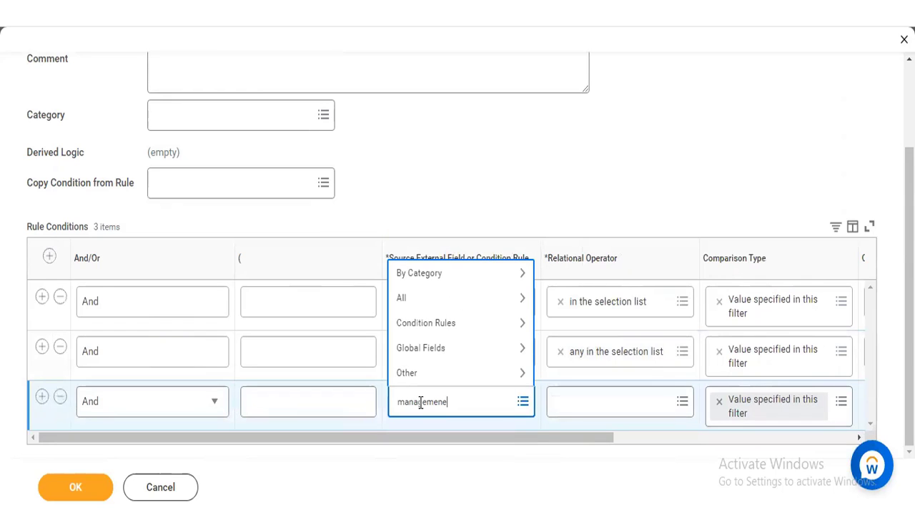
pyautogui.press('BackSpace')
pyautogui.write('t')
pyautogui.press('Return')
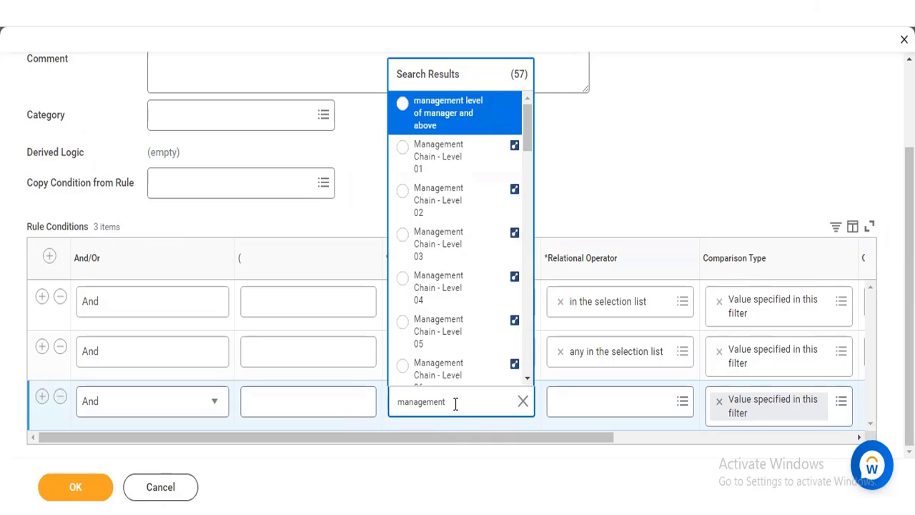
pyautogui.write('level')
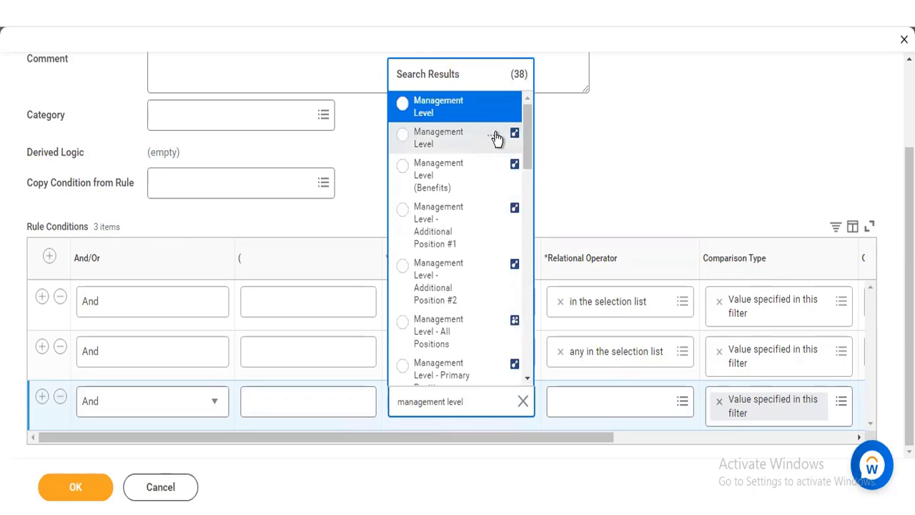
# Check the details of the two identically named Management Level entries and choose the Worker report field as the third condition's source
pyautogui.click(494, 138)
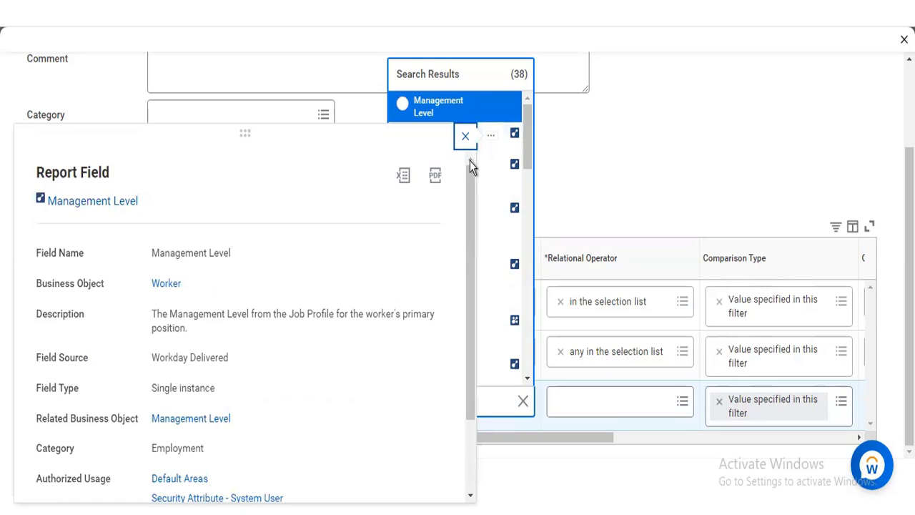
pyautogui.moveTo(495, 107)
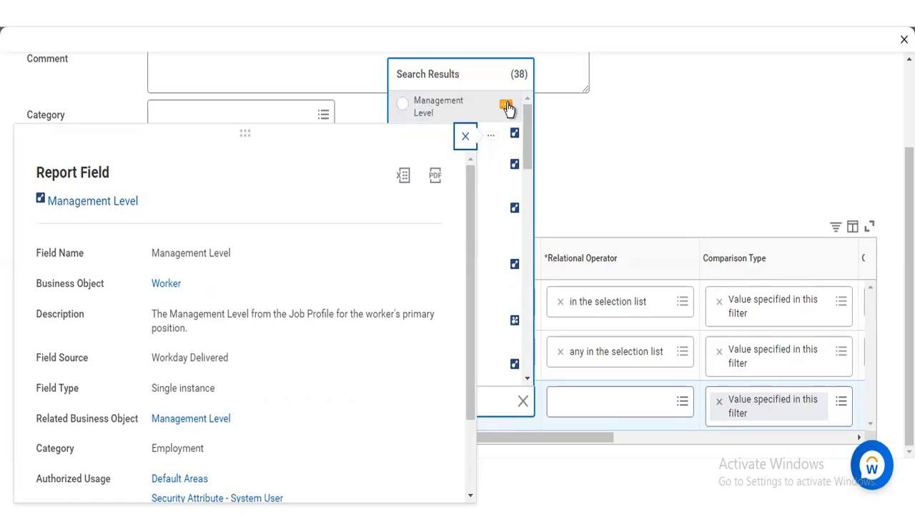
pyautogui.click(507, 107)
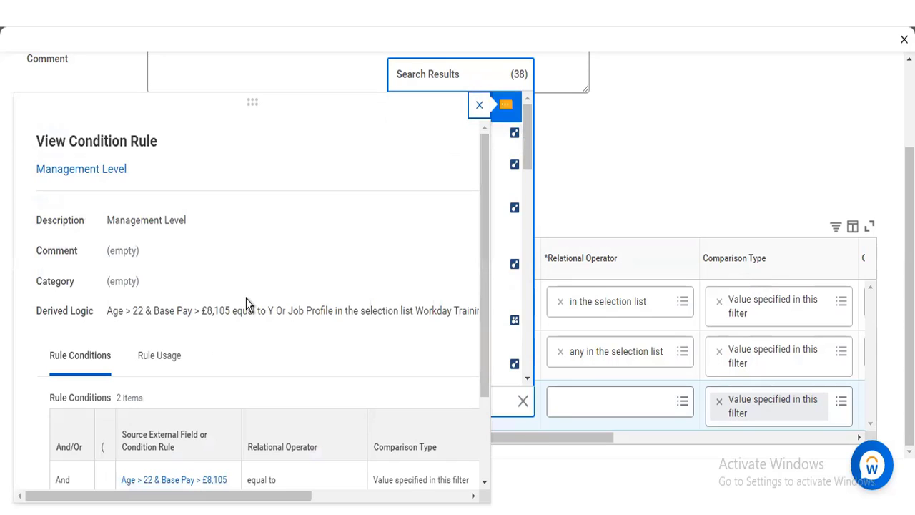
pyautogui.click(503, 140)
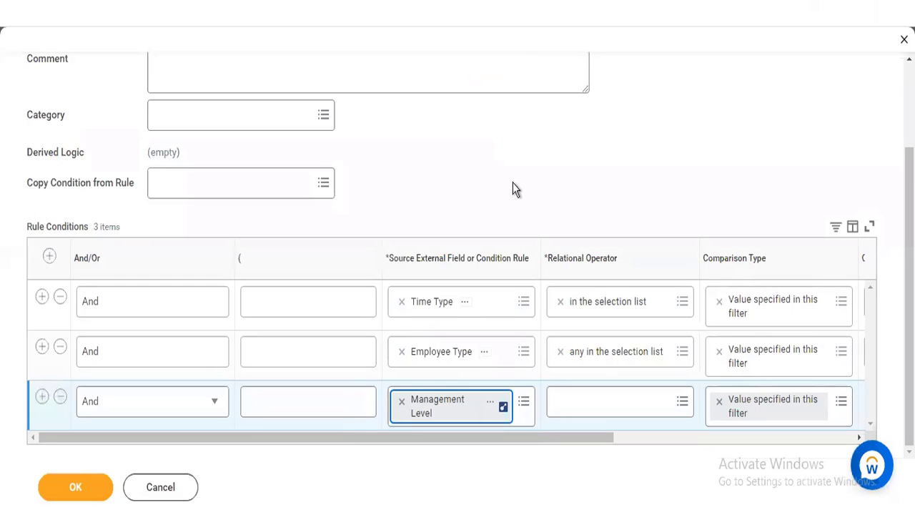
# Set the Management Level condition's relational operator to "in the selection list"
pyautogui.click(596, 407)
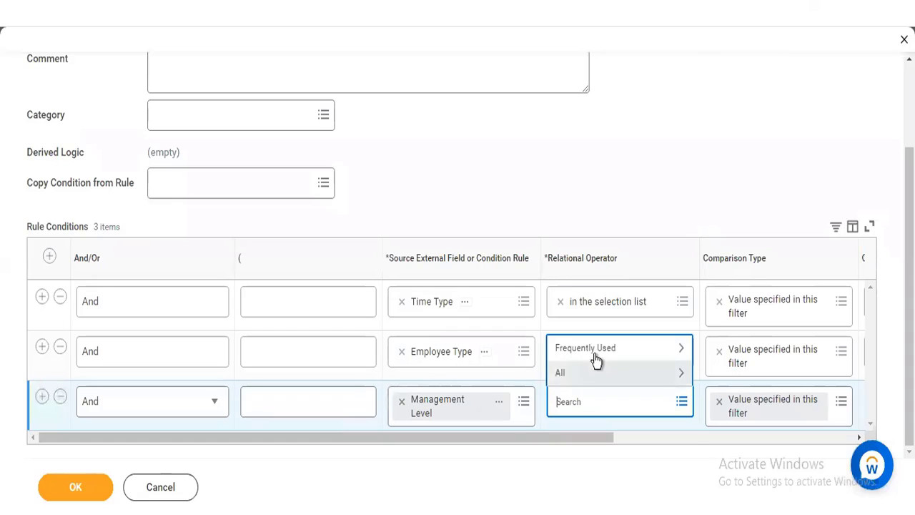
pyautogui.click(594, 351)
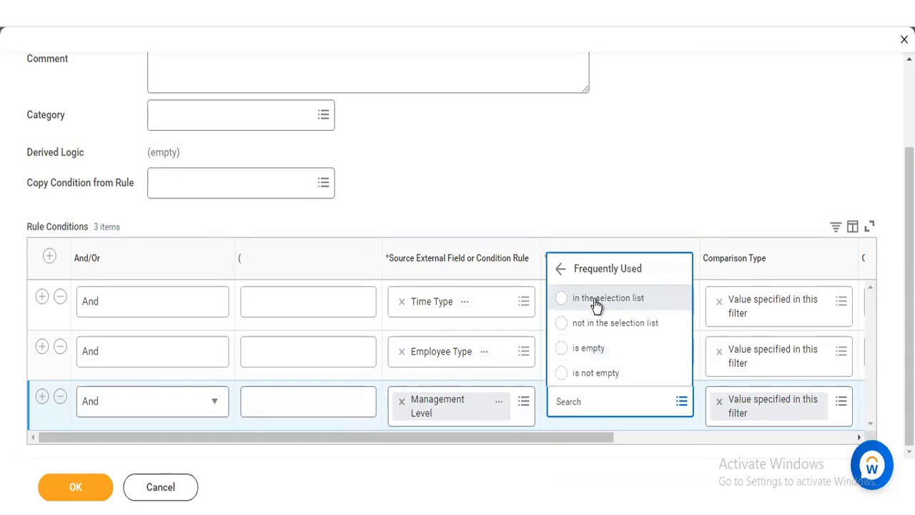
pyautogui.click(597, 302)
# Search the Management Level condition's comparison values for manager and select Manager
pyautogui.hscroll(5, 726, 413)
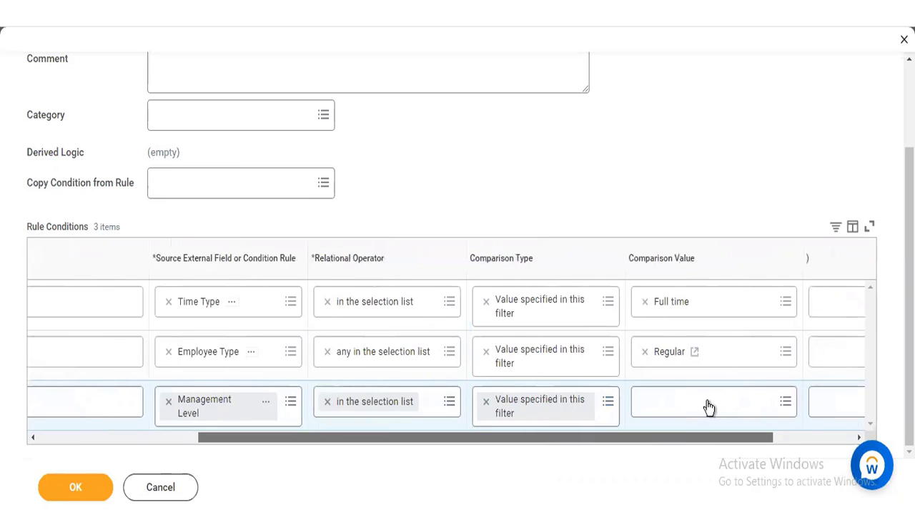
pyautogui.click(707, 401)
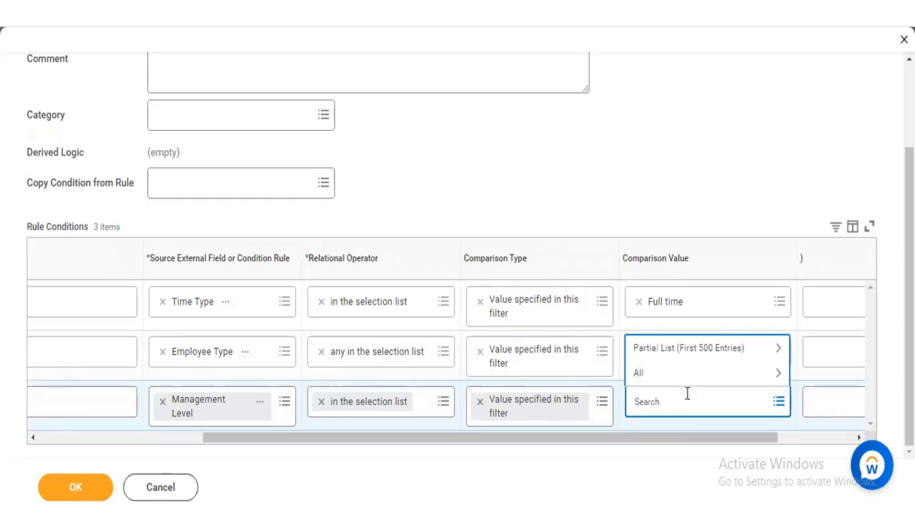
pyautogui.write('manager')
pyautogui.press('Return')
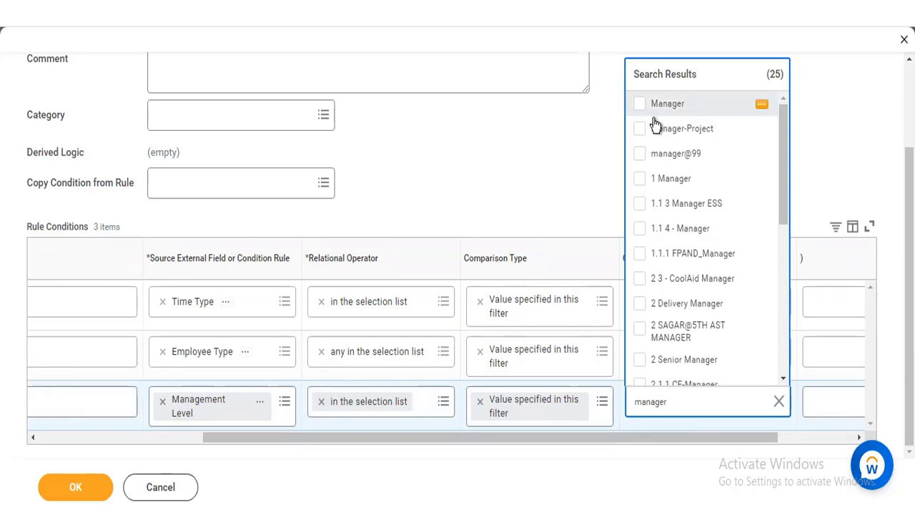
pyautogui.click(652, 111)
pyautogui.click(542, 161)
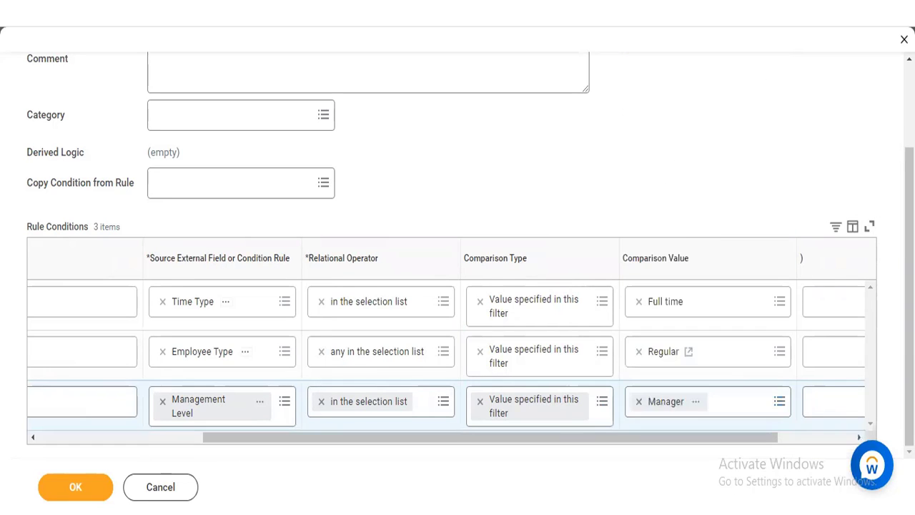
# Review the Full Time/Regular/Manager rule from its description to its three conditions and save it
pyautogui.scroll(3, 541, 161)
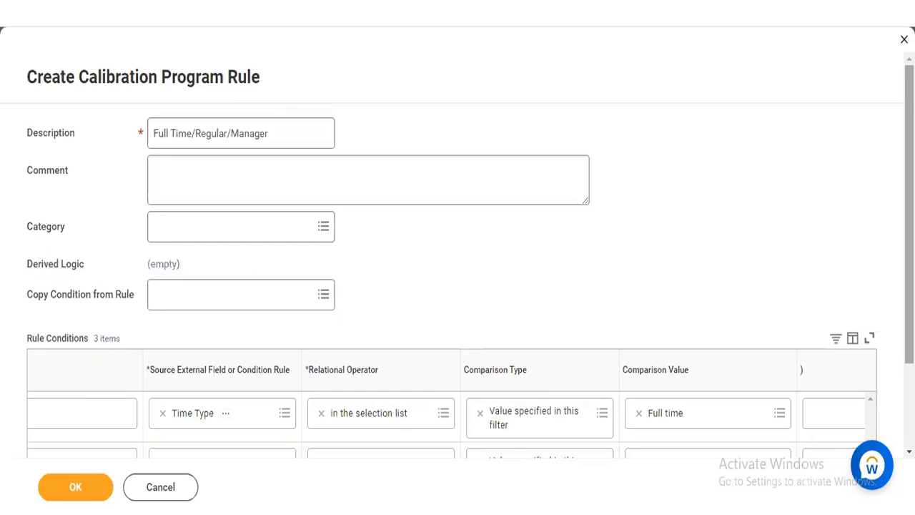
pyautogui.scroll(-2, 307, 443)
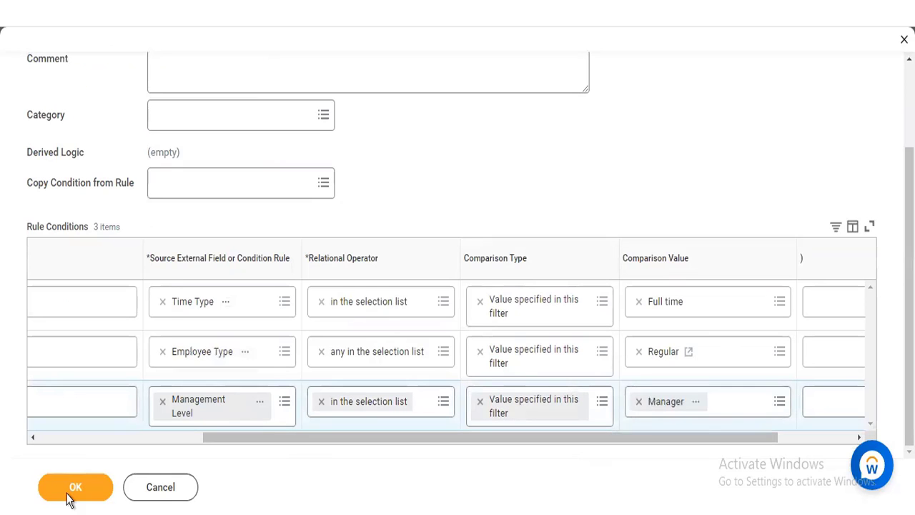
pyautogui.click(75, 488)
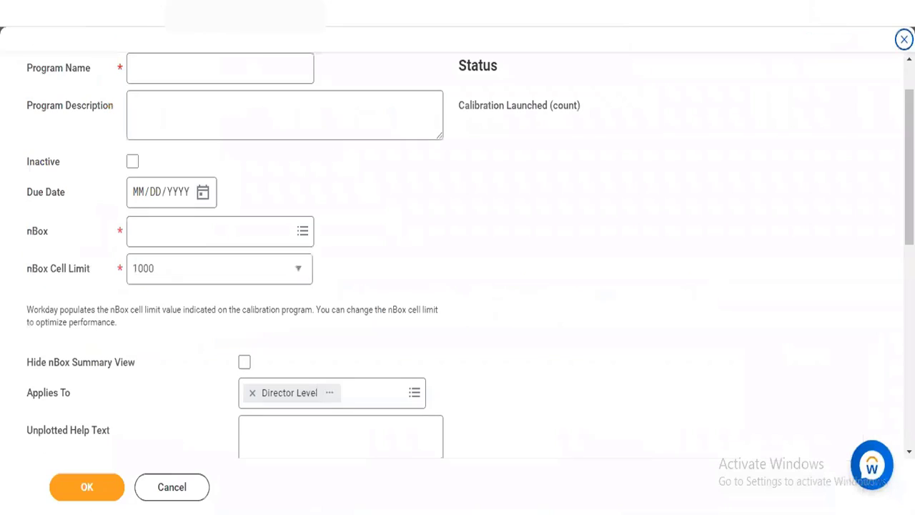
# Name the new calibration program Performance Calibration
pyautogui.click(195, 68)
pyautogui.write('Perform')
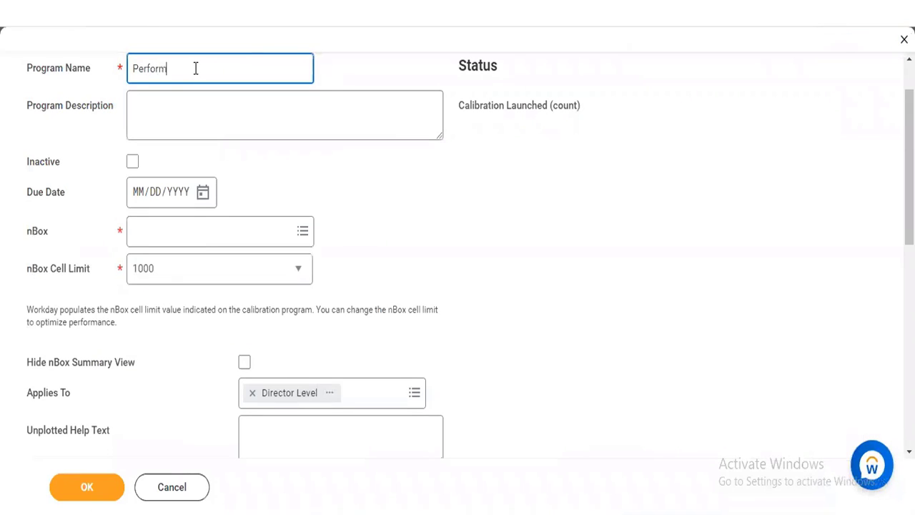
pyautogui.write('ance Calibration')
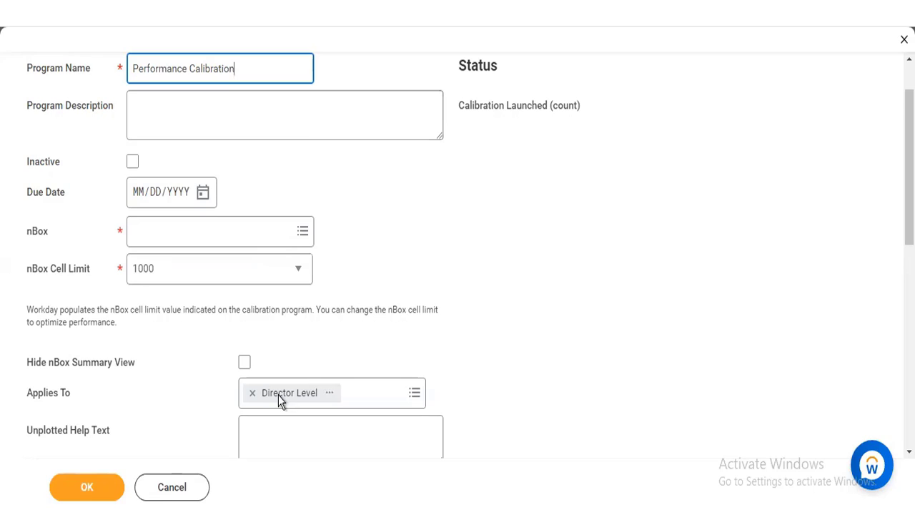
# Remove Director Level from the program's Applies To field and set the due date to 09/12/2022
pyautogui.click(254, 393)
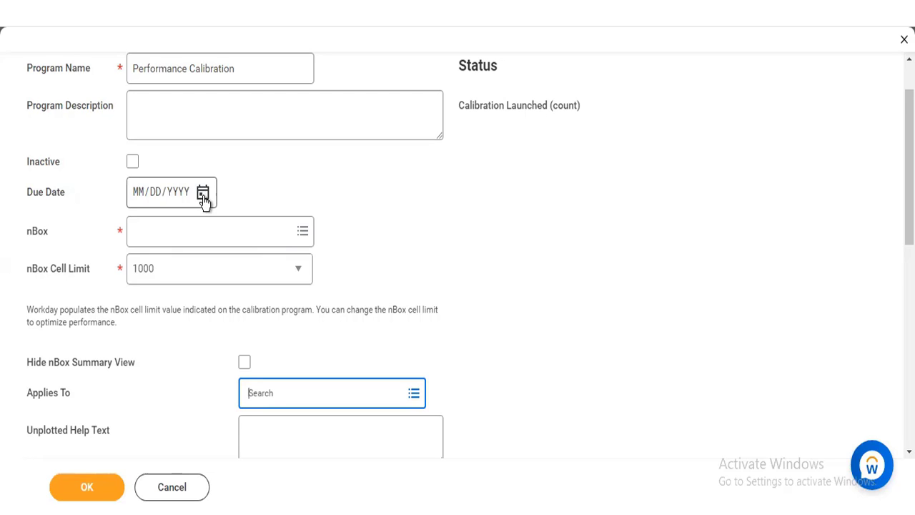
pyautogui.click(203, 194)
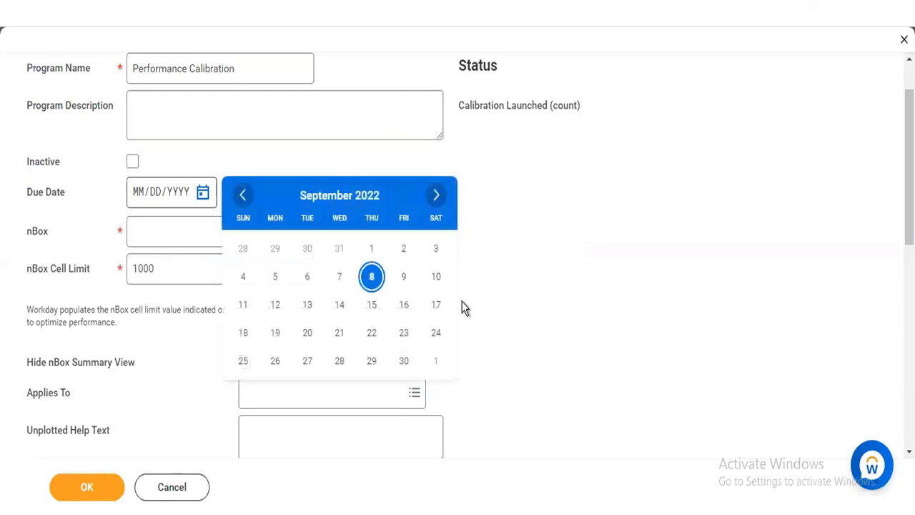
pyautogui.click(276, 307)
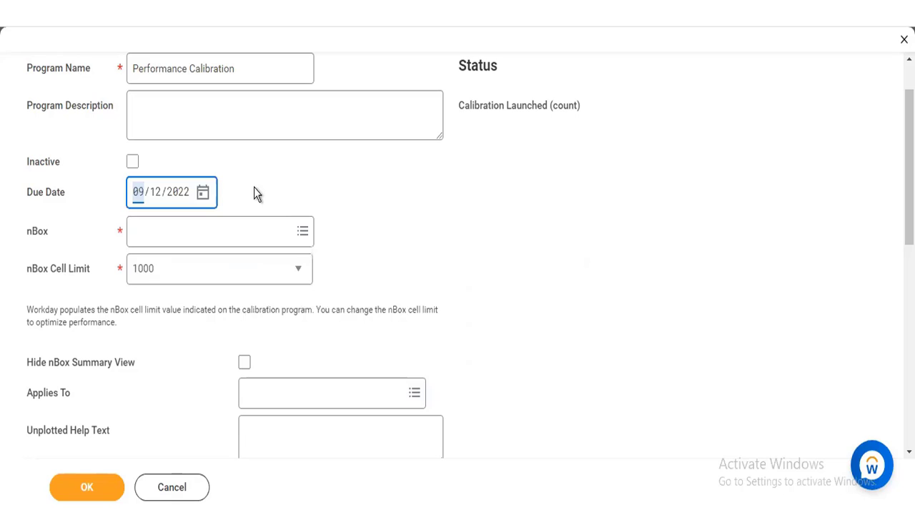
# Look through the available nBox reports and select Talent Calibration as the program's nBox
pyautogui.click(229, 238)
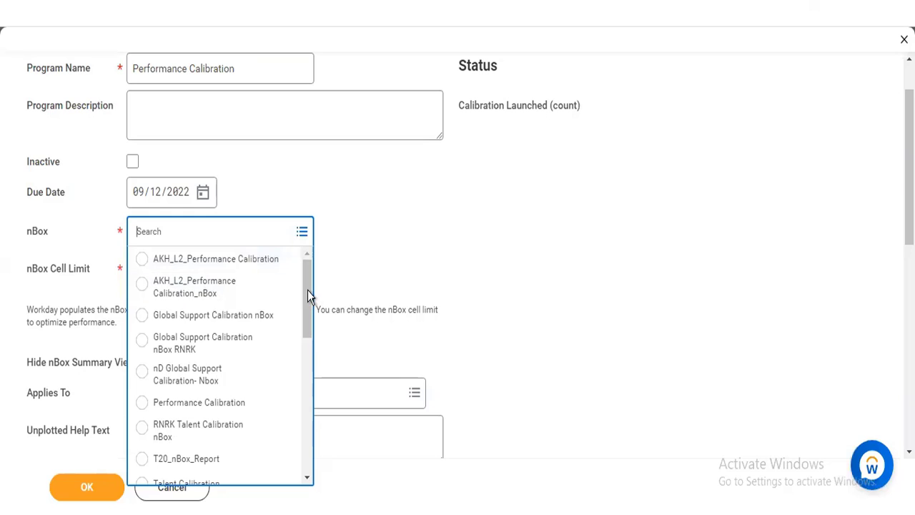
pyautogui.scroll(-3, 306, 311)
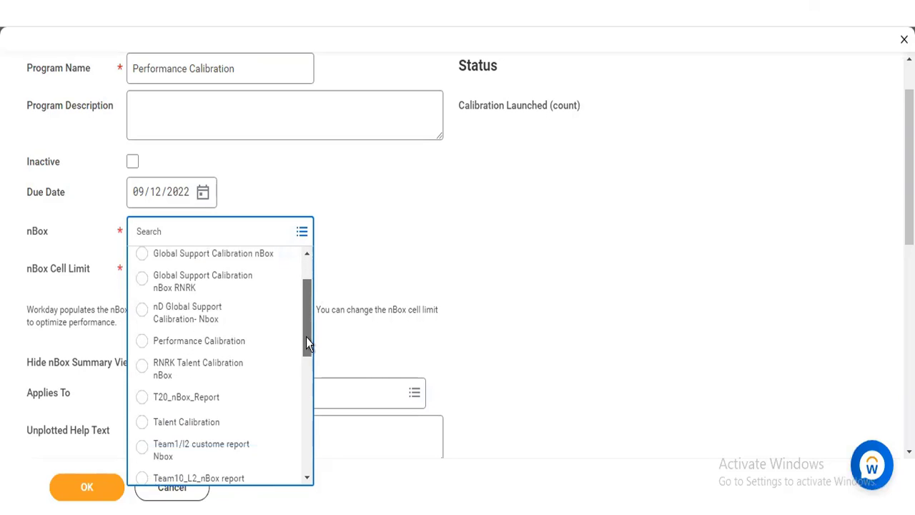
pyautogui.scroll(-5, 304, 361)
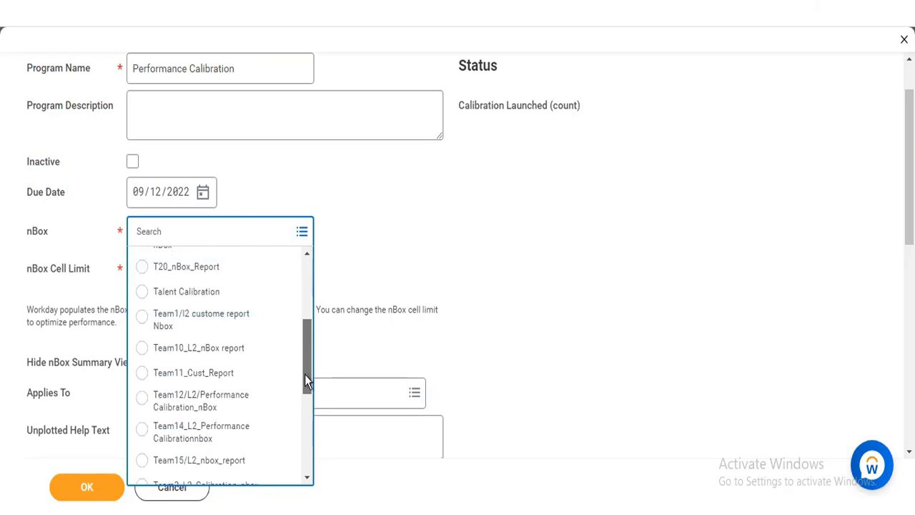
pyautogui.scroll(-5, 304, 386)
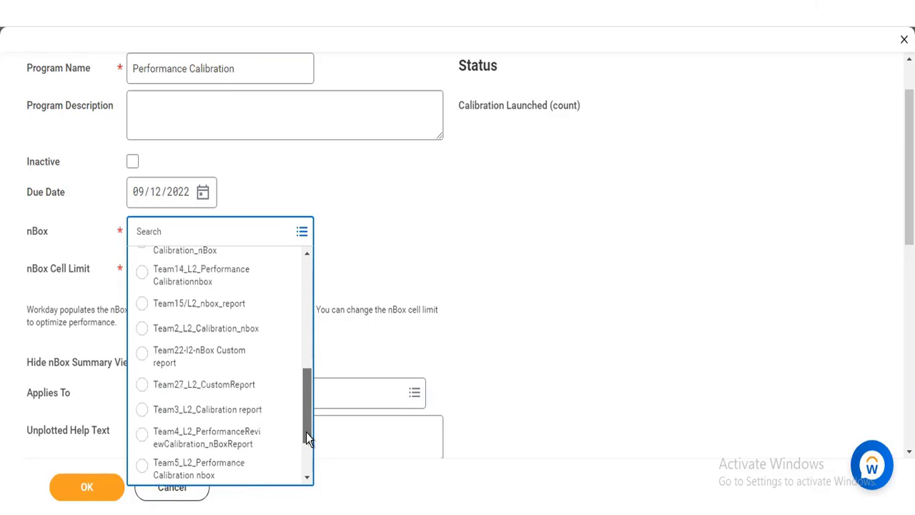
pyautogui.scroll(-1, 306, 437)
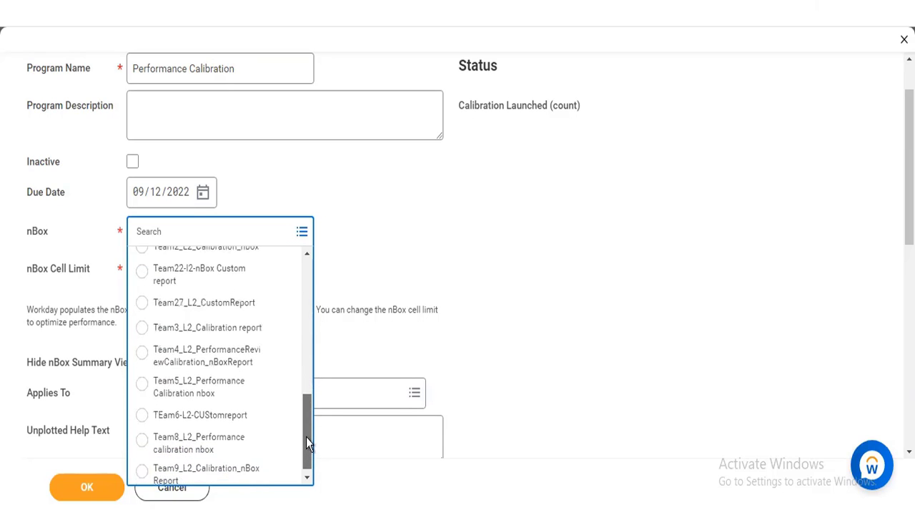
pyautogui.scroll(3, 308, 362)
pyautogui.scroll(1, 205, 313)
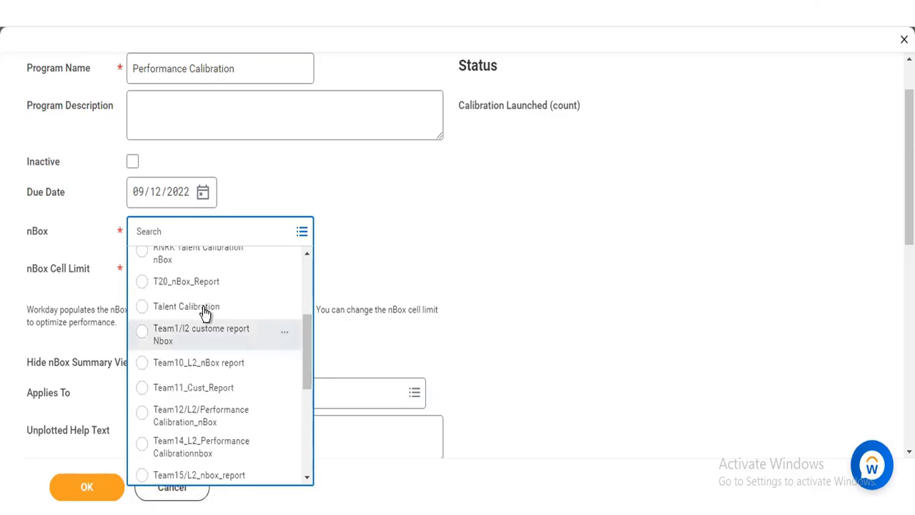
pyautogui.click(203, 308)
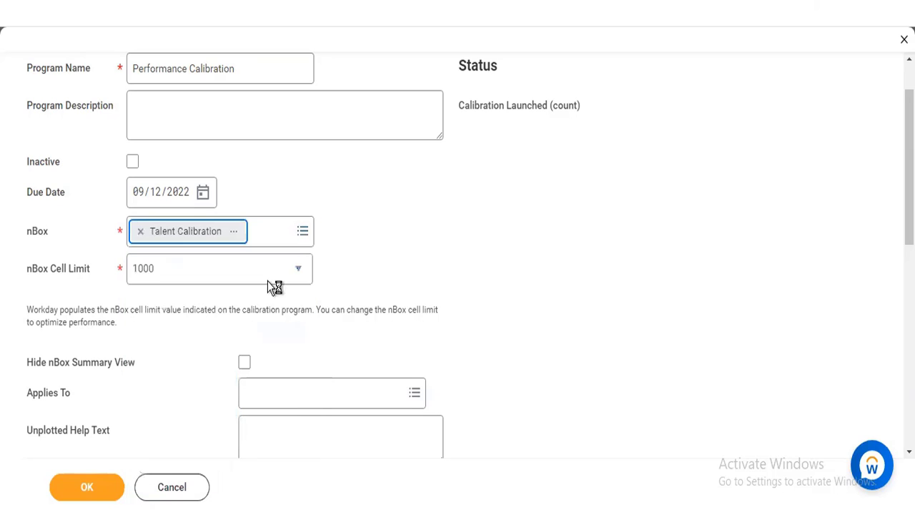
# Review the nBox Cell Limit options and keep 1000 selected
pyautogui.click(173, 274)
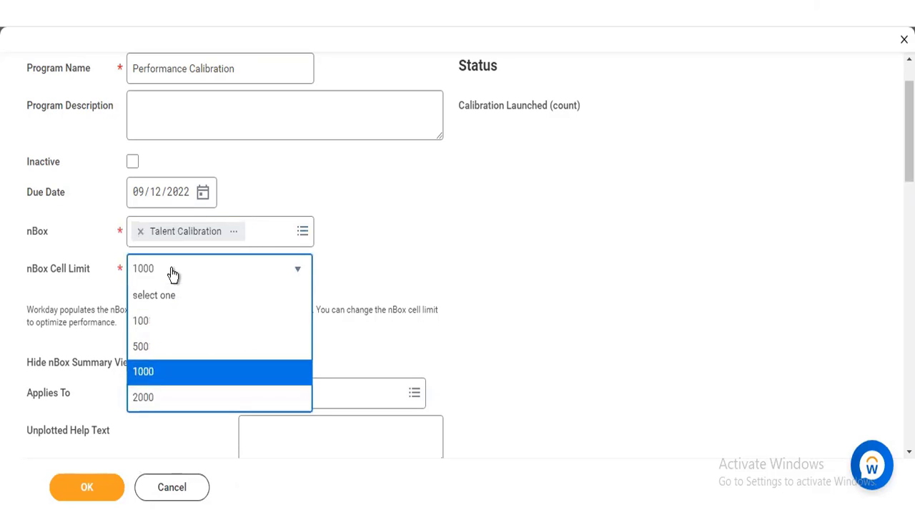
pyautogui.click(172, 274)
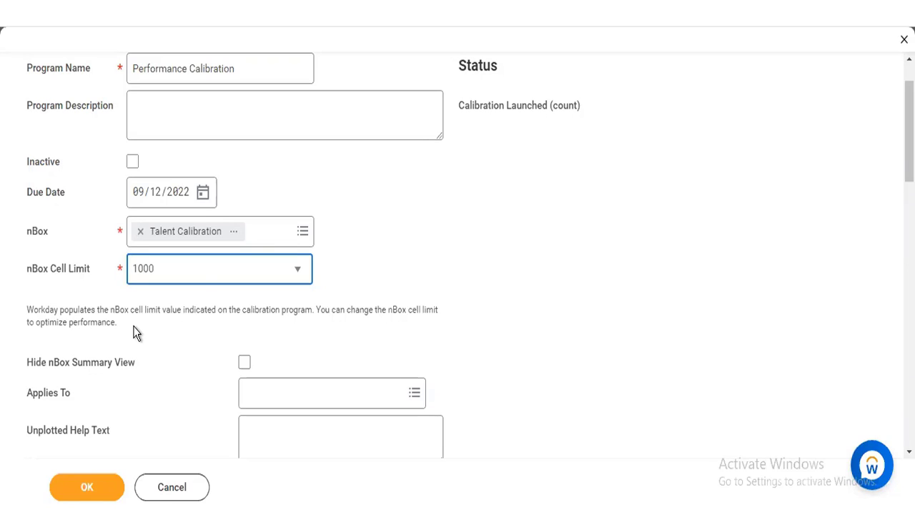
pyautogui.click(200, 279)
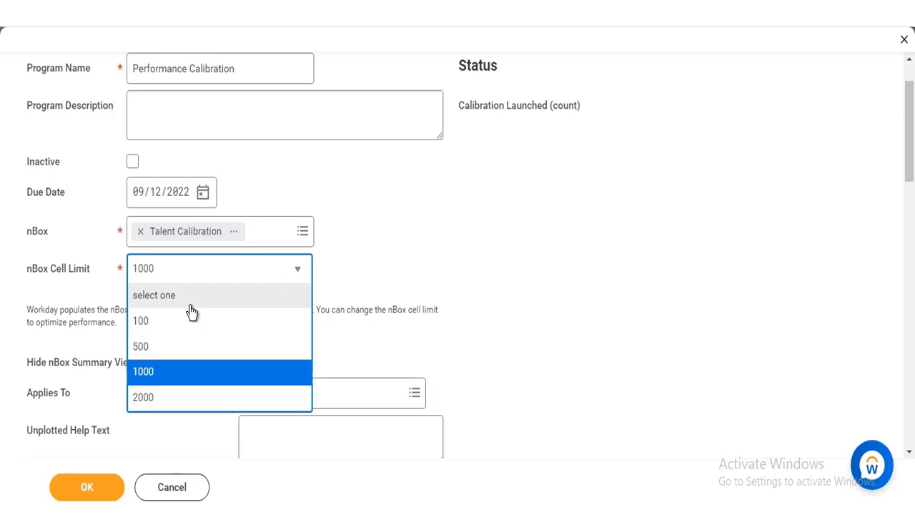
pyautogui.click(179, 372)
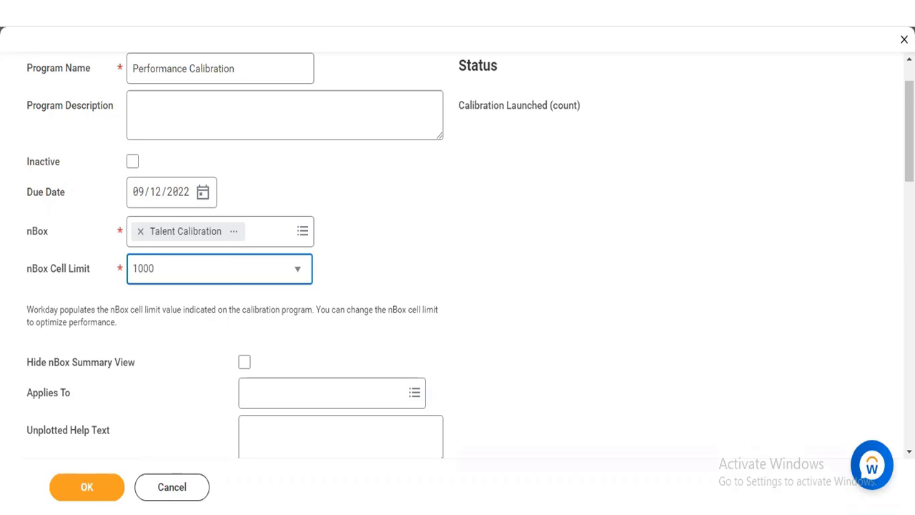
# Enable Hide nBox Summary View and set the program's Applies To rule to Full Time/Regular/Manager
pyautogui.scroll(-1, 909, 132)
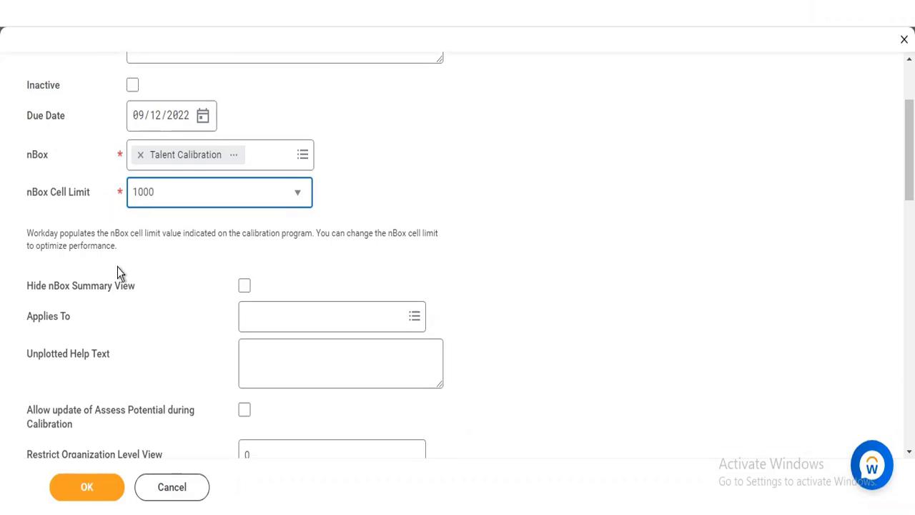
pyautogui.click(244, 286)
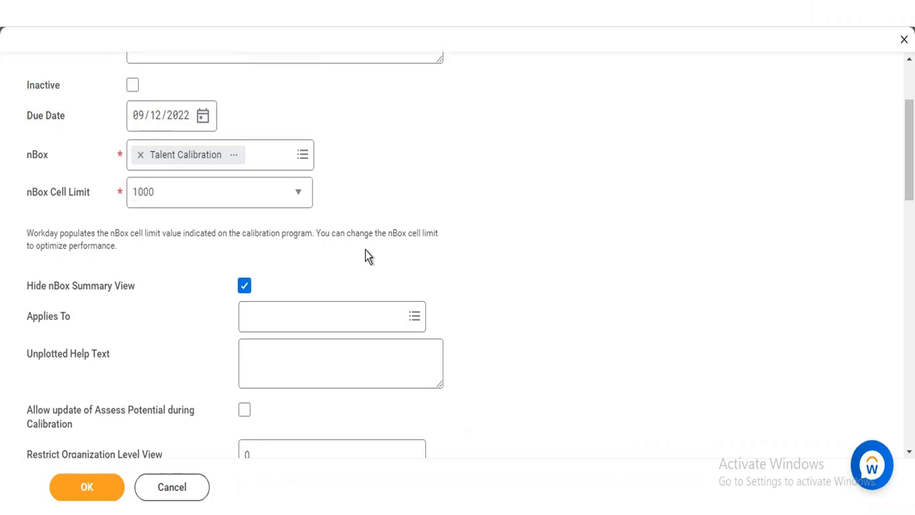
pyautogui.click(332, 315)
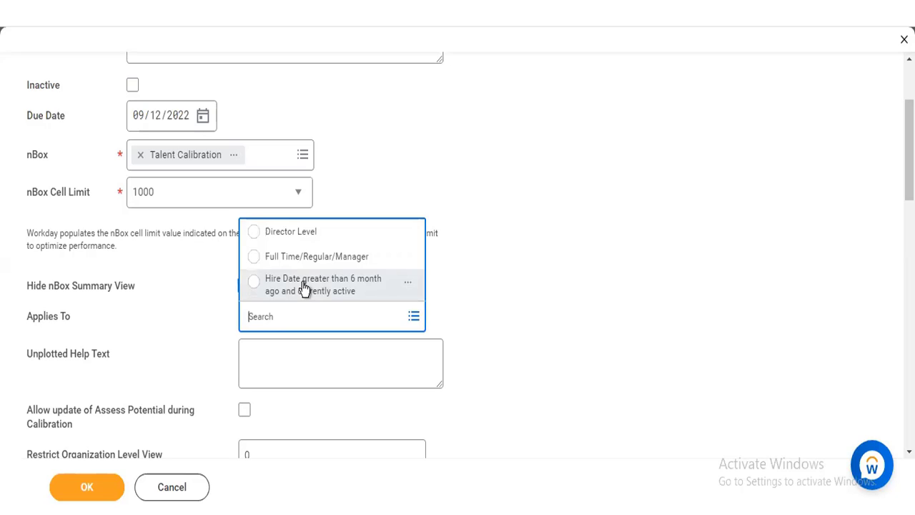
pyautogui.click(631, 242)
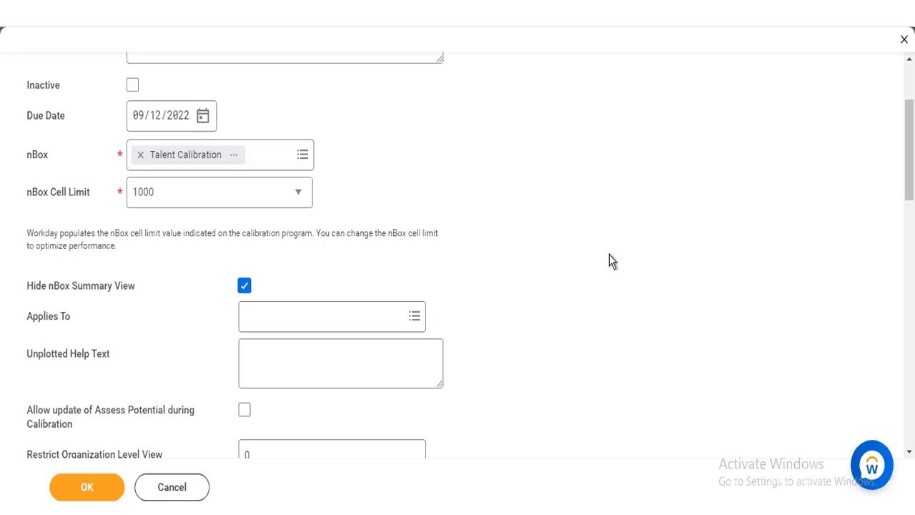
pyautogui.moveTo(390, 293); pyautogui.dragTo(321, 320)
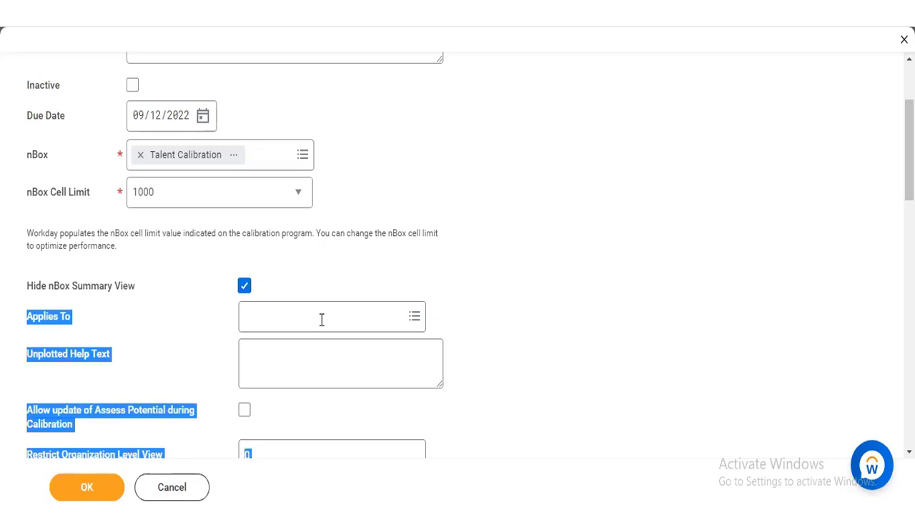
pyautogui.click(321, 319)
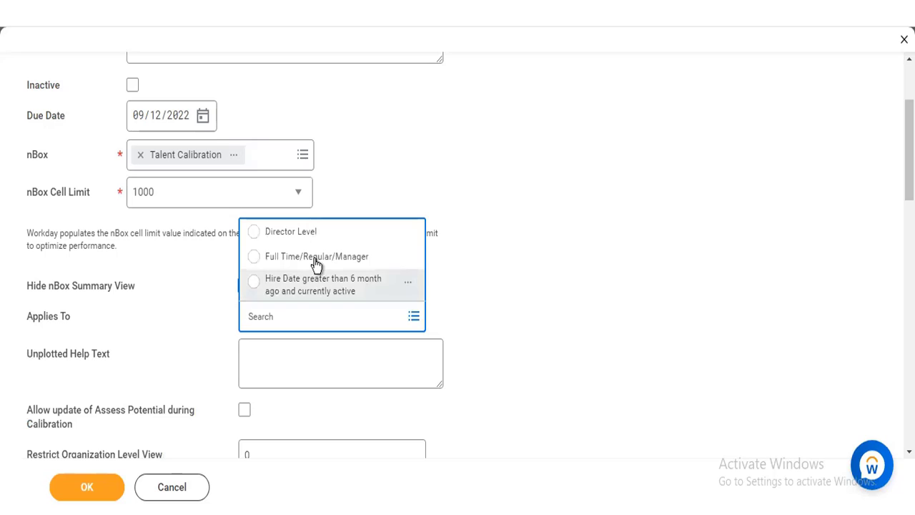
pyautogui.click(317, 258)
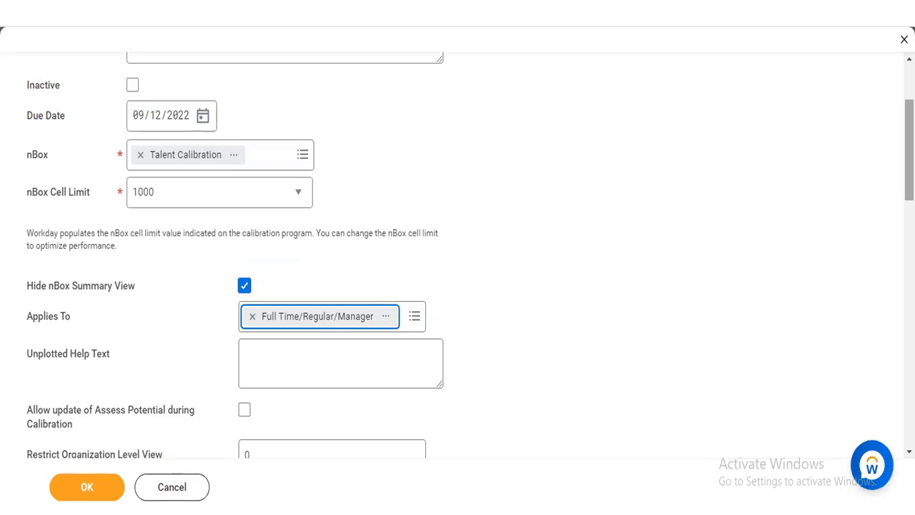
# Enable Allow update of Assess Potential during Calibration and review the program's validation and Calibration Value Mapping sections
pyautogui.scroll(-1, 457, 286)
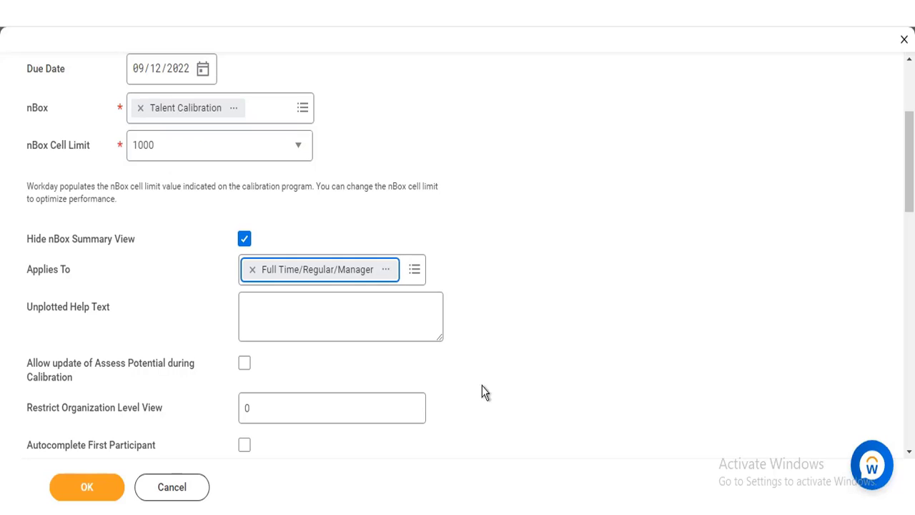
pyautogui.click(245, 365)
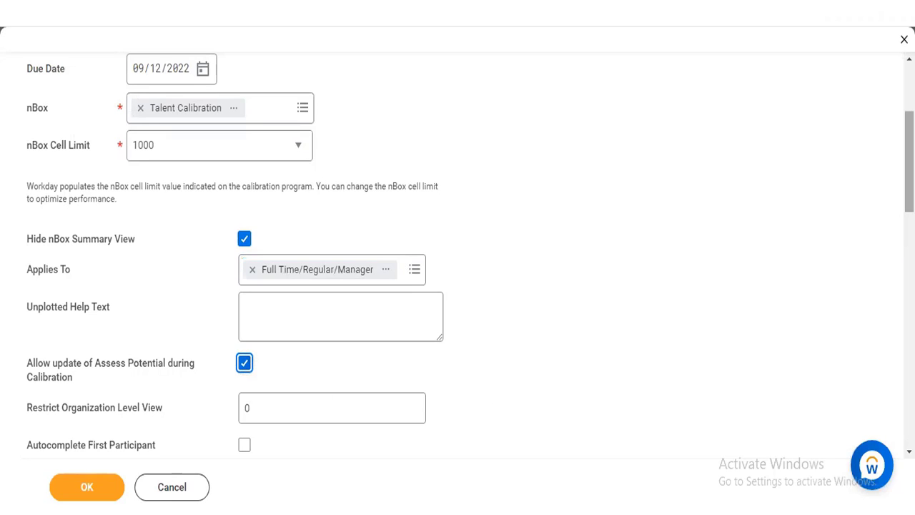
pyautogui.scroll(-4, 457, 250)
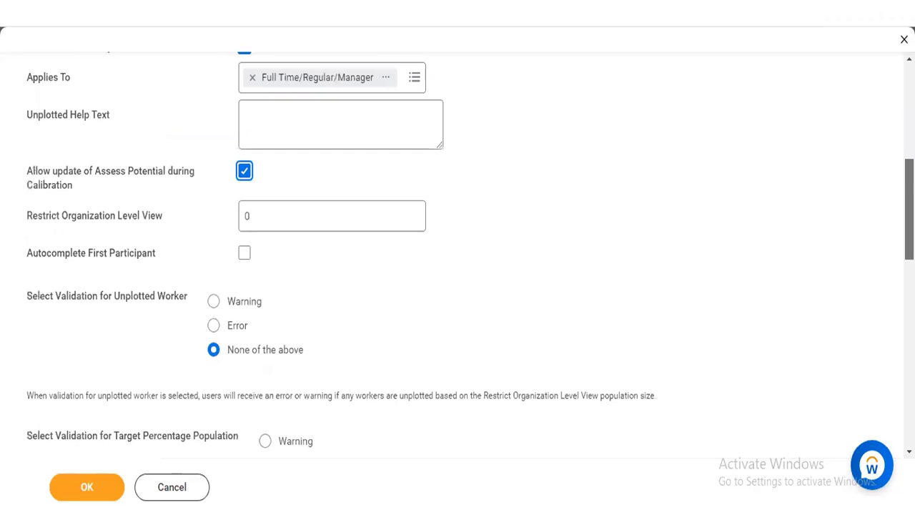
pyautogui.scroll(-1, 458, 250)
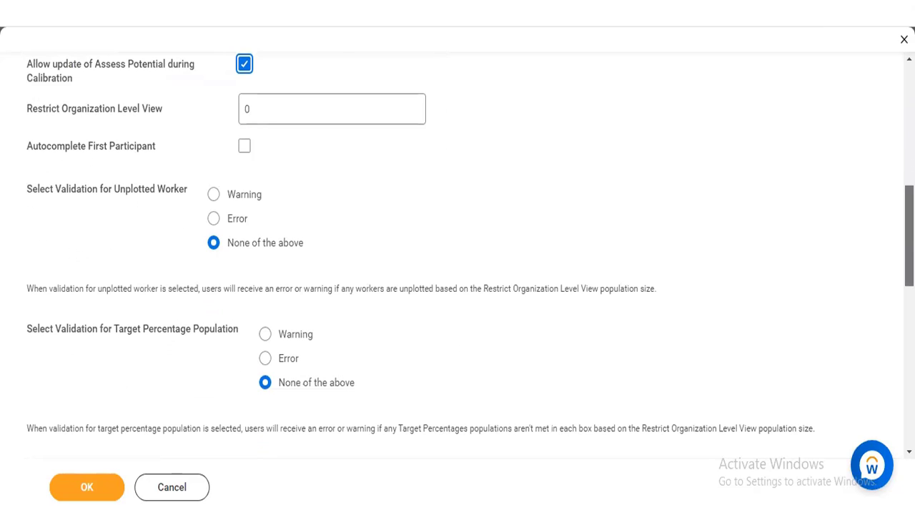
pyautogui.scroll(-4, 458, 251)
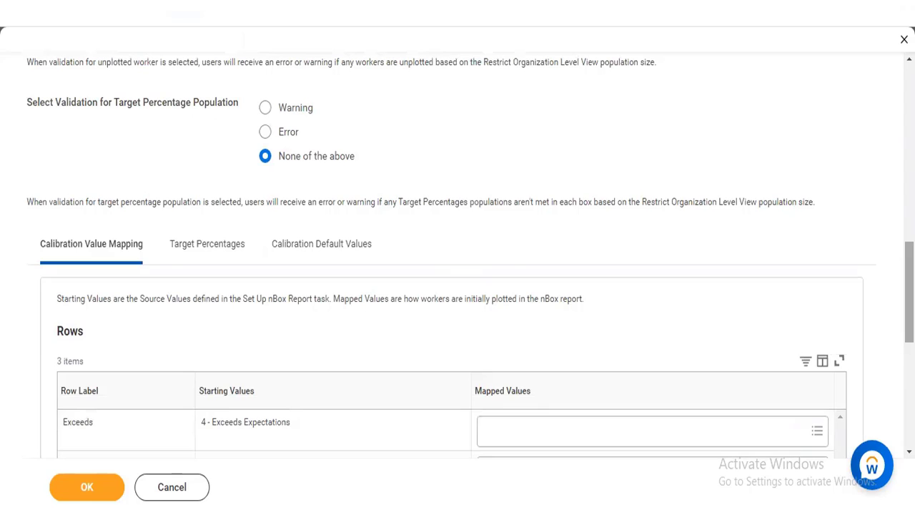
pyautogui.scroll(-4, 458, 257)
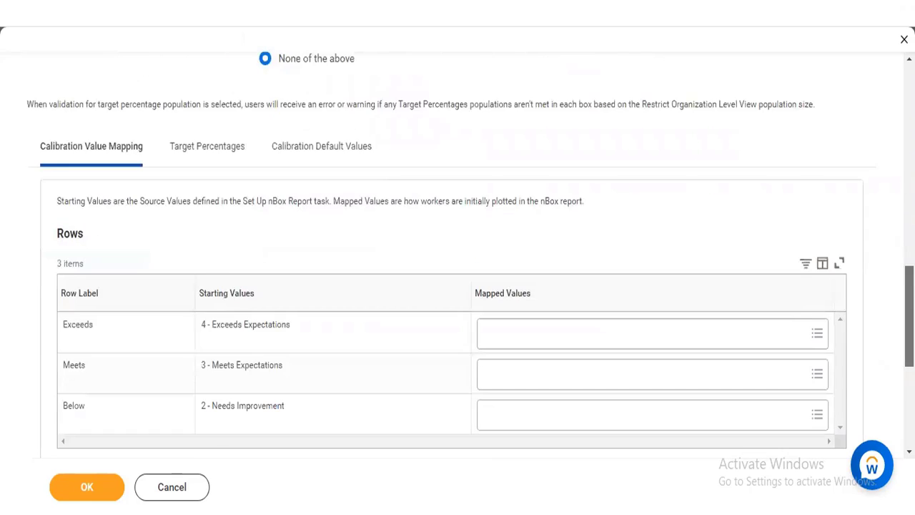
pyautogui.moveTo(909, 346); pyautogui.dragTo(909, 360)
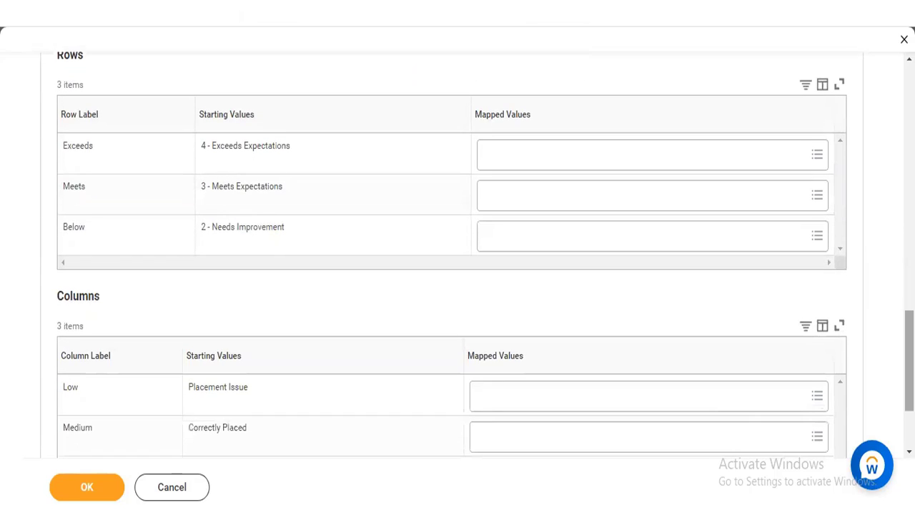
pyautogui.scroll(-3, 457, 258)
pyautogui.scroll(8, 458, 257)
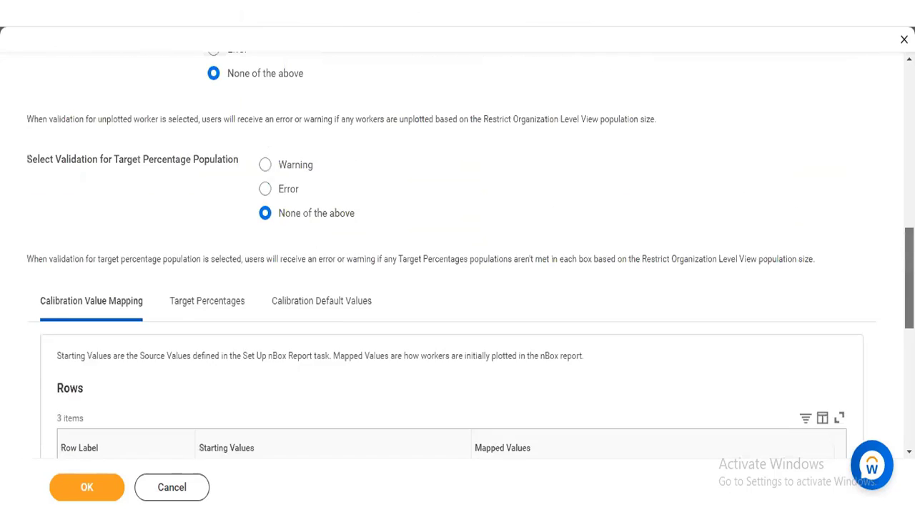
pyautogui.scroll(4, 427, 172)
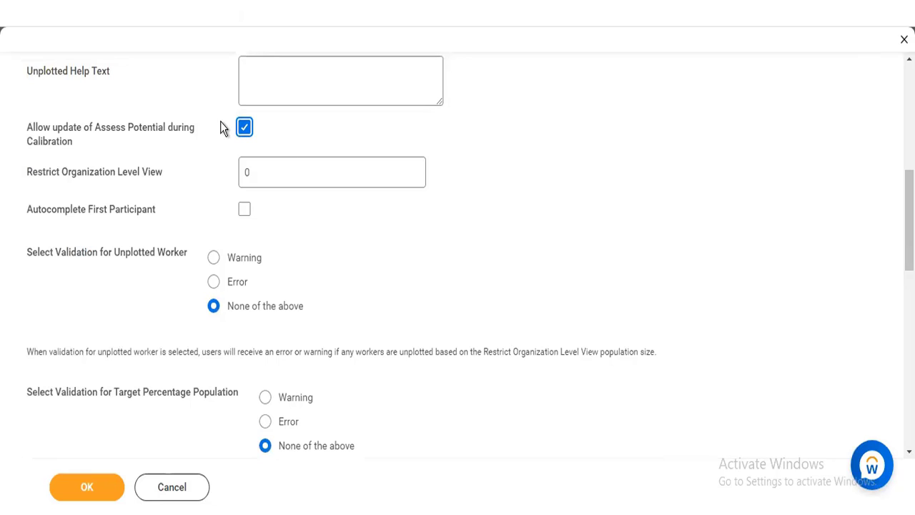
# Disable the Assess Potential update option, check the value mapping rows and columns, and enable the option again
pyautogui.click(245, 127)
pyautogui.scroll(-5, 458, 257)
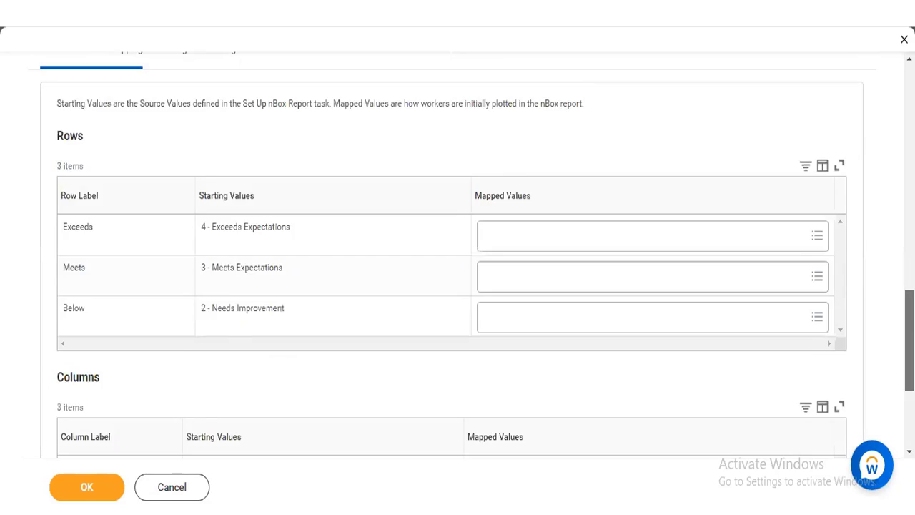
pyautogui.scroll(-2, 457, 286)
pyautogui.scroll(-1, 390, 377)
pyautogui.scroll(9, 391, 378)
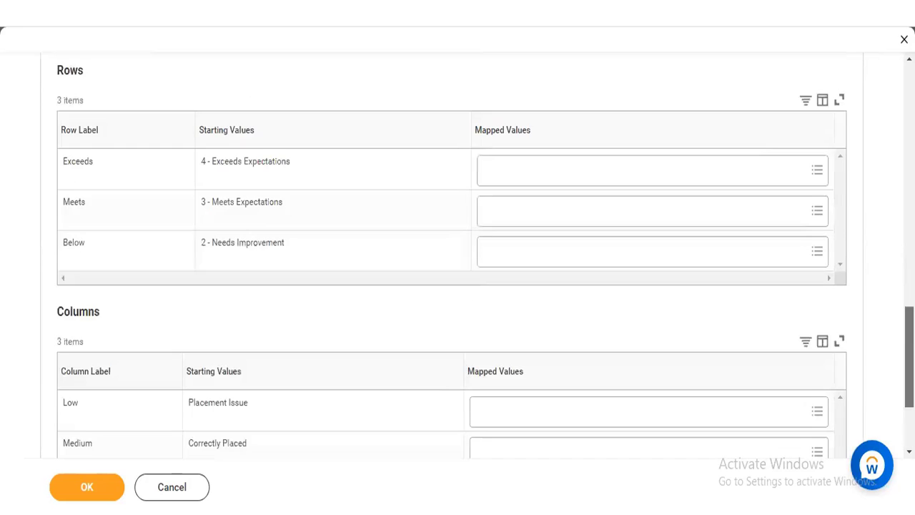
pyautogui.scroll(2, 391, 378)
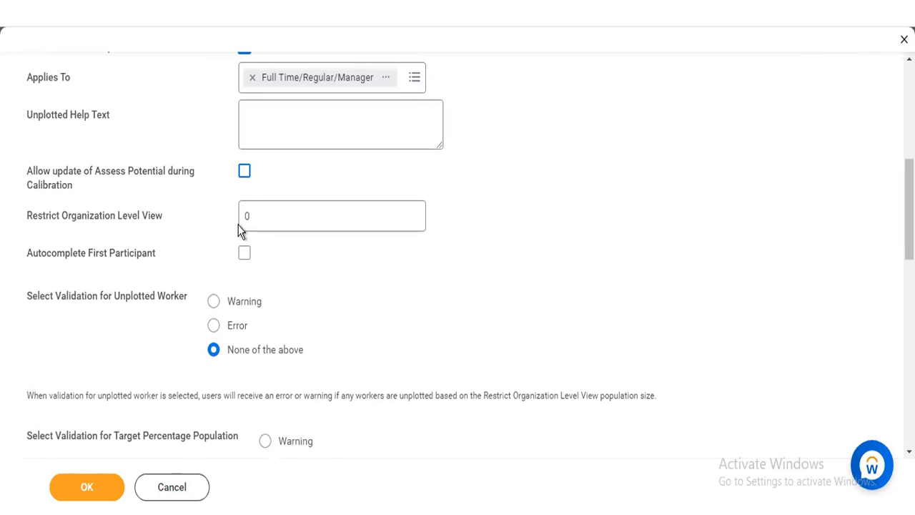
pyautogui.click(243, 174)
pyautogui.click(244, 173)
pyautogui.click(245, 173)
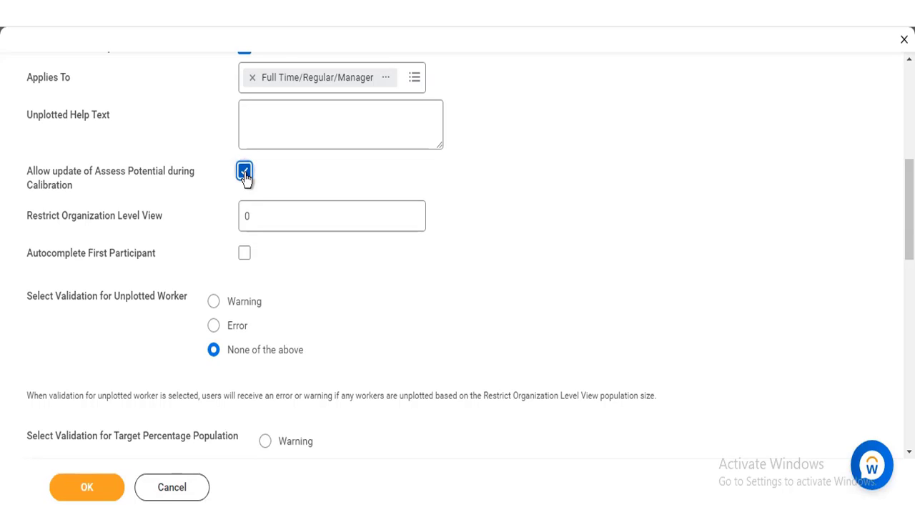
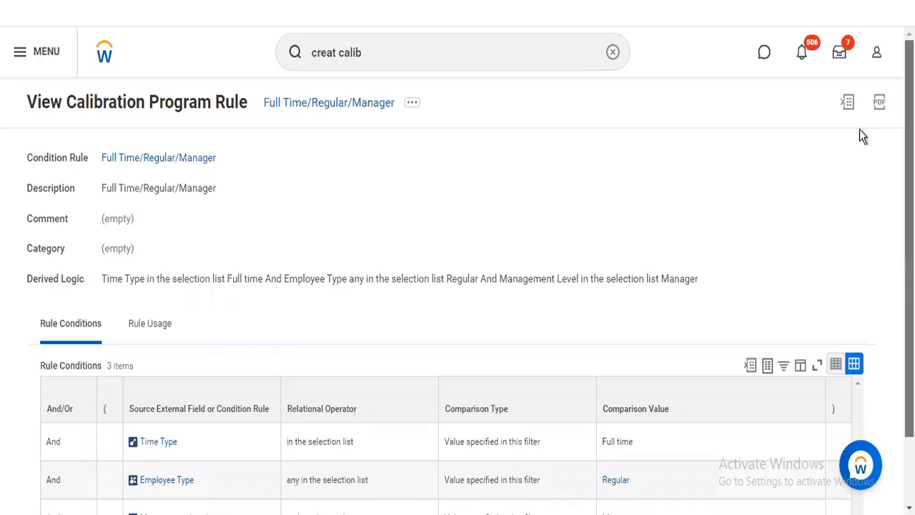
# Open the Full Time/Regular/Manager calibration program rule for editing and bring its comparison values into view
pyautogui.click(411, 105)
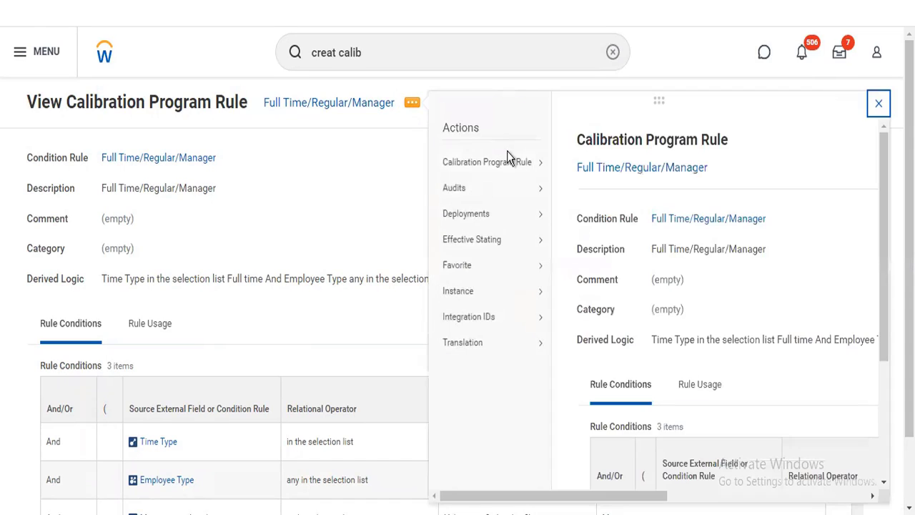
pyautogui.moveTo(509, 159)
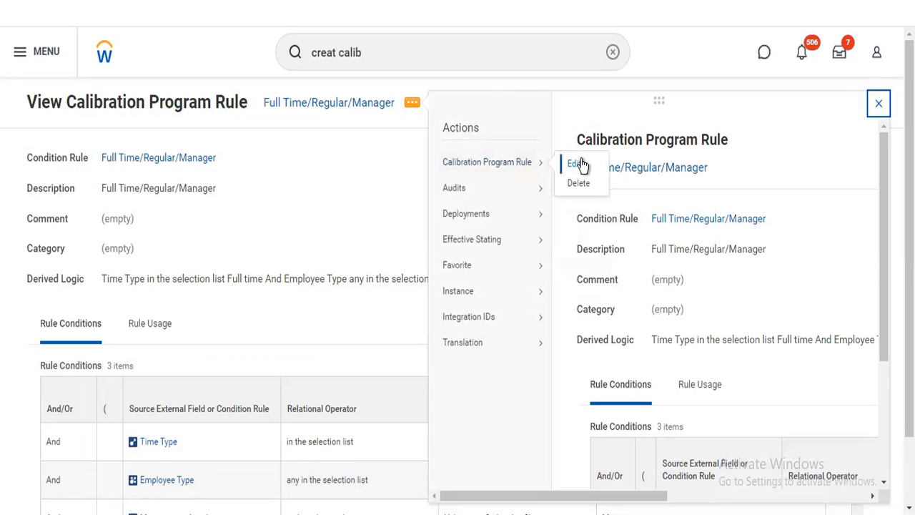
pyautogui.click(581, 163)
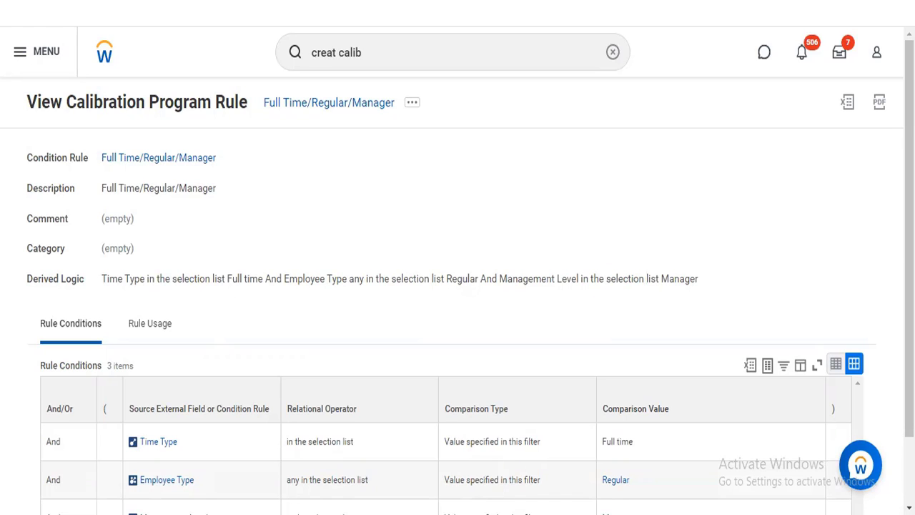
pyautogui.scroll(-2, 637, 143)
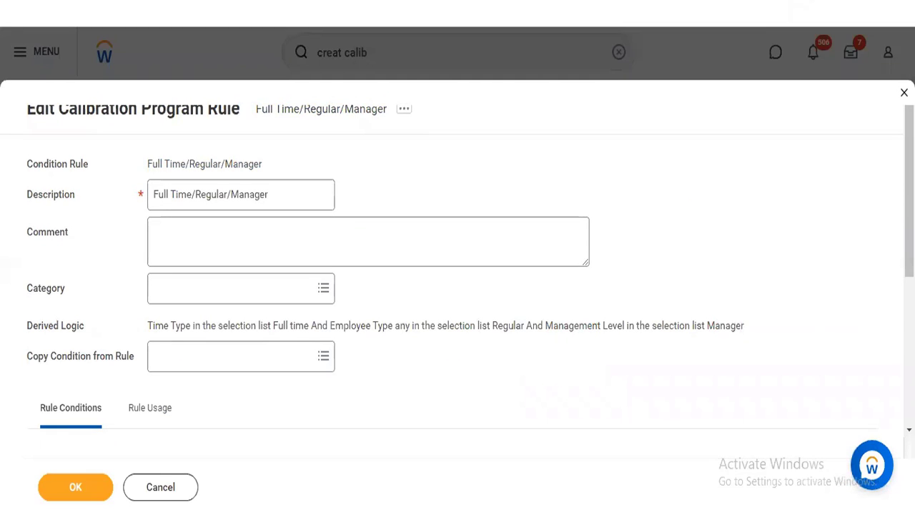
pyautogui.scroll(-4, 458, 286)
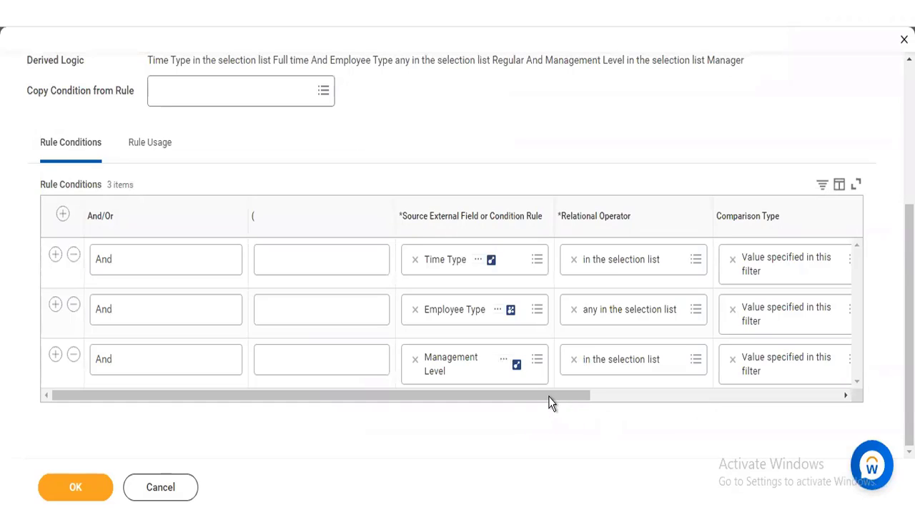
pyautogui.moveTo(548, 396); pyautogui.dragTo(797, 393)
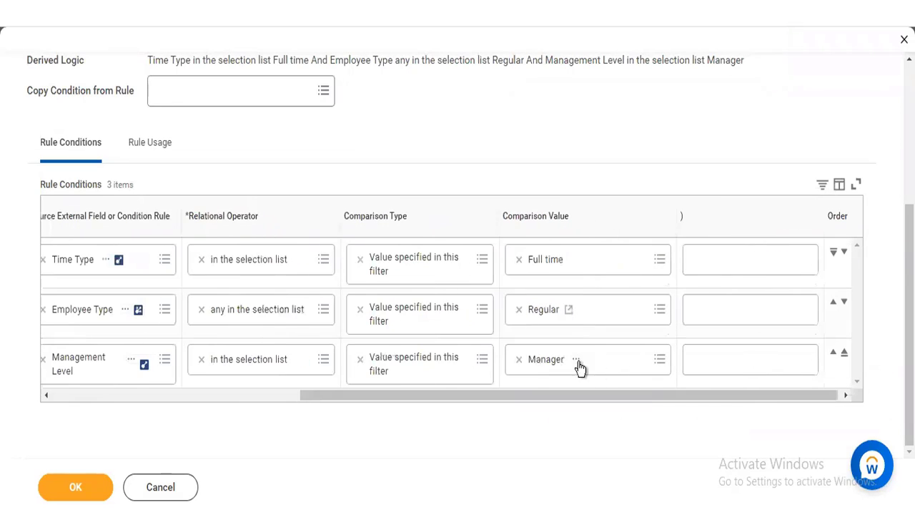
# Remove Manager from the Management Level condition's comparison value and search for CEO management levels
pyautogui.click(520, 360)
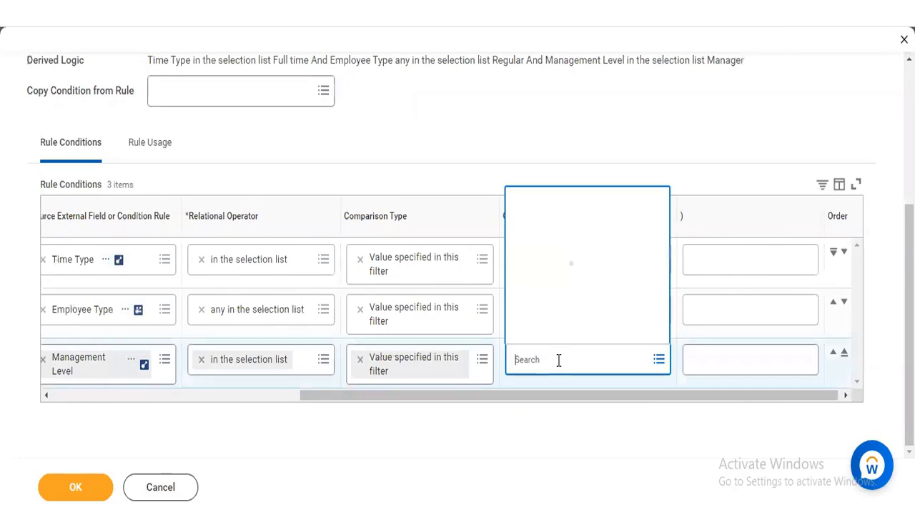
pyautogui.write('CEO')
pyautogui.press('Return')
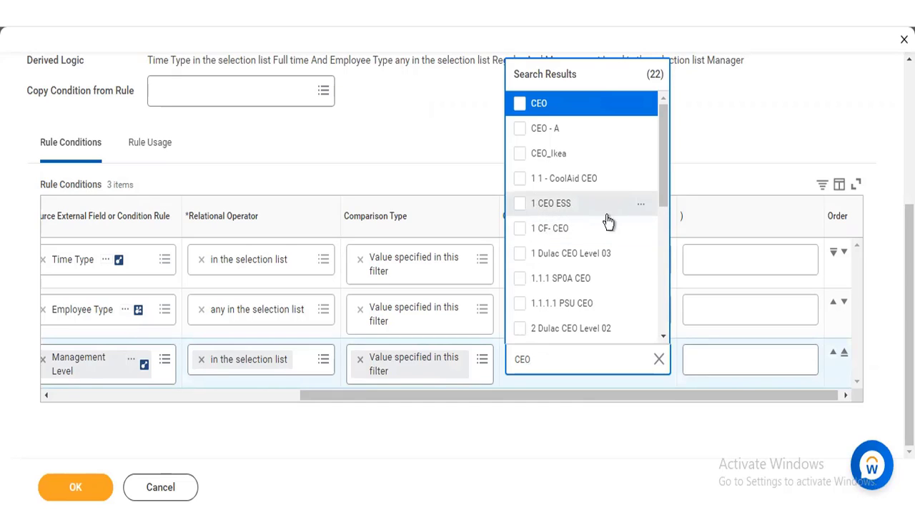
pyautogui.moveTo(665, 154); pyautogui.dragTo(665, 193)
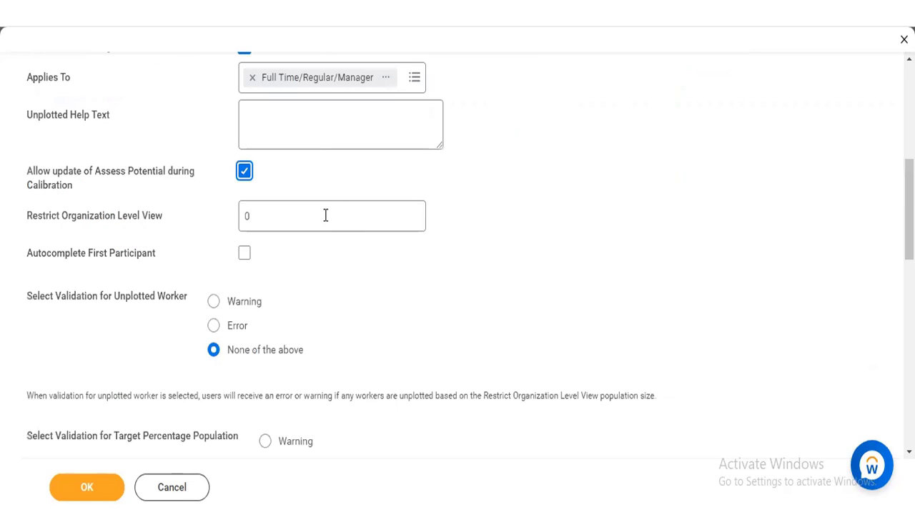
# Return to the calibration program, leave Restrict Organization Level View at 0, and enable Autocomplete First Participant
pyautogui.click(326, 215)
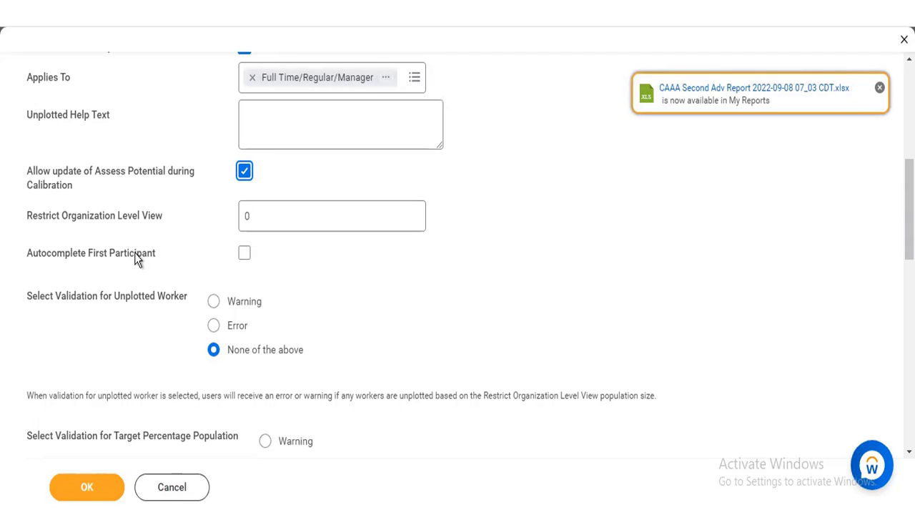
pyautogui.click(244, 253)
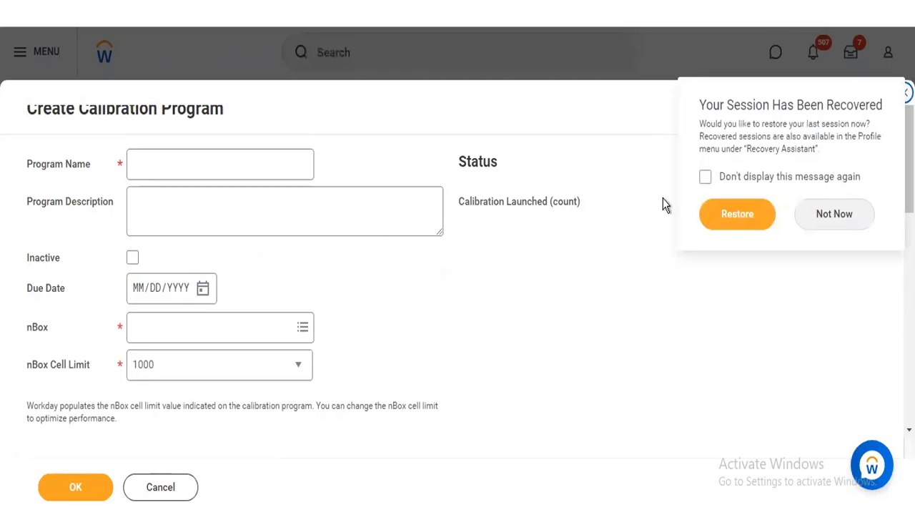
# Dismiss the session recovery prompt and review the blank calibration program's settings through the validation options and value mapping section
pyautogui.click(844, 217)
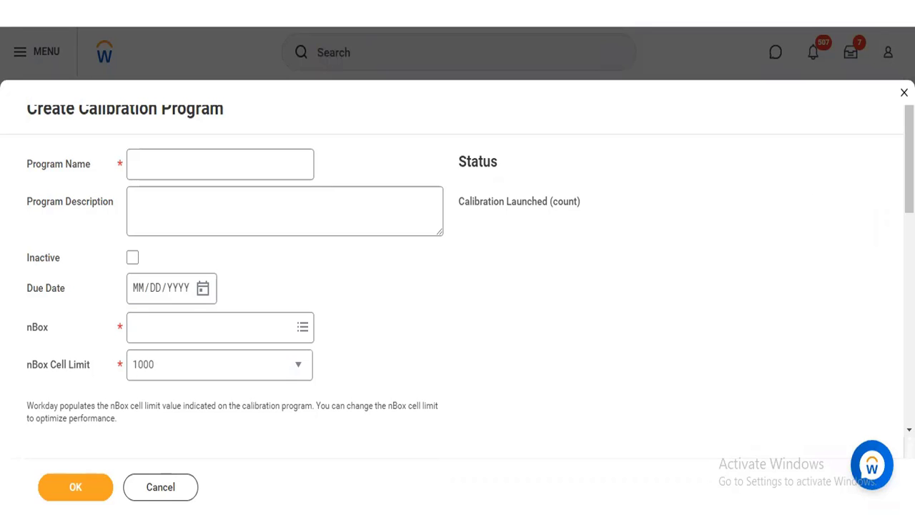
pyautogui.scroll(-3, 458, 286)
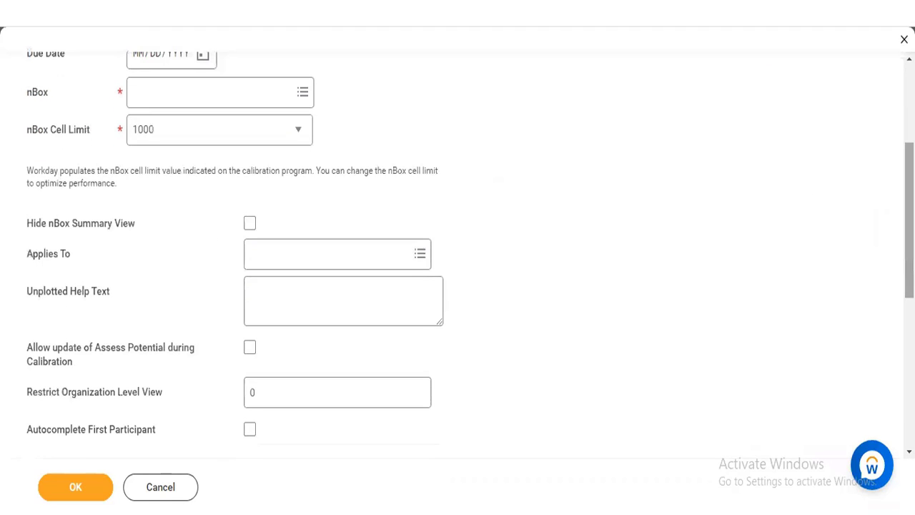
pyautogui.scroll(-1, 458, 286)
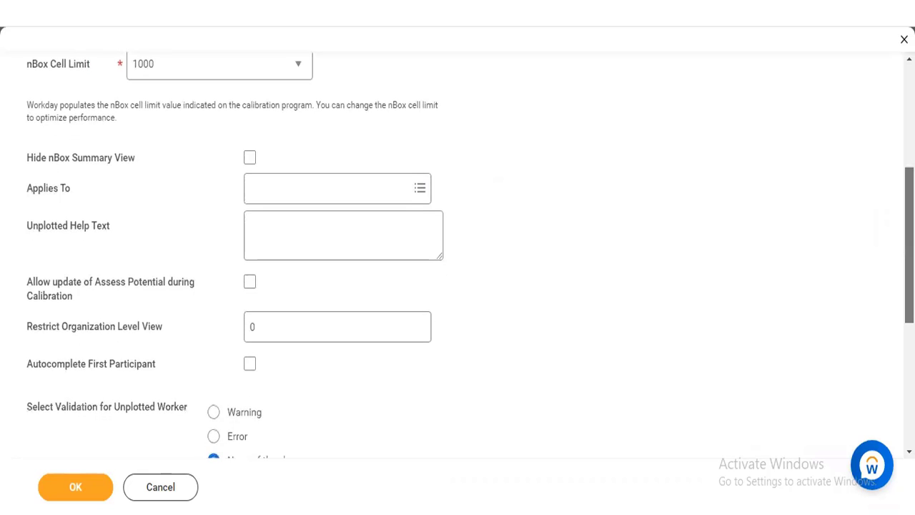
pyautogui.scroll(-1, 458, 286)
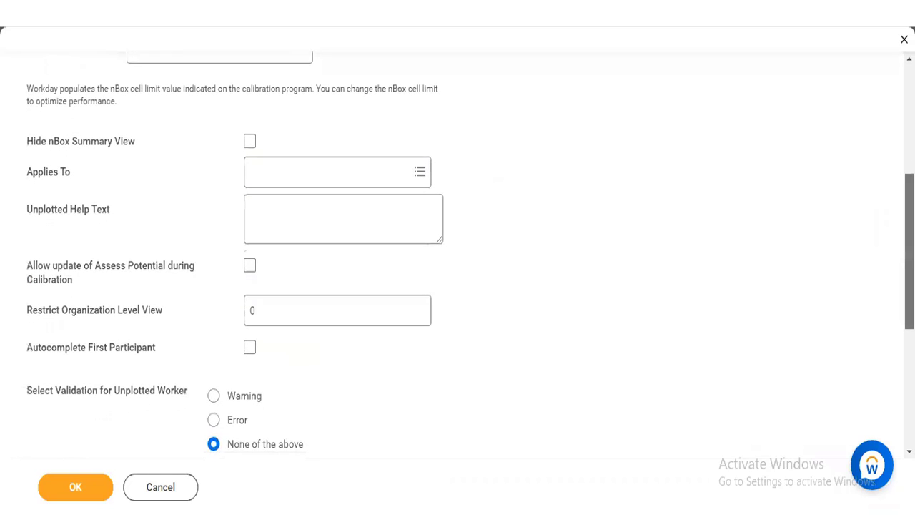
pyautogui.scroll(-1, 458, 286)
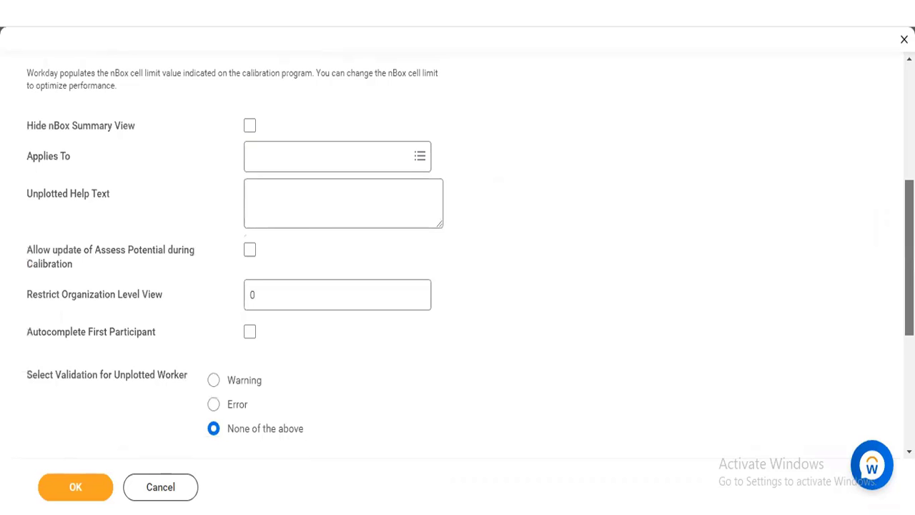
pyautogui.scroll(-1, 470, 254)
pyautogui.scroll(-4, 469, 252)
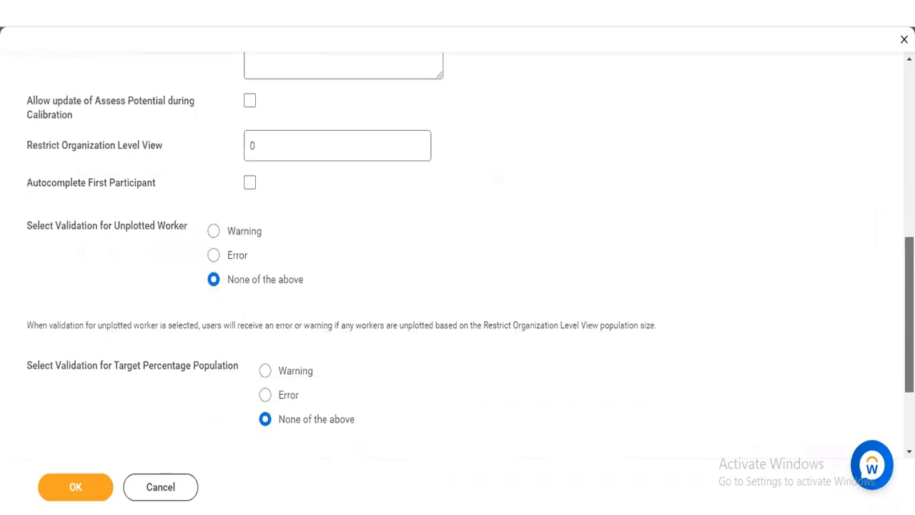
pyautogui.scroll(-2, 470, 252)
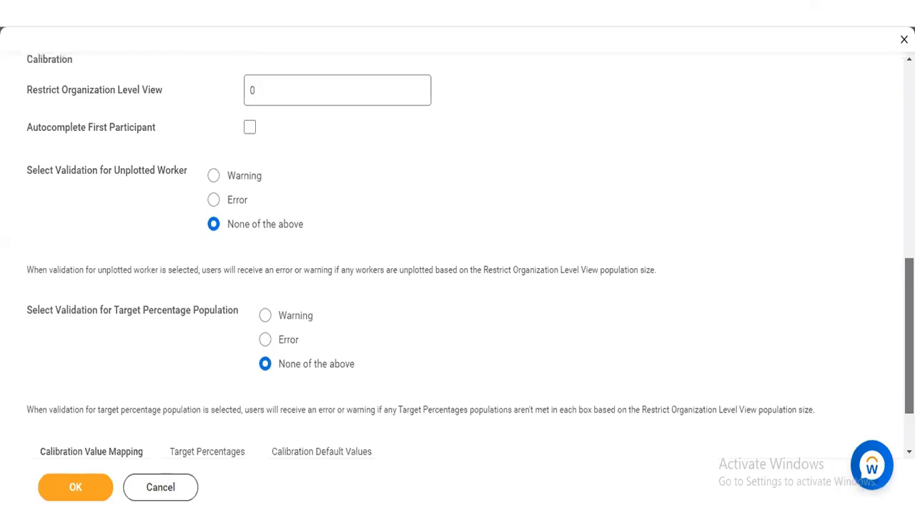
pyautogui.scroll(-1, 470, 252)
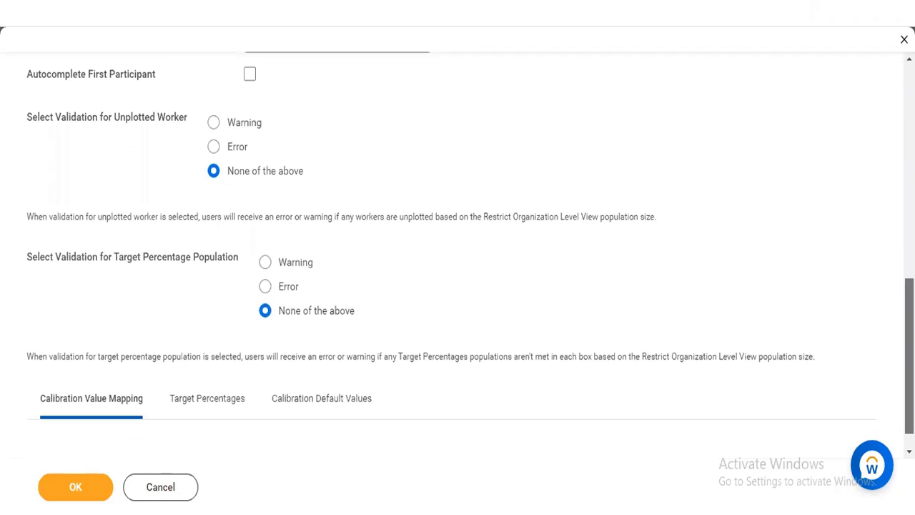
# Review the Restrict Organization Level View field and keep None of the above for the target percentage population validation
pyautogui.scroll(3, 480, 313)
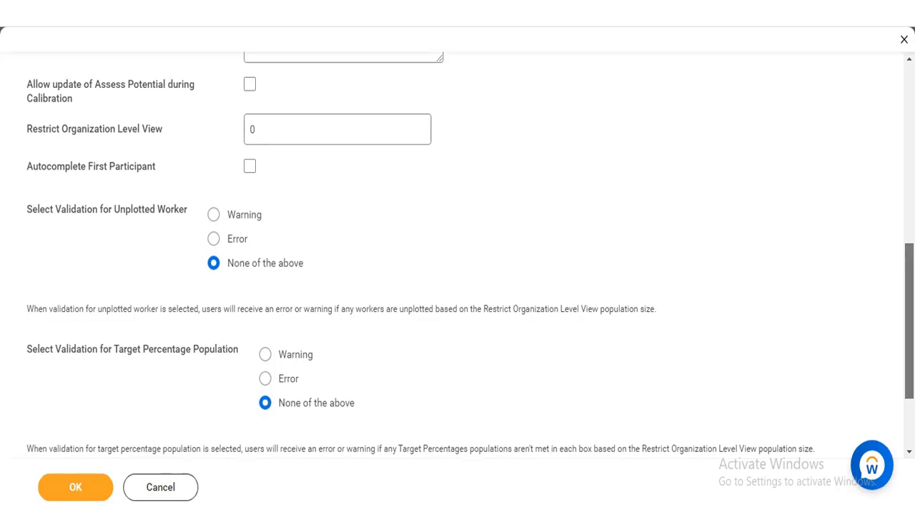
pyautogui.scroll(3, 458, 258)
pyautogui.scroll(1, 562, 279)
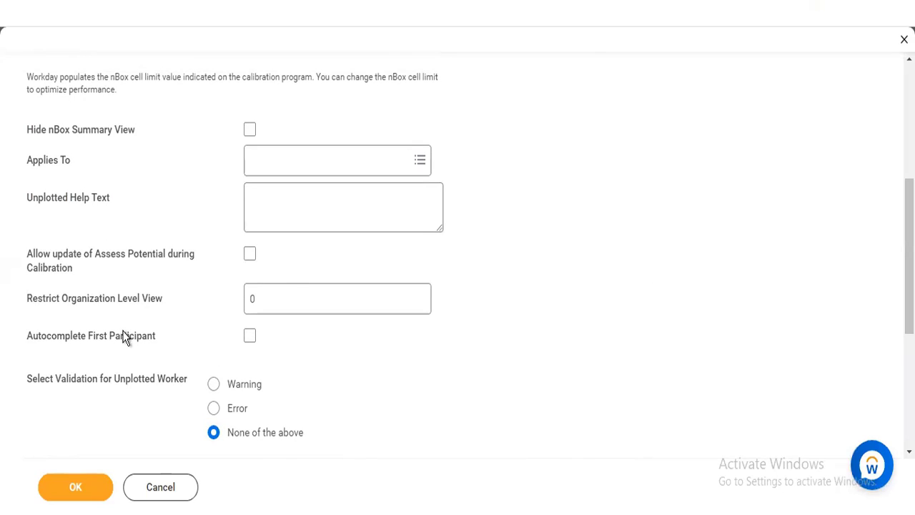
pyautogui.click(278, 302)
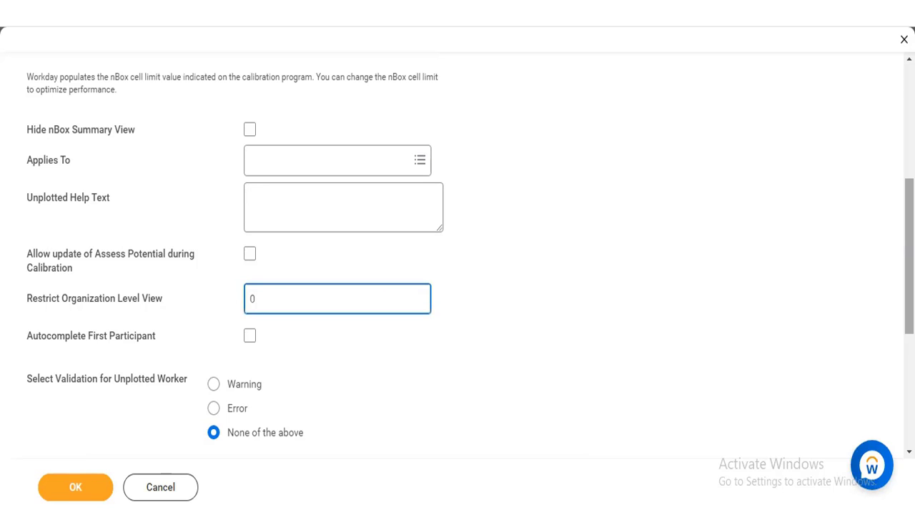
pyautogui.scroll(-3, 458, 251)
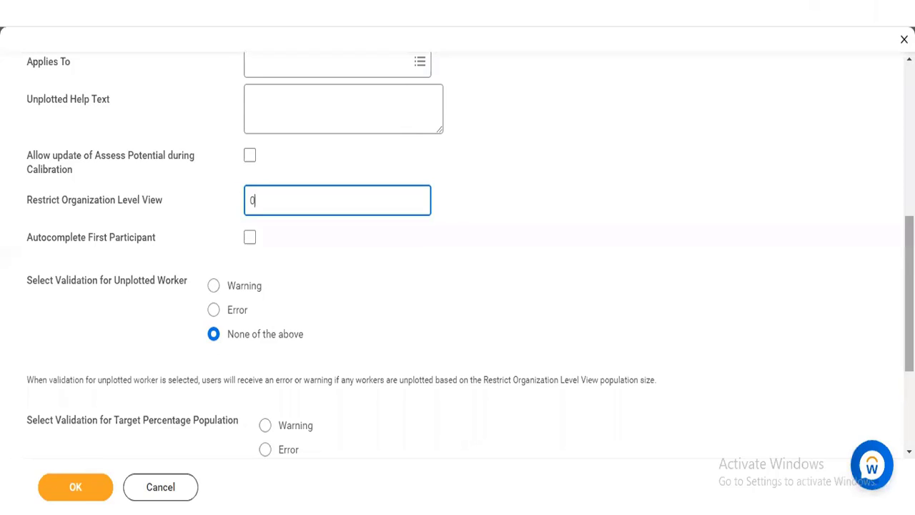
pyautogui.scroll(-2, 457, 263)
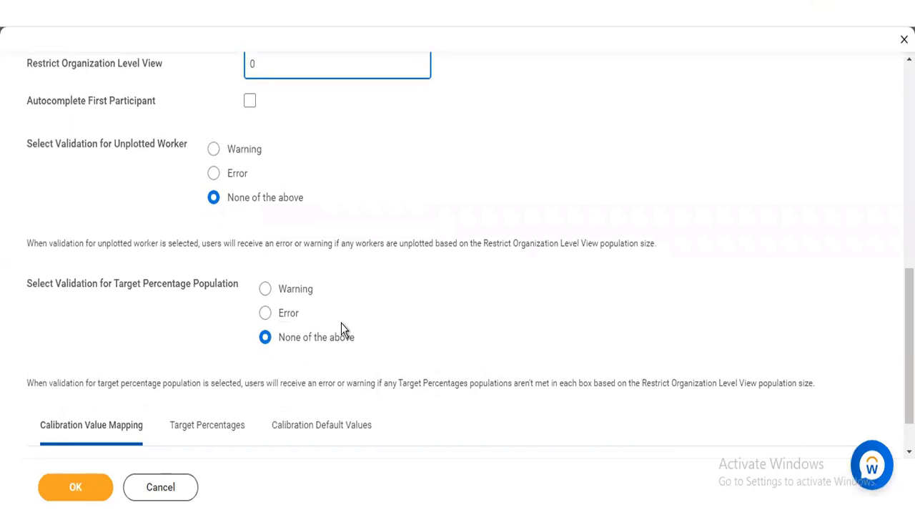
pyautogui.click(289, 339)
pyautogui.scroll(-1, 470, 248)
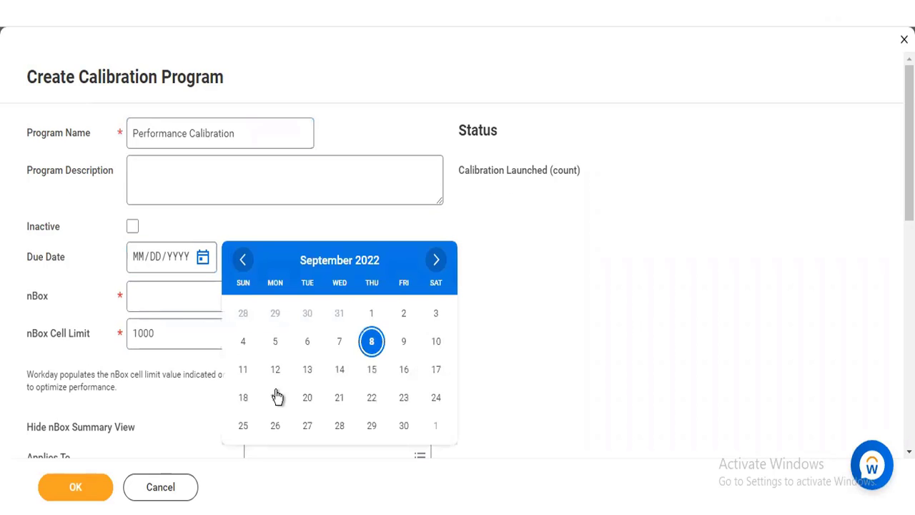
# Fill in the program's due date as 09/19/2022, nBox as Performance Calibration, and Applies To as Full Time/Regular/Manager
pyautogui.click(182, 304)
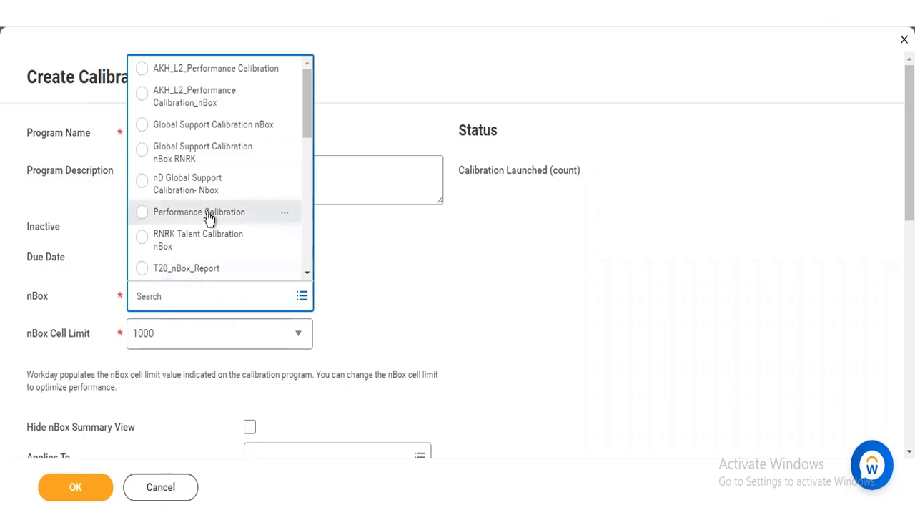
pyautogui.click(209, 214)
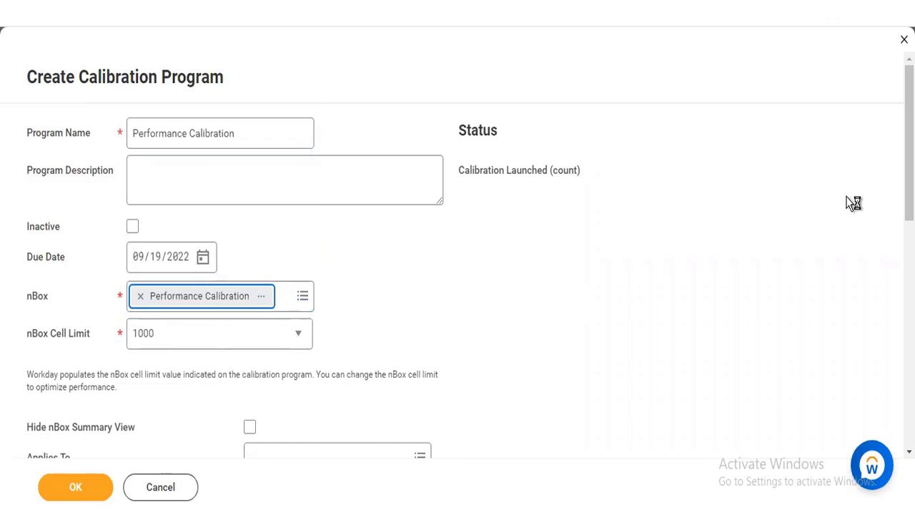
pyautogui.scroll(-2, 457, 251)
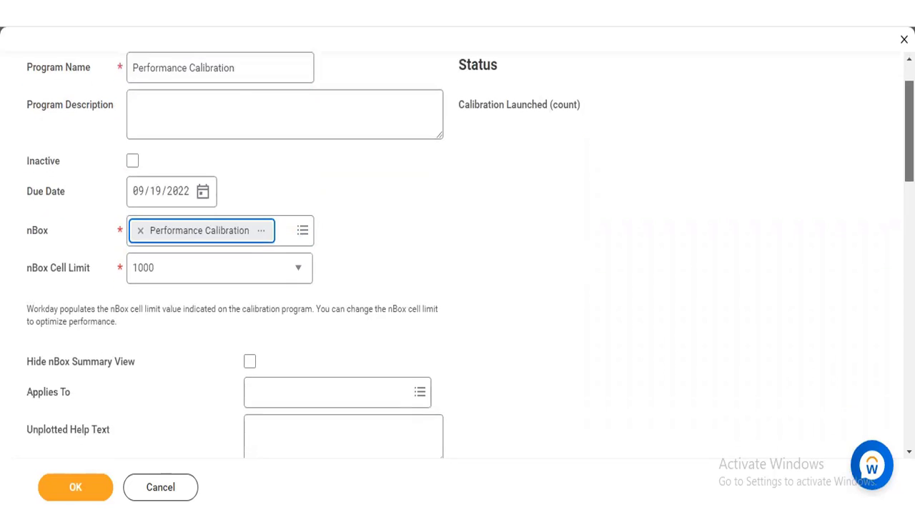
pyautogui.scroll(-1, 478, 216)
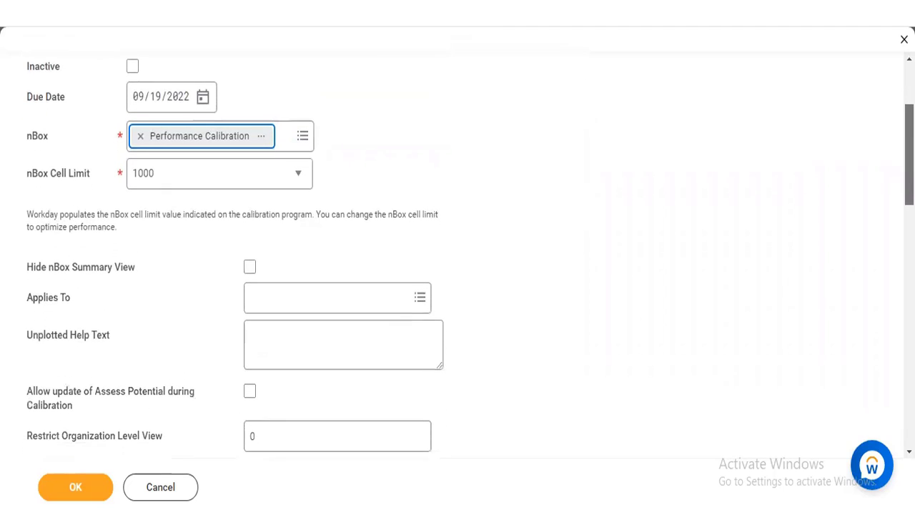
pyautogui.click(319, 299)
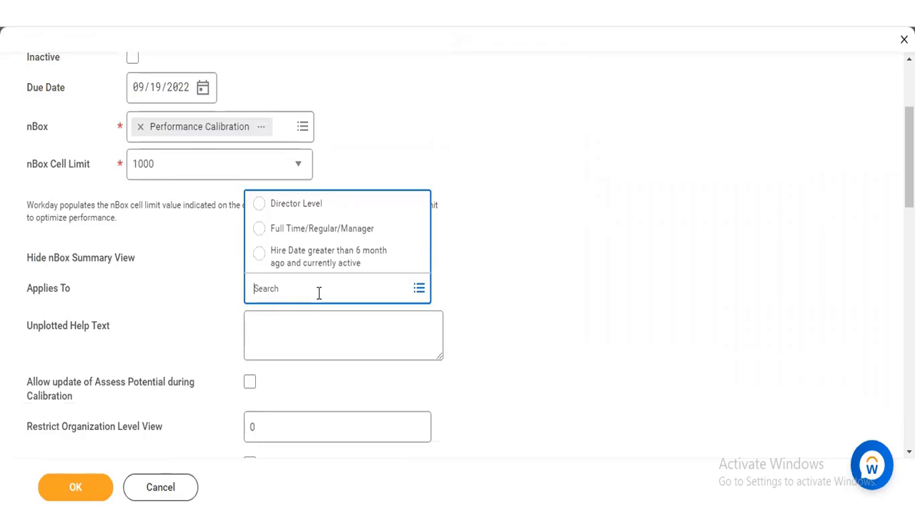
pyautogui.click(320, 236)
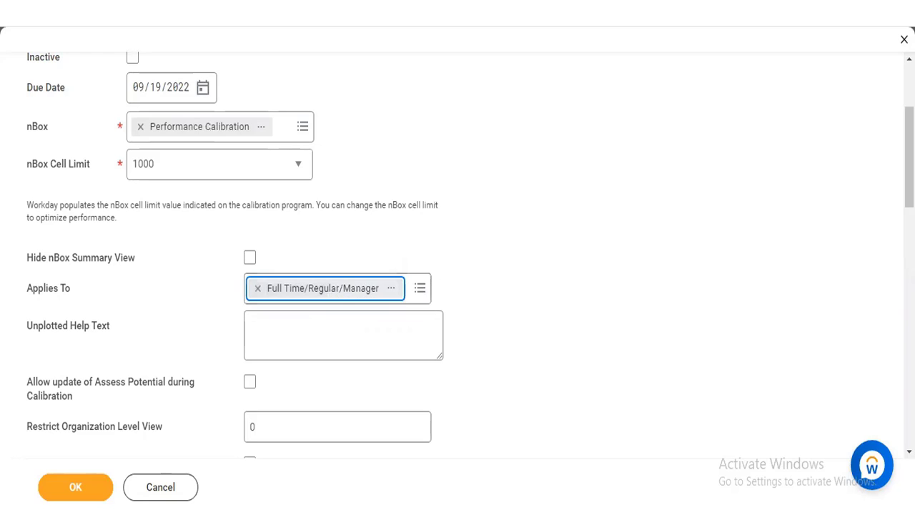
# Examine the program's Applies To, Assess Potential update, Restrict Organization Level View, Autocomplete First Participant and unplotted worker validation settings
pyautogui.scroll(-2, 470, 247)
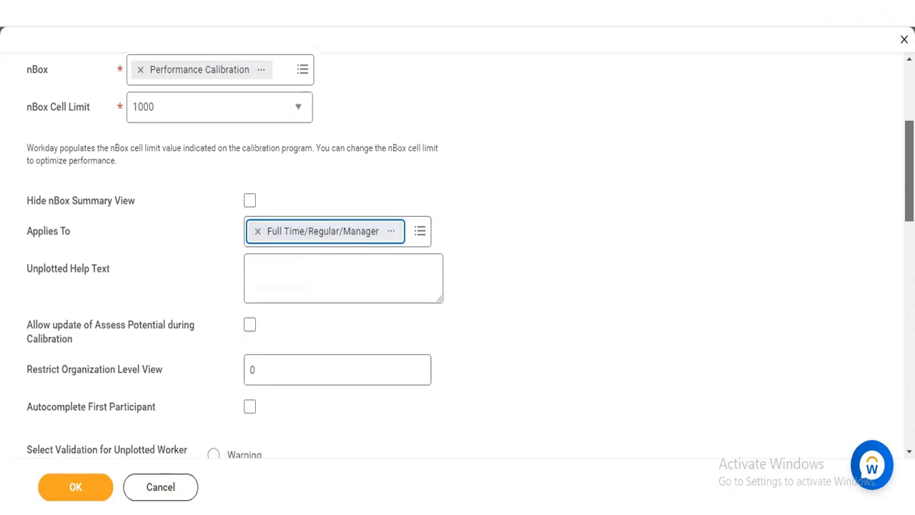
pyautogui.scroll(-2, 470, 247)
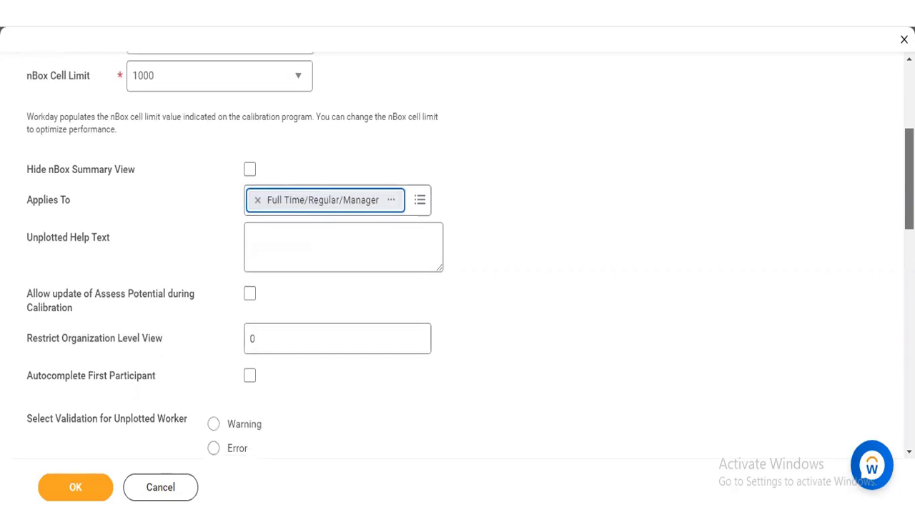
pyautogui.scroll(-1, 470, 248)
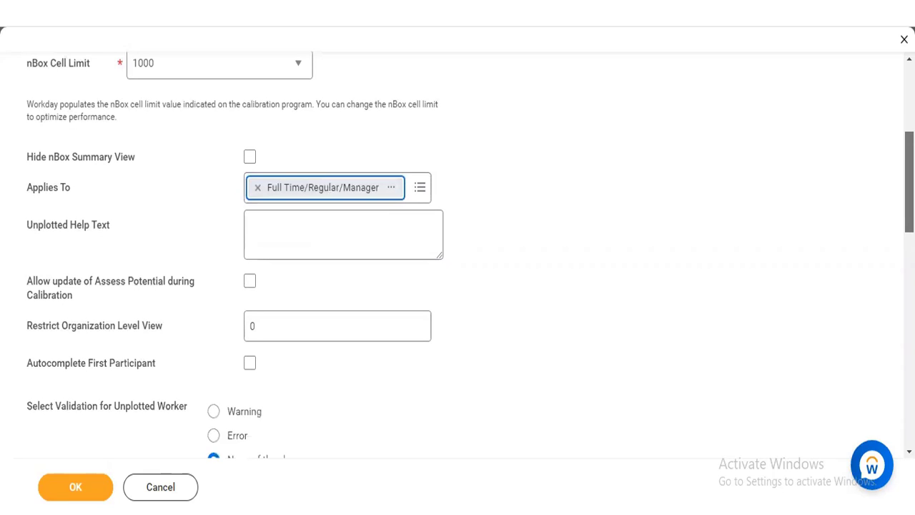
pyautogui.scroll(-3, 470, 247)
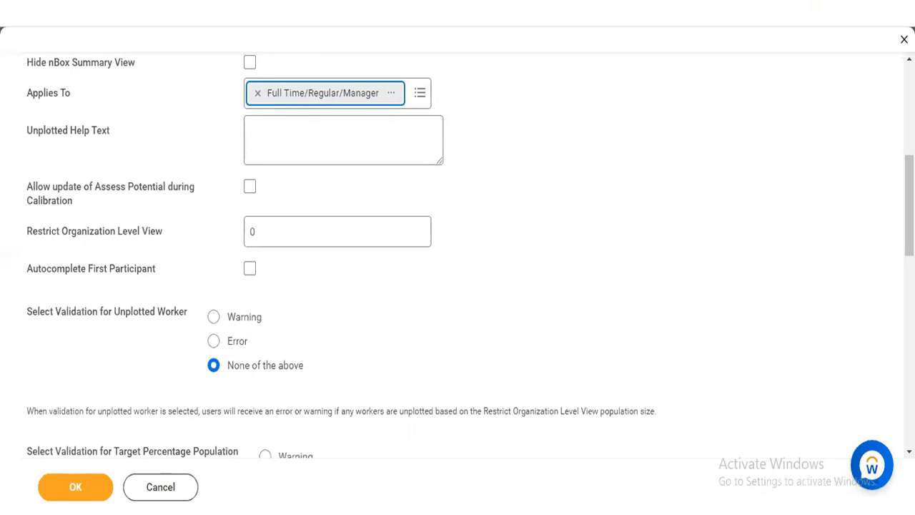
pyautogui.scroll(-1, 470, 257)
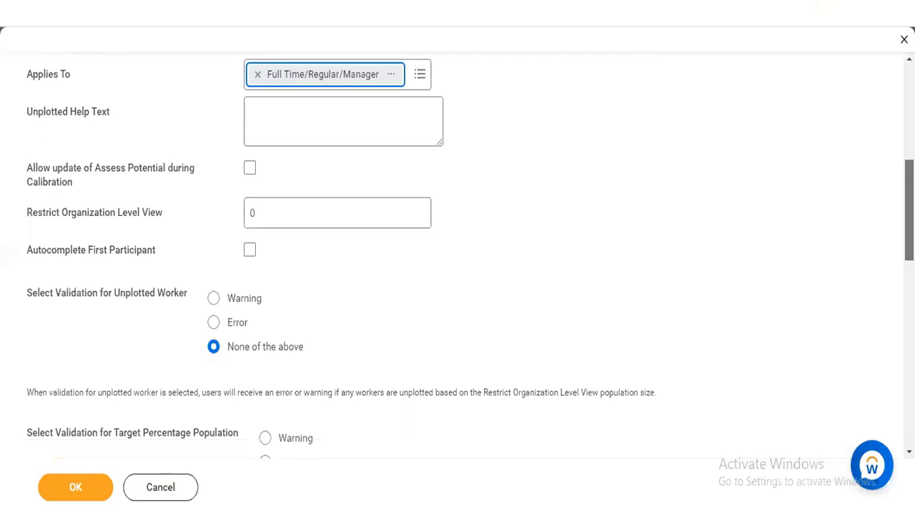
pyautogui.moveTo(910, 212); pyautogui.dragTo(910, 181)
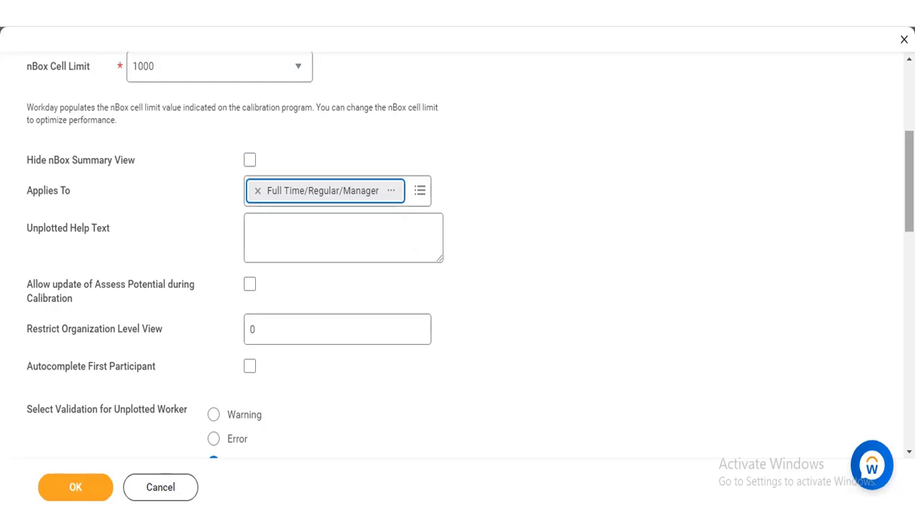
pyautogui.moveTo(910, 191); pyautogui.dragTo(909, 173)
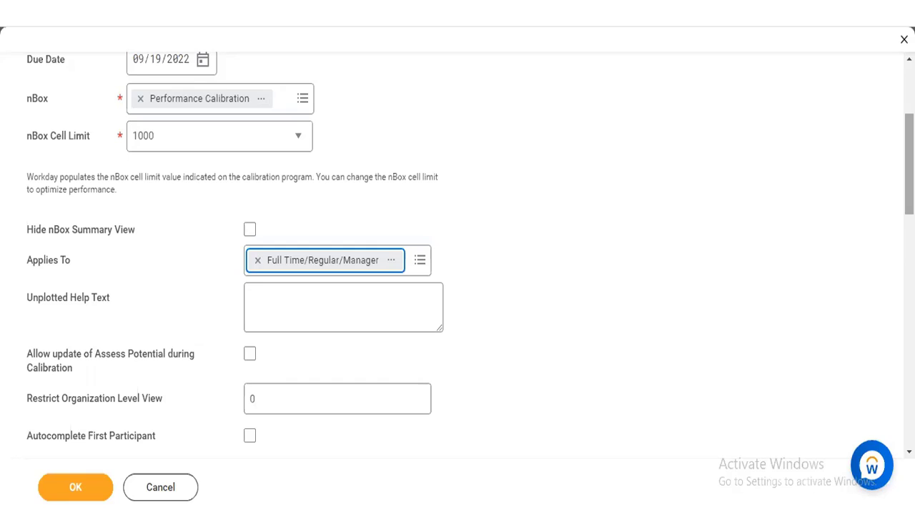
pyautogui.scroll(-1, 458, 263)
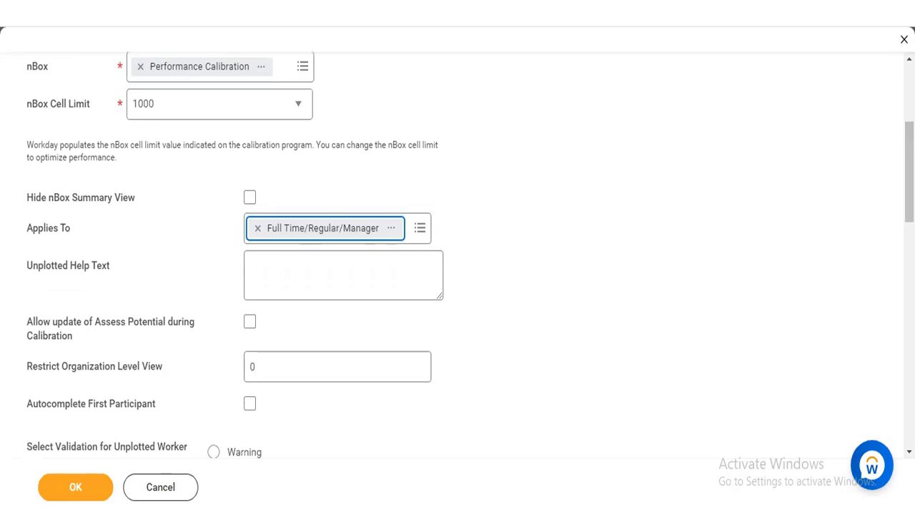
pyautogui.scroll(-5, 457, 263)
pyautogui.scroll(5, 457, 263)
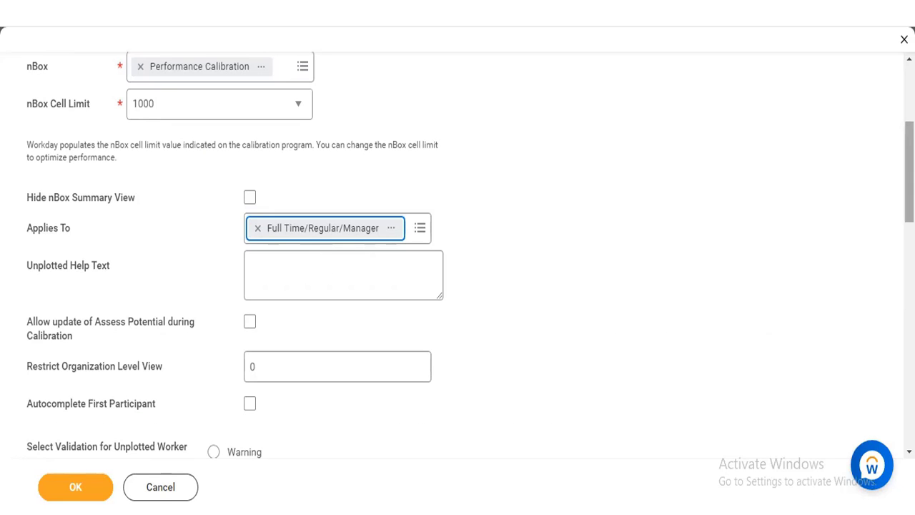
# Examine the target percentage validation choices and the row labels, starting values and mapped values under Calibration Value Mapping
pyautogui.scroll(-5, 457, 263)
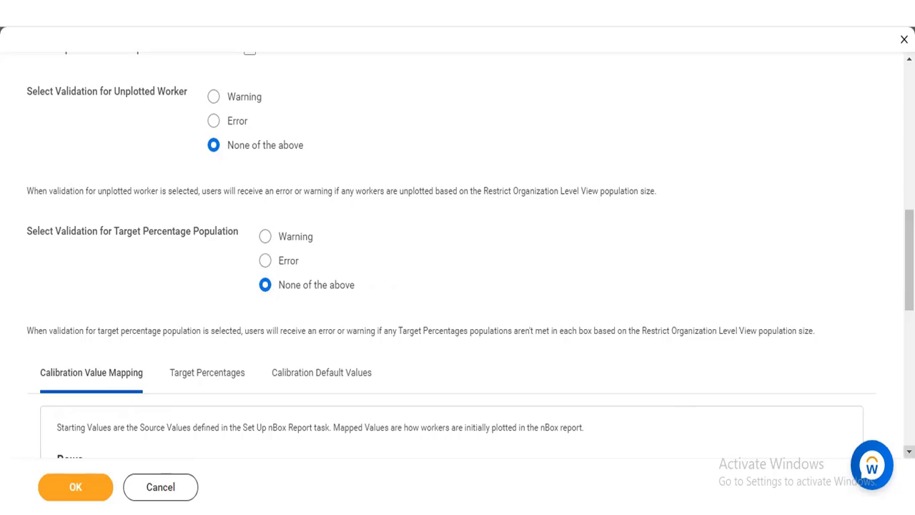
pyautogui.scroll(-2, 457, 272)
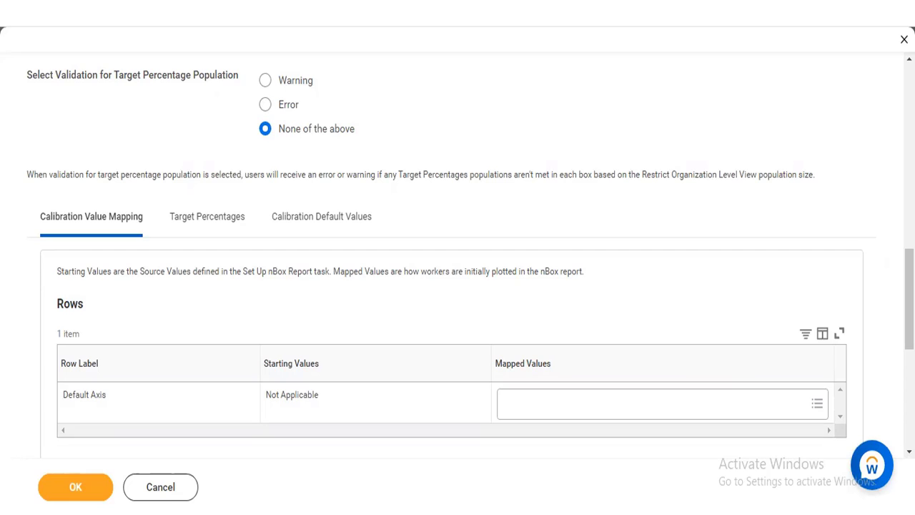
pyautogui.scroll(-1, 458, 286)
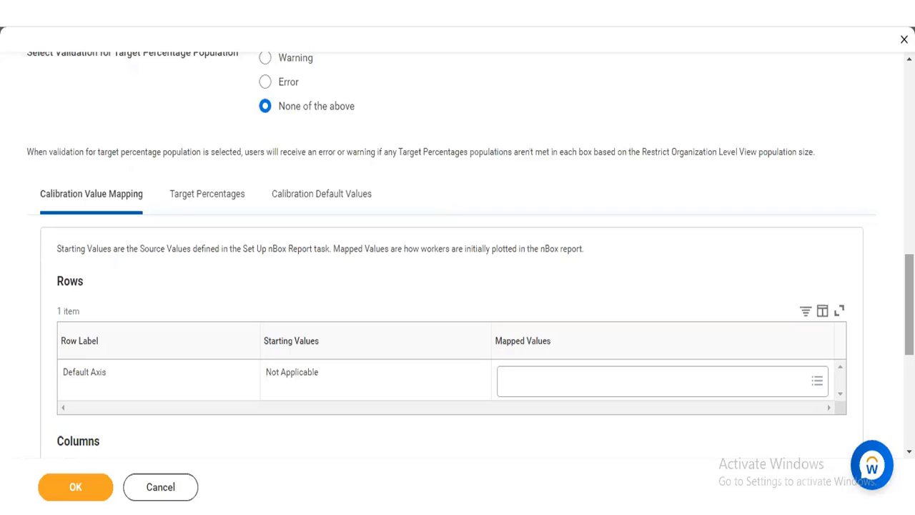
pyautogui.moveTo(909, 304)
pyautogui.mouseDown()
pyautogui.moveTo(910, 392)
pyautogui.moveTo(909, 305)
pyautogui.mouseUp()
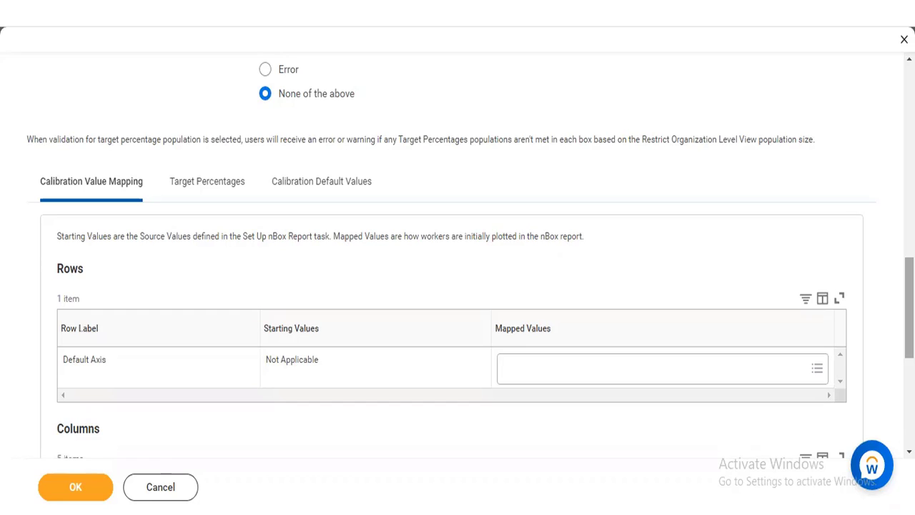
pyautogui.scroll(3, 458, 286)
pyautogui.scroll(-2, 458, 286)
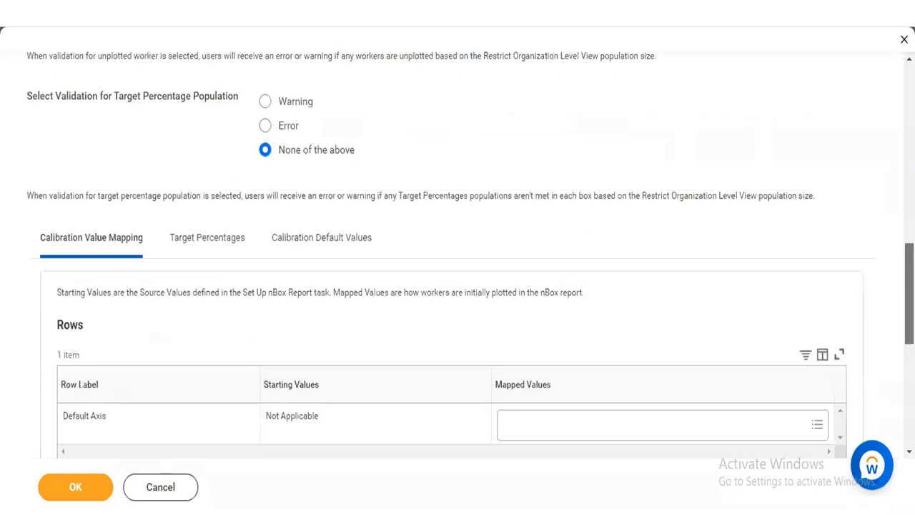
pyautogui.scroll(-1, 458, 286)
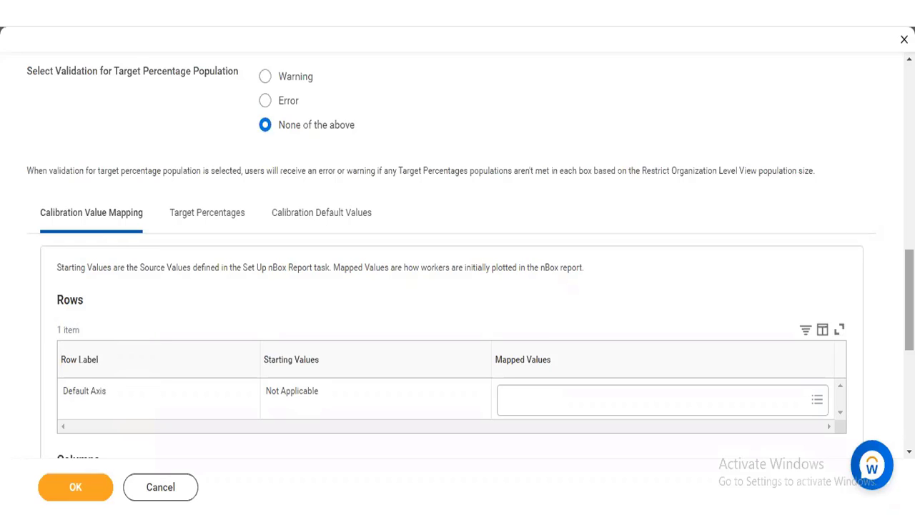
# View the Performance Calibration nBox report in a new tab and examine its row grouping, column grouping and nBox display settings
pyautogui.scroll(10, 458, 286)
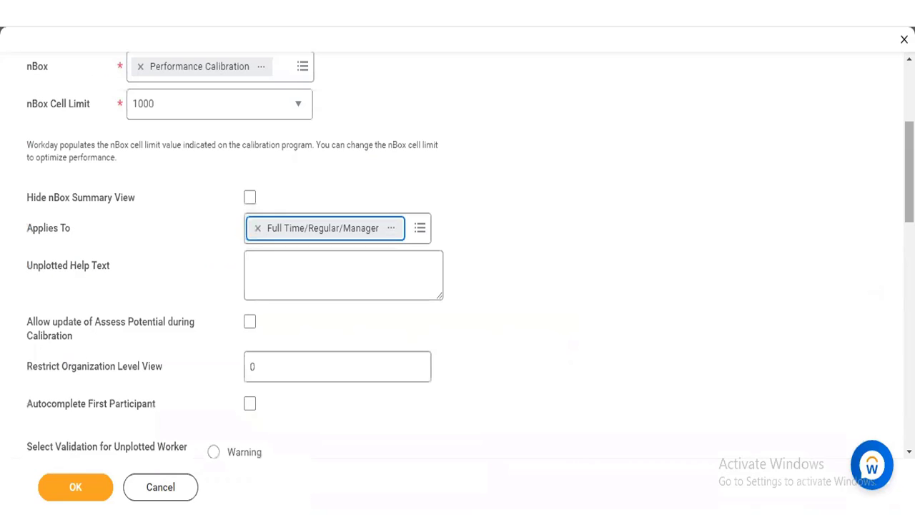
pyautogui.rightClick(169, 70)
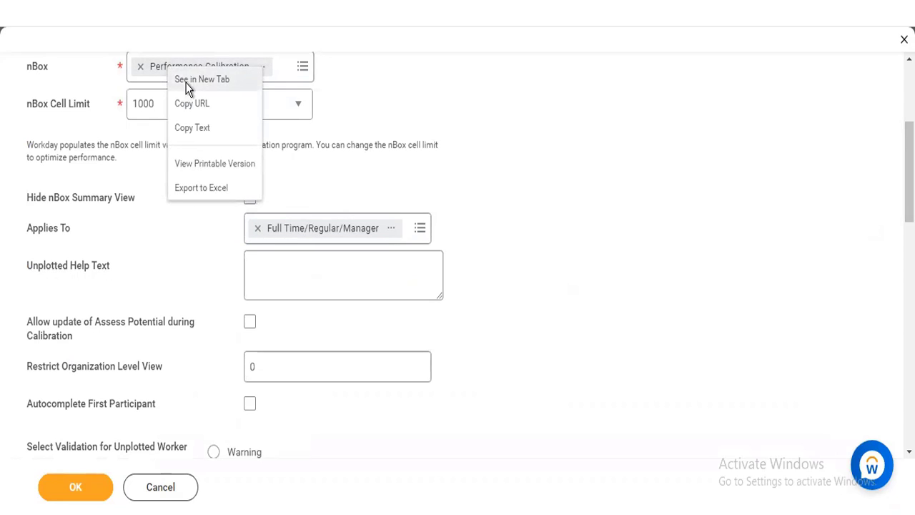
pyautogui.click(193, 80)
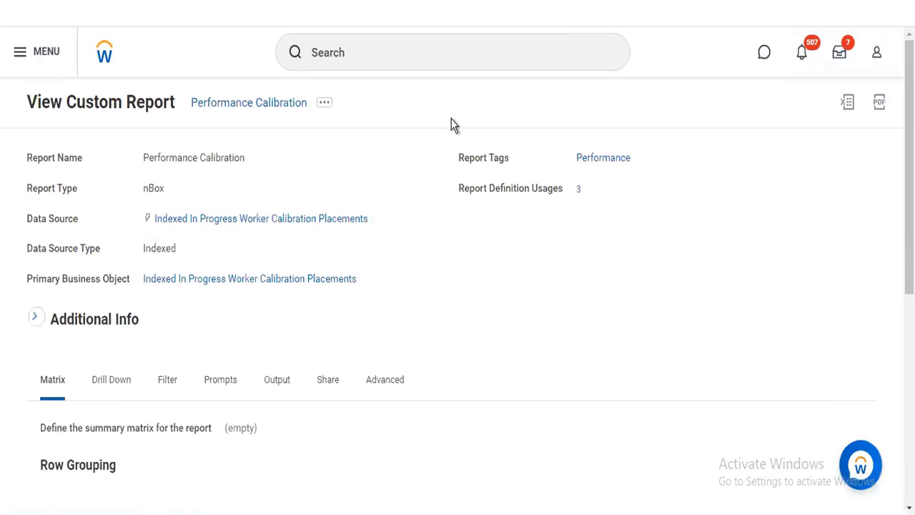
pyautogui.scroll(-6, 455, 125)
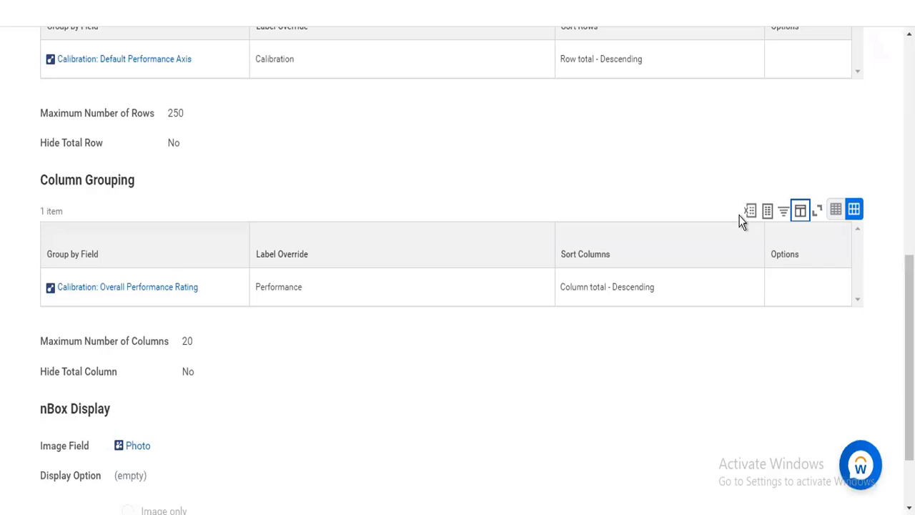
pyautogui.moveTo(909, 329); pyautogui.dragTo(910, 259)
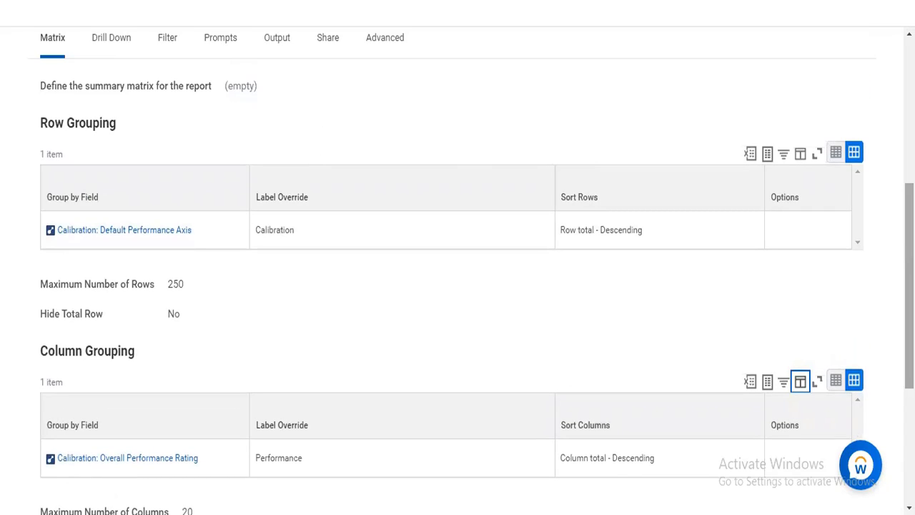
pyautogui.moveTo(910, 286); pyautogui.dragTo(909, 255)
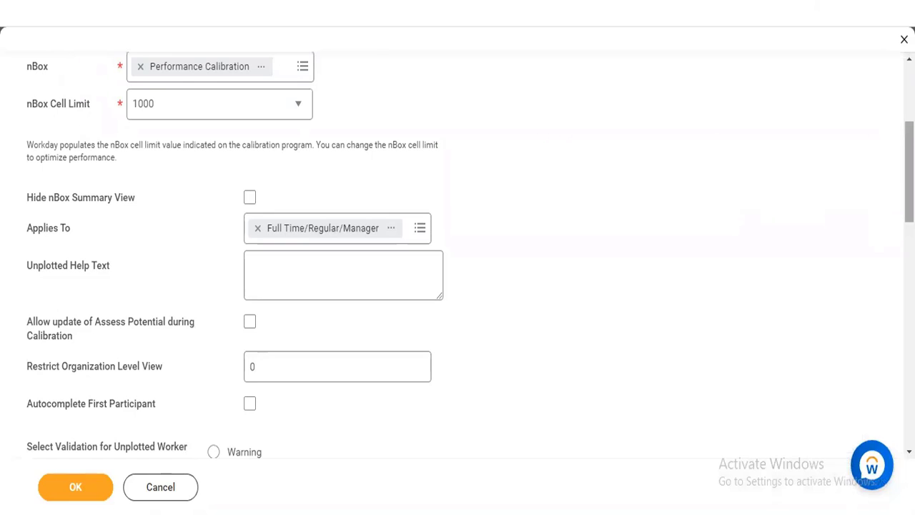
# Go back to the calibration program and examine the mapped value choices for Default Axis and the Unsatisfactory column under Calibration Value Mapping
pyautogui.scroll(-6, 457, 258)
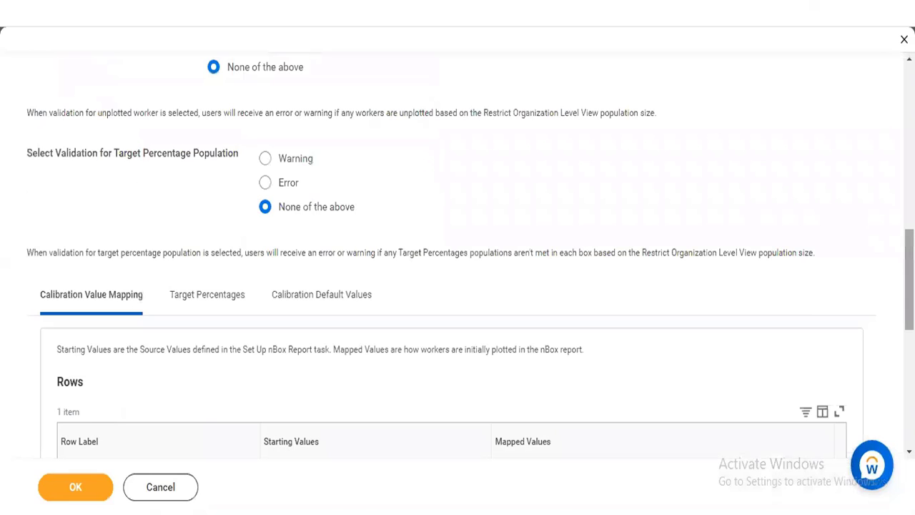
pyautogui.scroll(-2, 458, 258)
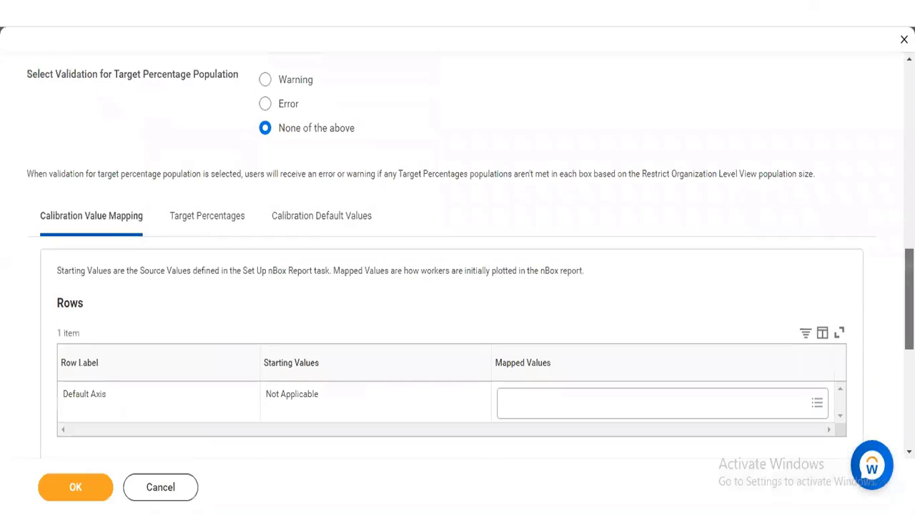
pyautogui.scroll(-1, 787, 279)
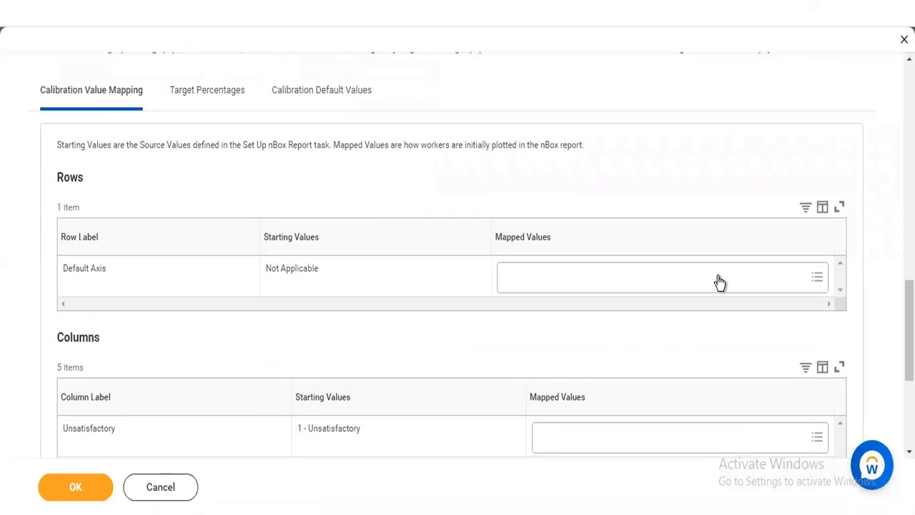
pyautogui.click(720, 282)
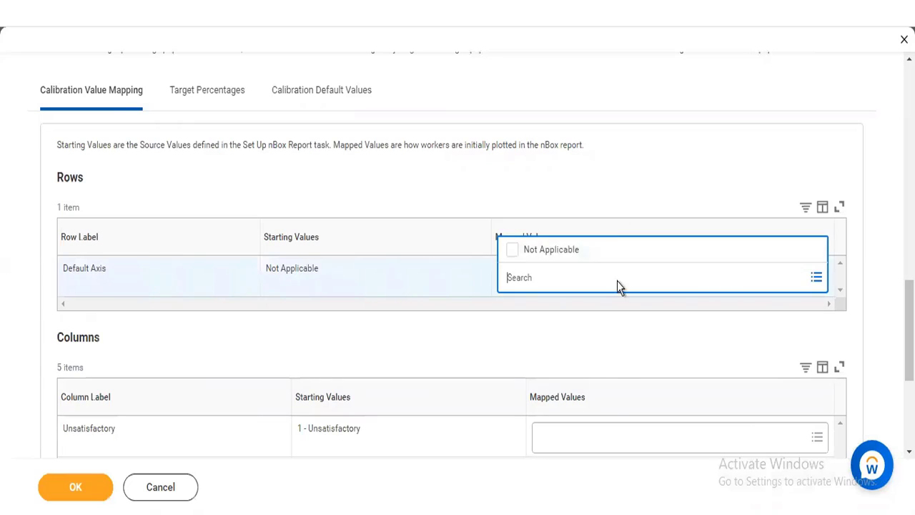
pyautogui.click(614, 433)
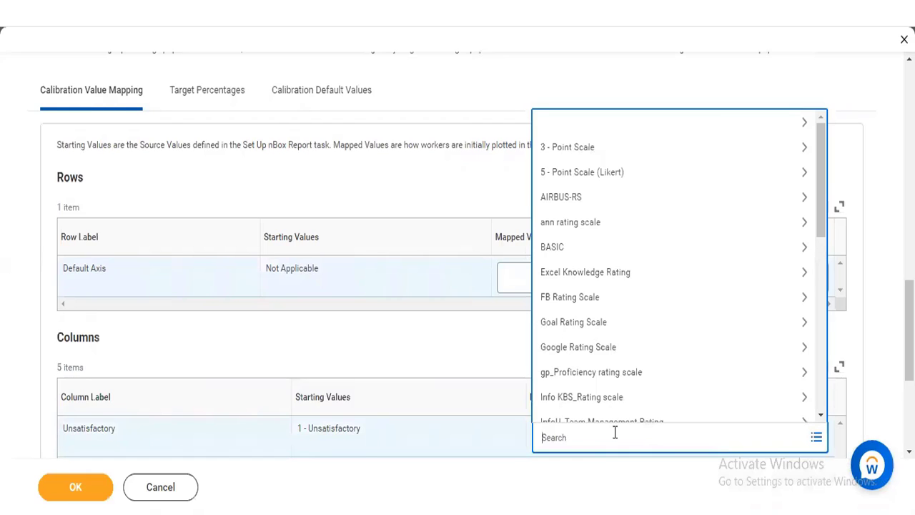
pyautogui.click(392, 339)
pyautogui.scroll(-4, 910, 329)
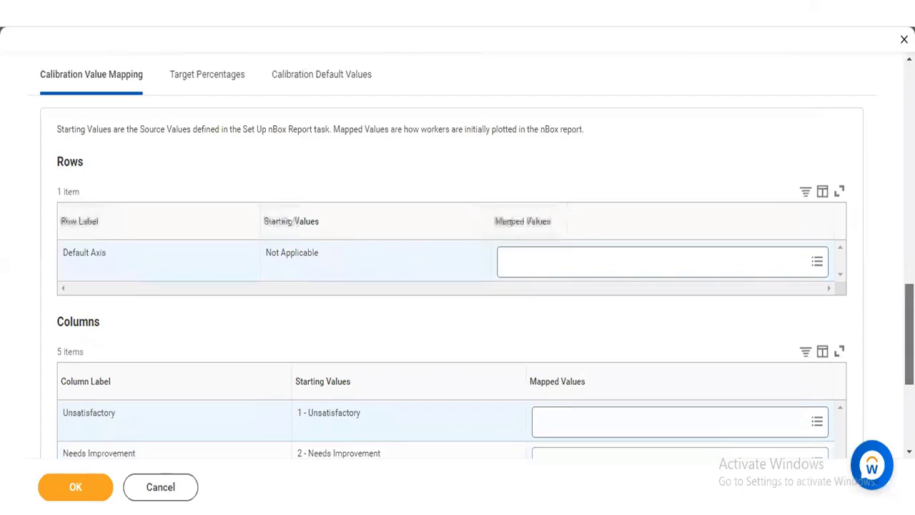
pyautogui.scroll(-2, 910, 328)
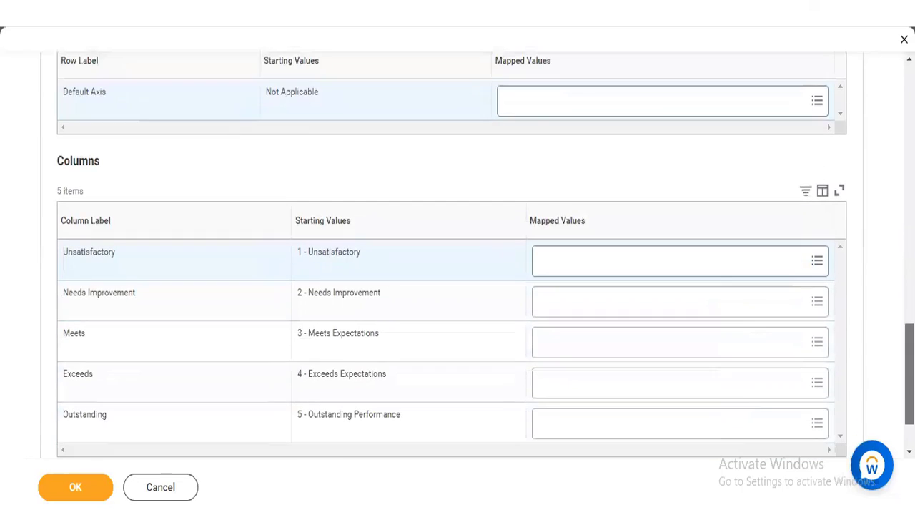
# Map the Unsatisfactory column to the value 1 - Unsatisfactory
pyautogui.click(759, 264)
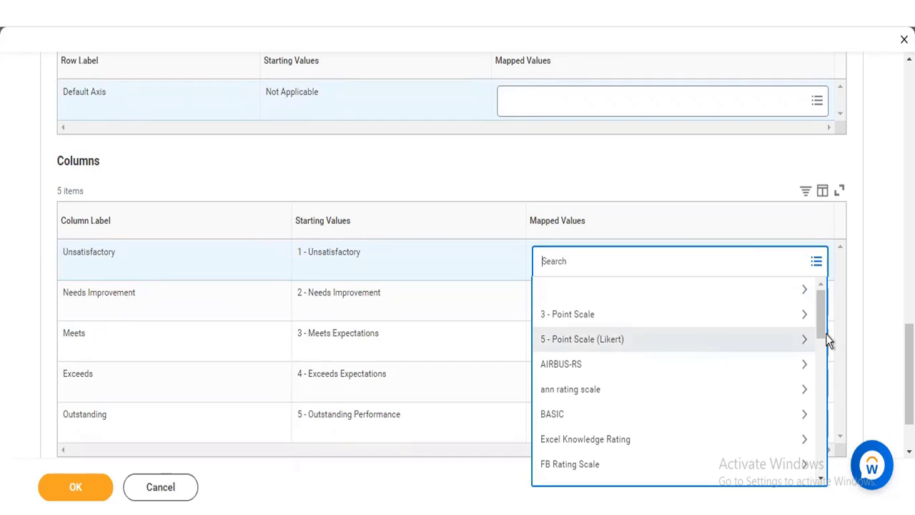
pyautogui.moveTo(826, 329); pyautogui.dragTo(826, 355)
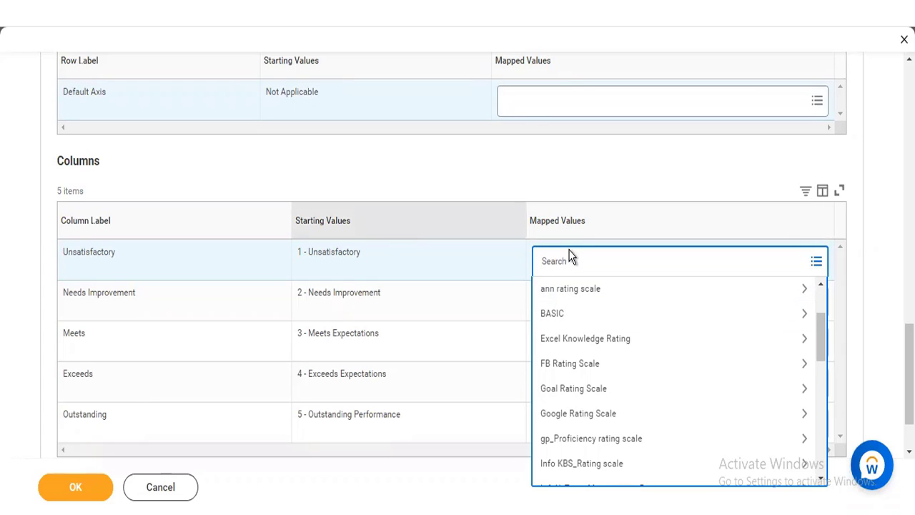
pyautogui.write('u')
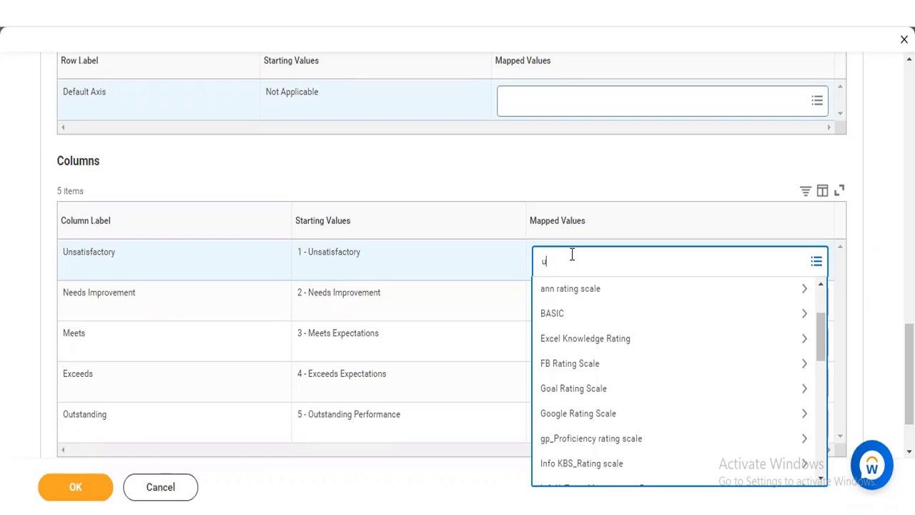
pyautogui.write('nsatisfa')
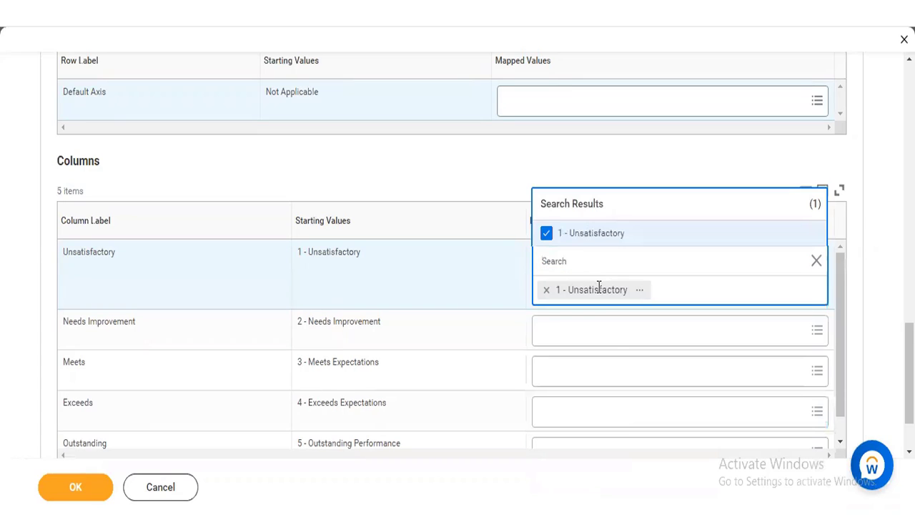
# Map the Needs Improvement column to the value 2 - Needs Improvement
pyautogui.click(601, 328)
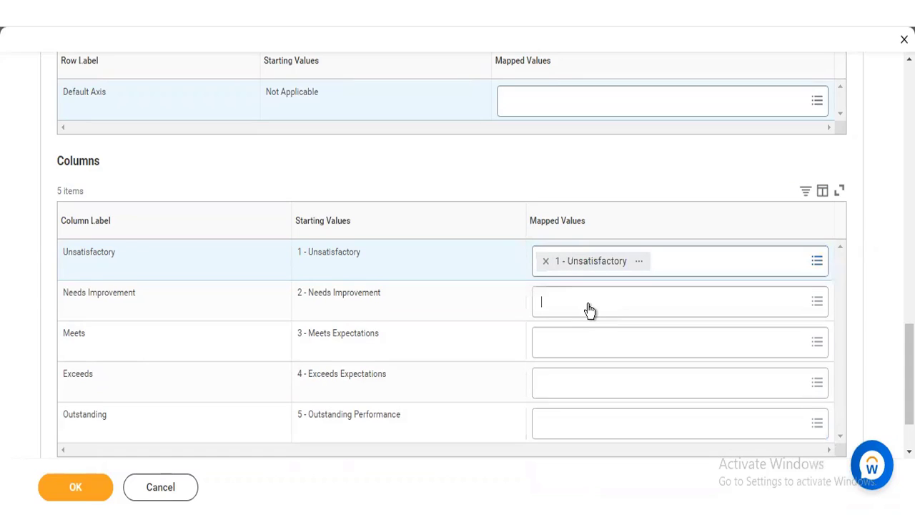
pyautogui.write('needs impr')
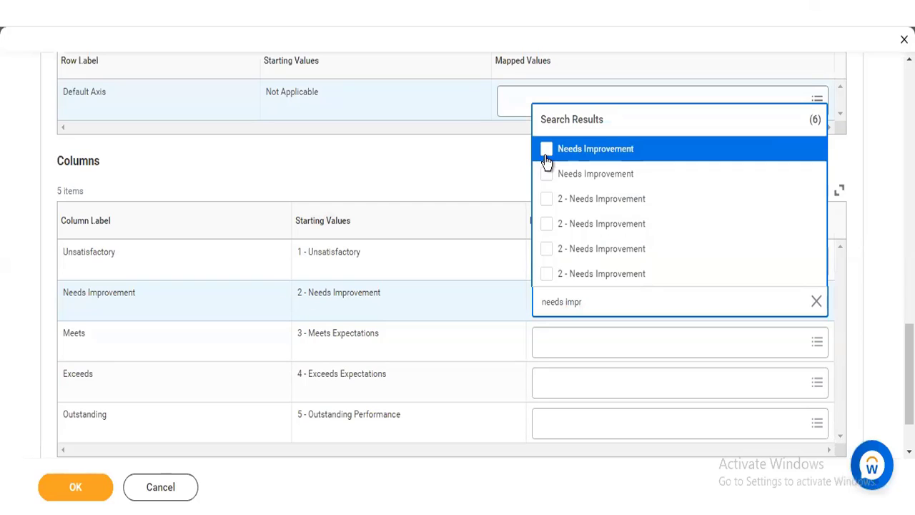
pyautogui.click(545, 201)
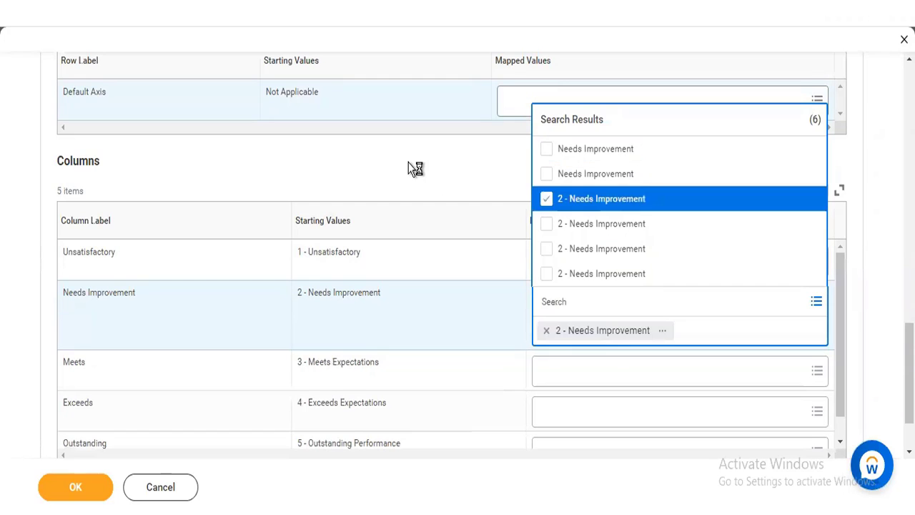
pyautogui.click(415, 168)
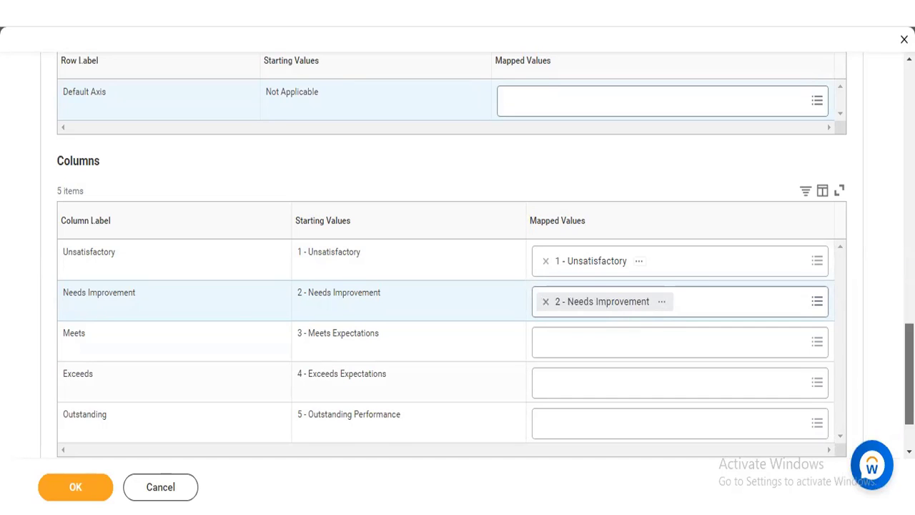
# Replace the Unsatisfactory column's mapped value with 1 - Underperformed from the 3 - Point Scale
pyautogui.scroll(3, 458, 286)
pyautogui.scroll(5, 458, 286)
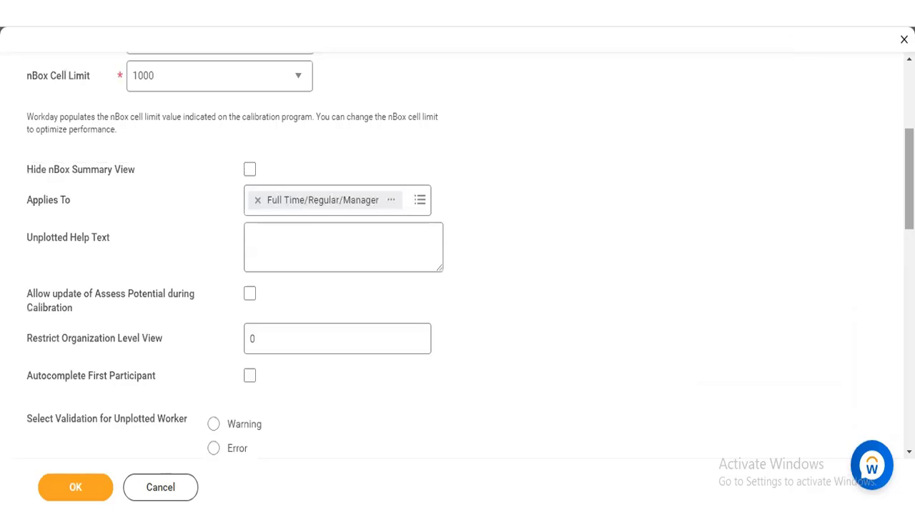
pyautogui.scroll(1, 458, 286)
pyautogui.scroll(4, 865, 201)
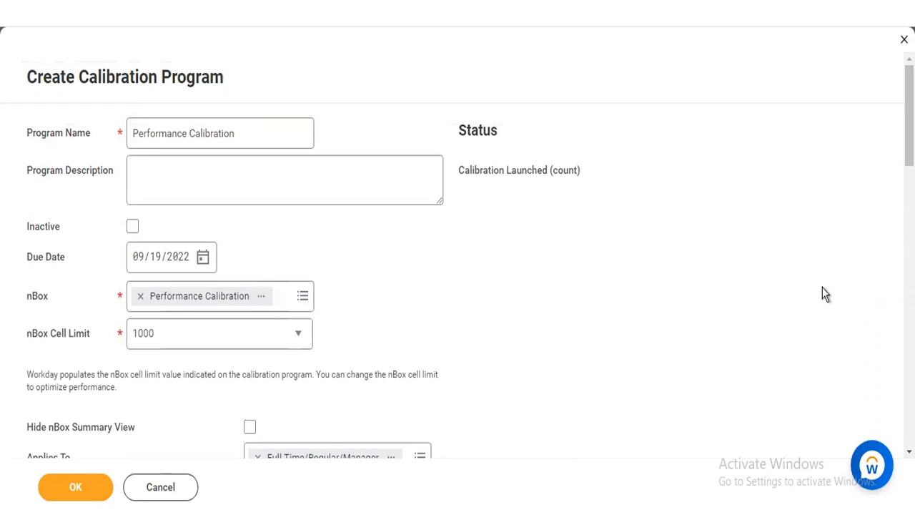
pyautogui.scroll(-12, 457, 258)
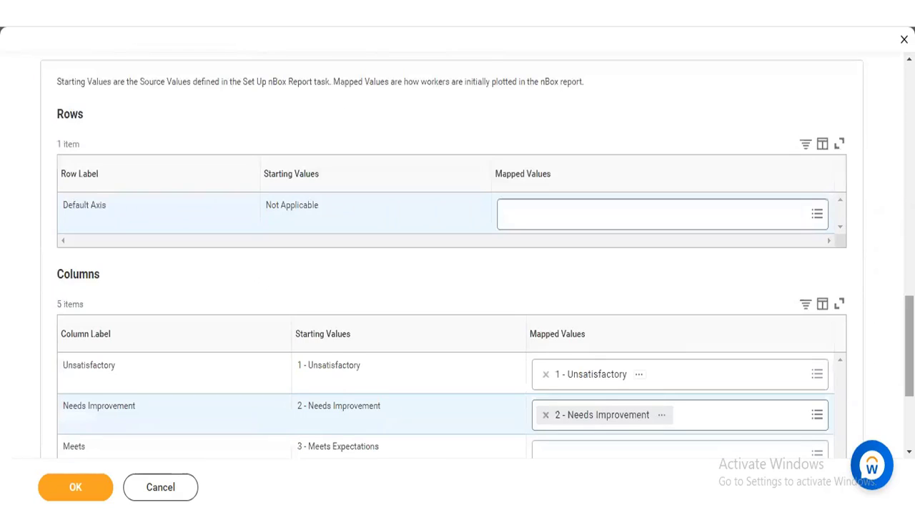
pyautogui.scroll(-2, 243, 303)
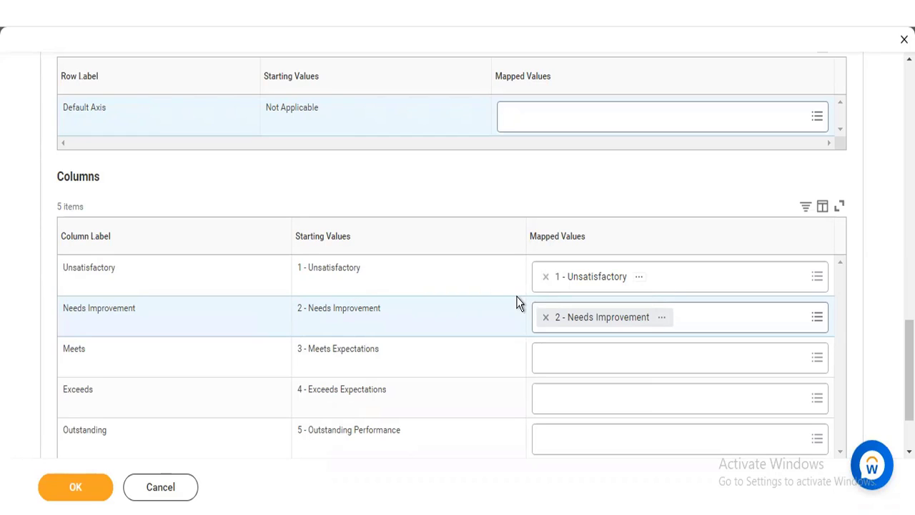
pyautogui.click(546, 278)
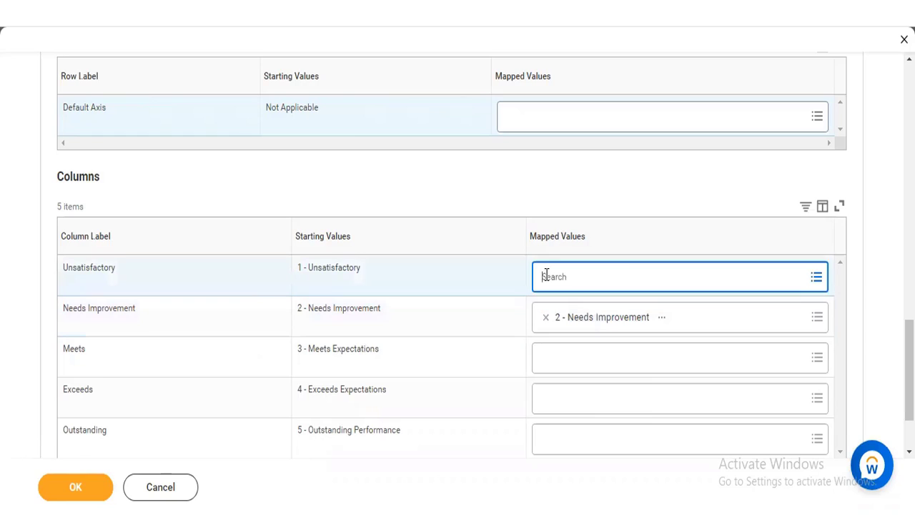
pyautogui.click(547, 276)
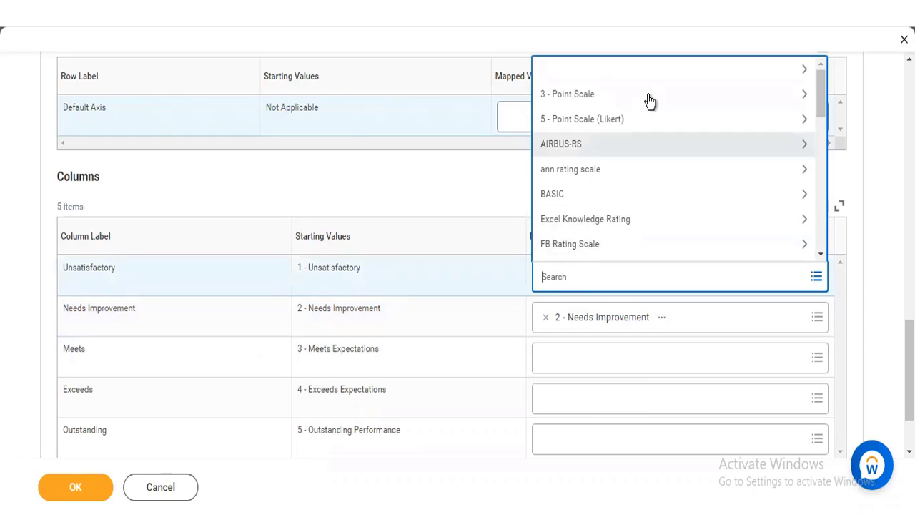
pyautogui.click(806, 95)
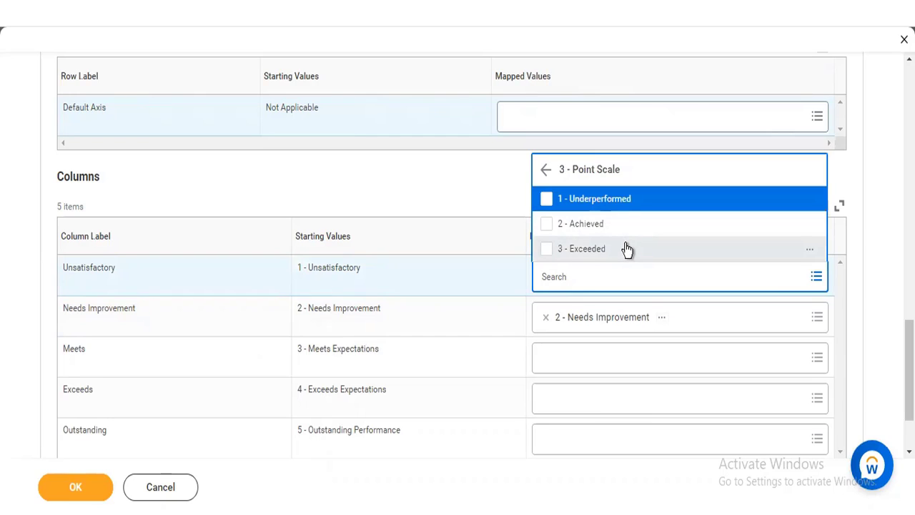
pyautogui.click(549, 202)
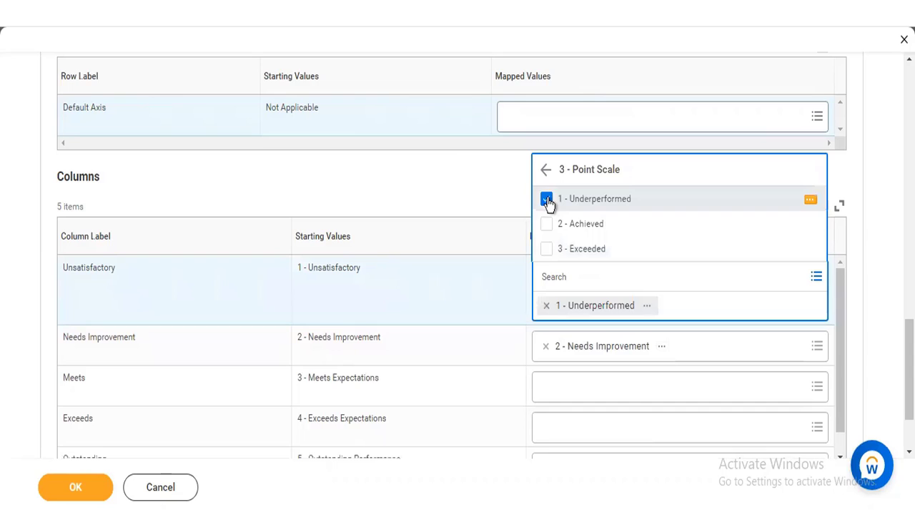
pyautogui.click(453, 164)
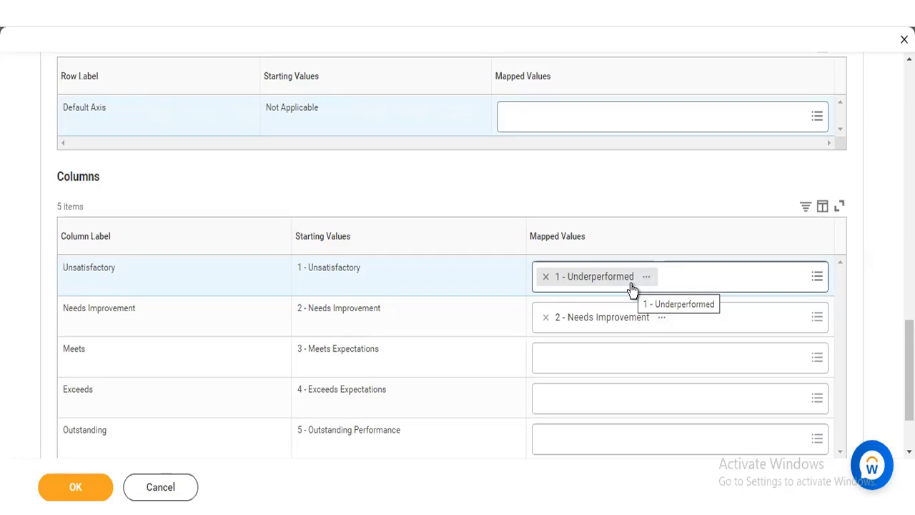
# Clear the Unsatisfactory column's mapped value and look through the available rating scales without choosing one
pyautogui.click(545, 281)
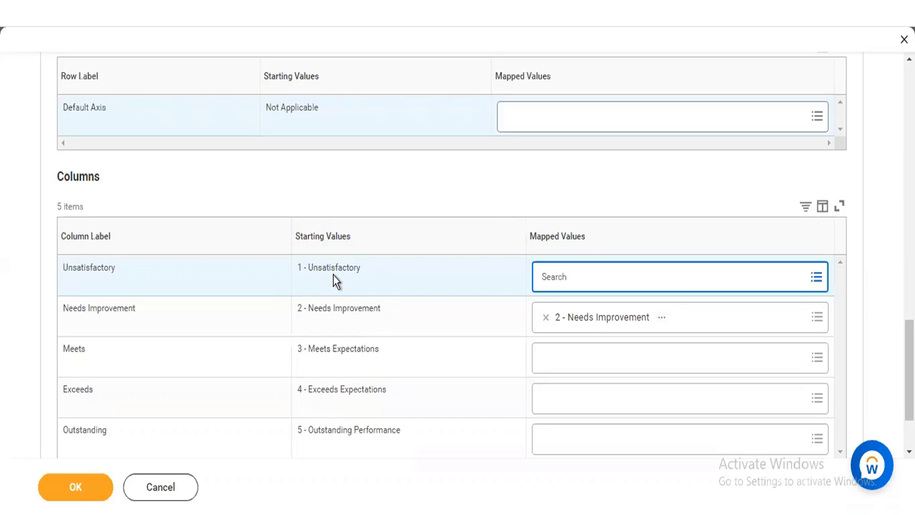
pyautogui.click(562, 278)
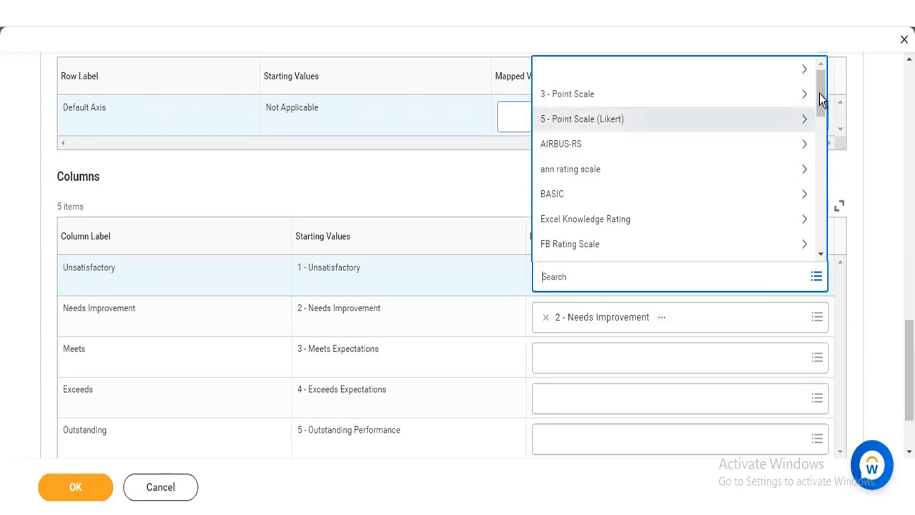
pyautogui.moveTo(819, 95); pyautogui.dragTo(816, 71)
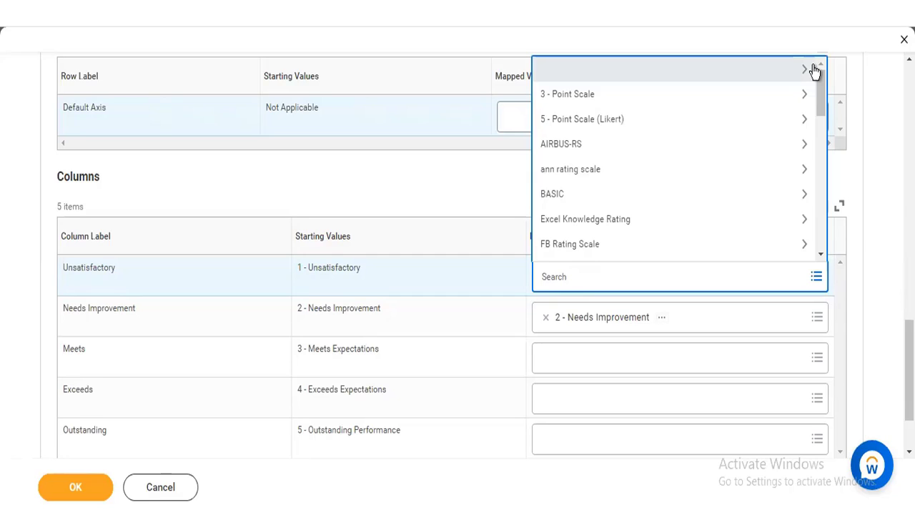
pyautogui.click(815, 71)
pyautogui.click(435, 187)
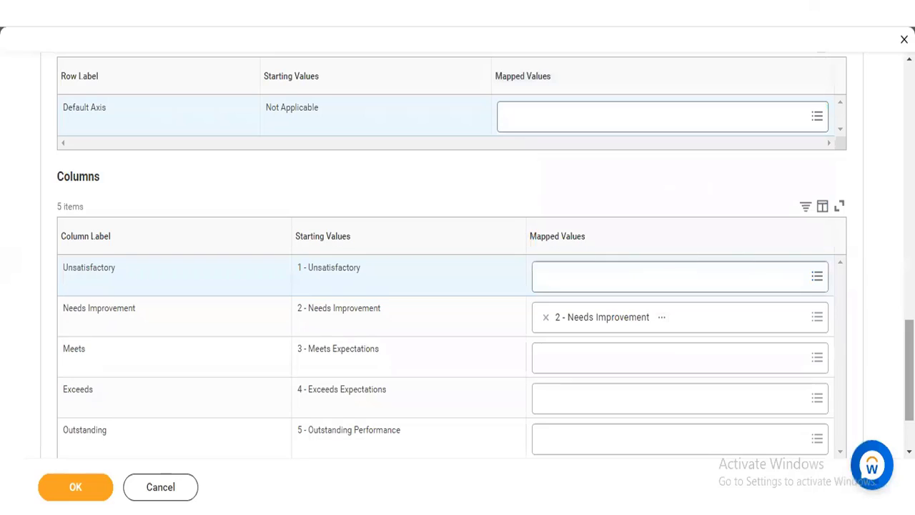
pyautogui.scroll(15, 834, 228)
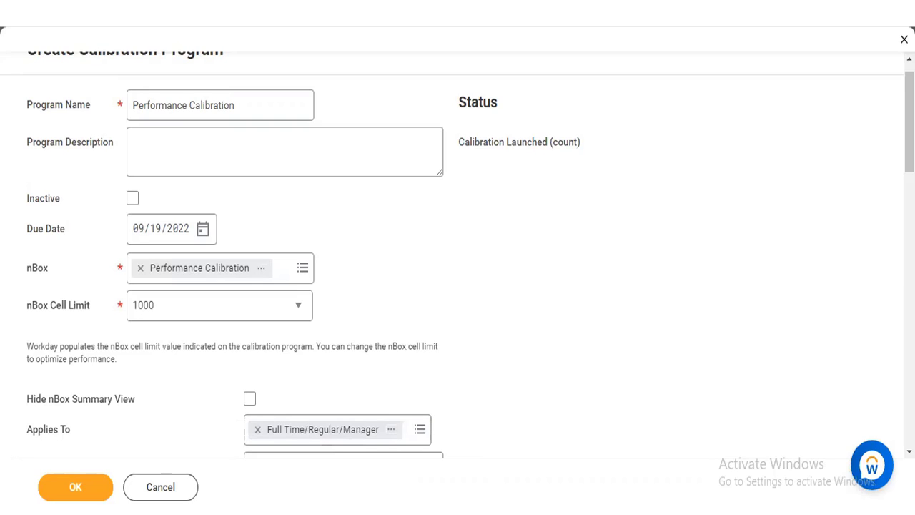
# Map the Default Axis row to the value Not Applicable in the calibration value mapping
pyautogui.scroll(-2, 458, 254)
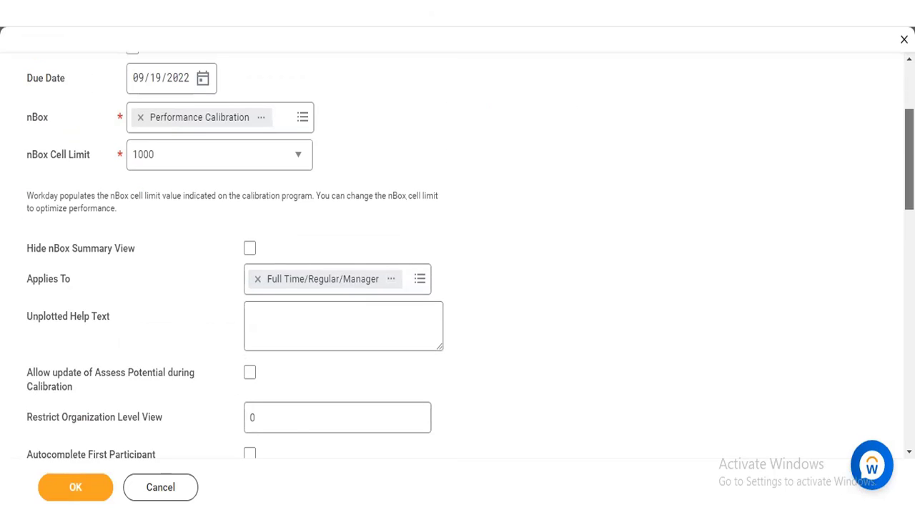
pyautogui.scroll(-2, 457, 255)
pyautogui.scroll(-1, 458, 254)
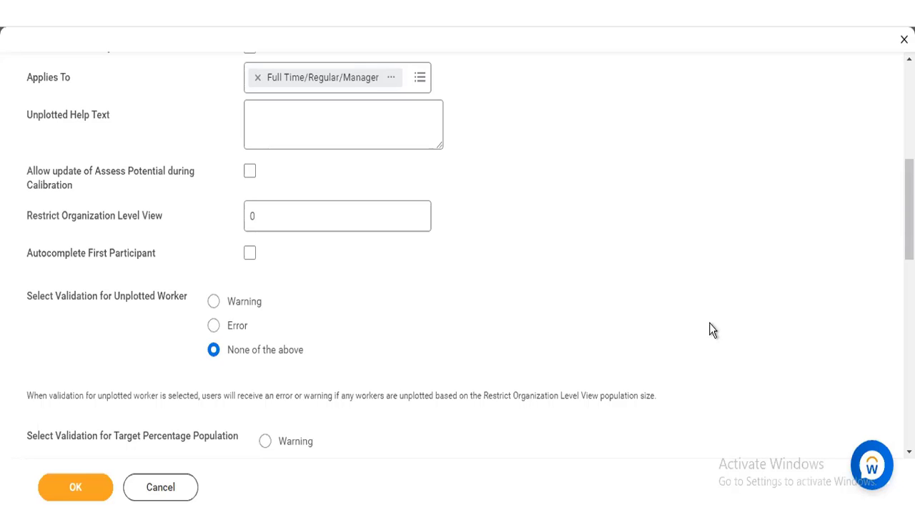
pyautogui.scroll(-4, 470, 249)
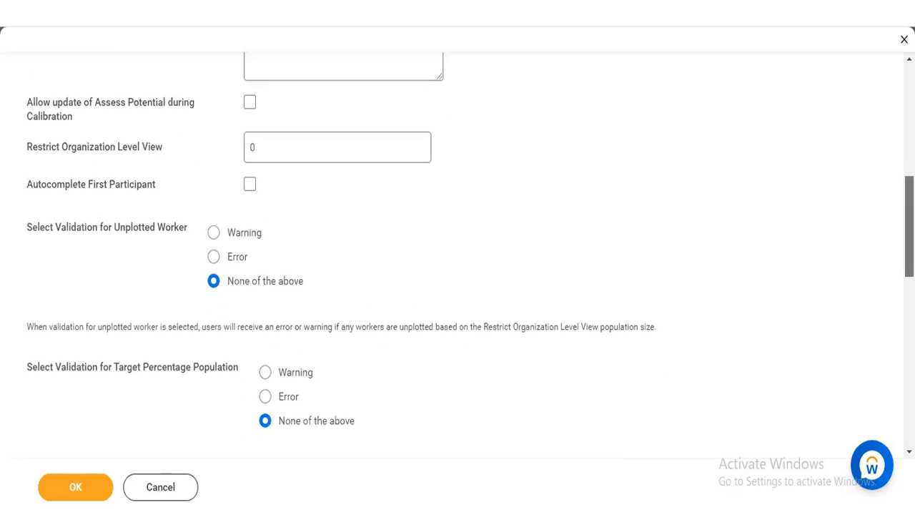
pyautogui.scroll(-1, 457, 271)
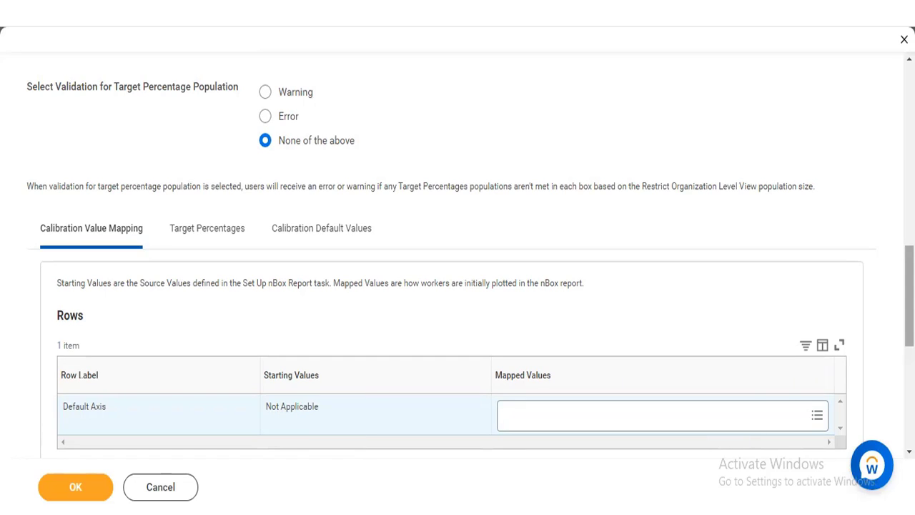
pyautogui.scroll(-3, 457, 286)
pyautogui.scroll(-5, 597, 224)
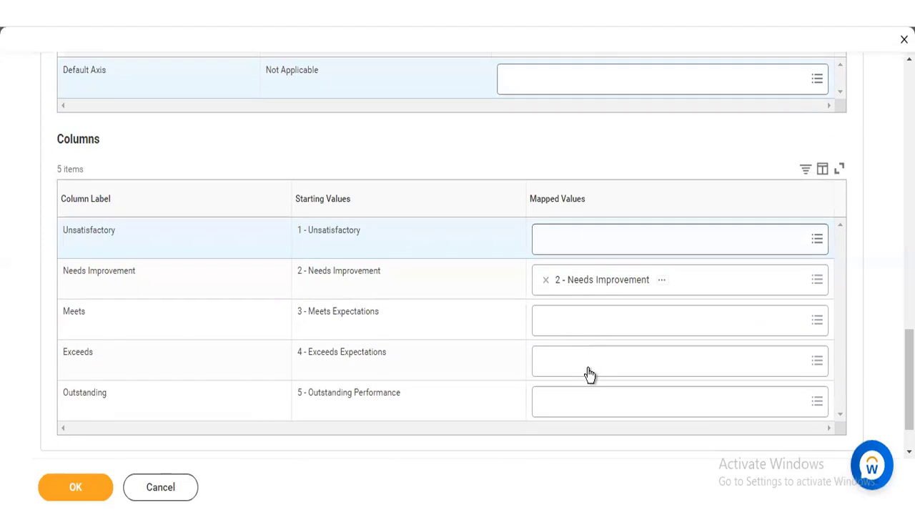
pyautogui.click(582, 82)
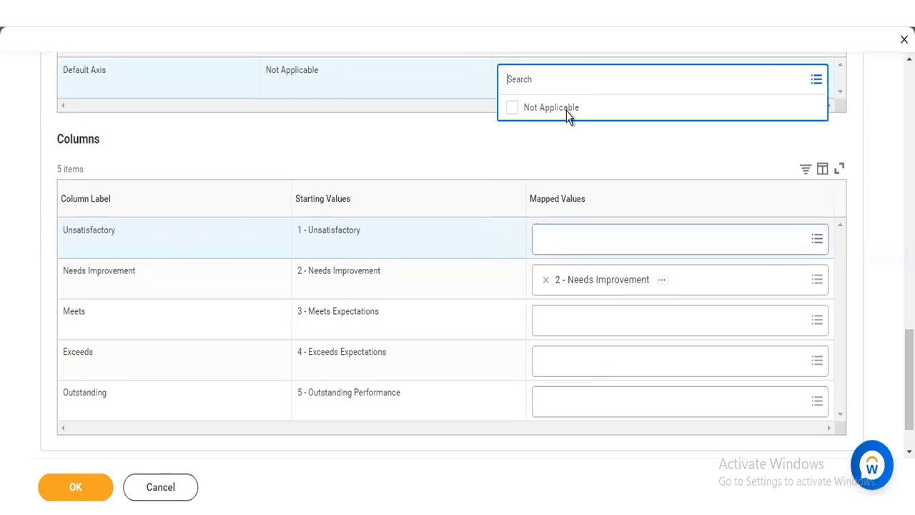
pyautogui.click(565, 106)
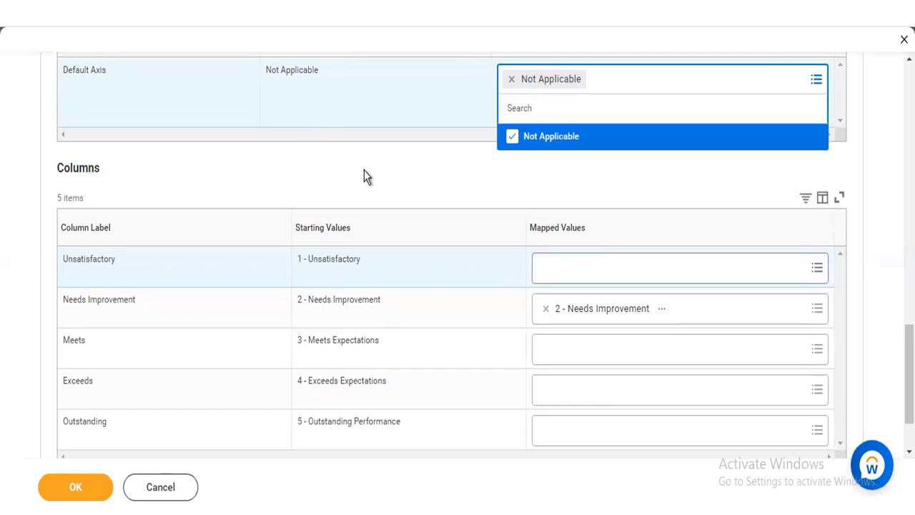
pyautogui.scroll(-2, 529, 246)
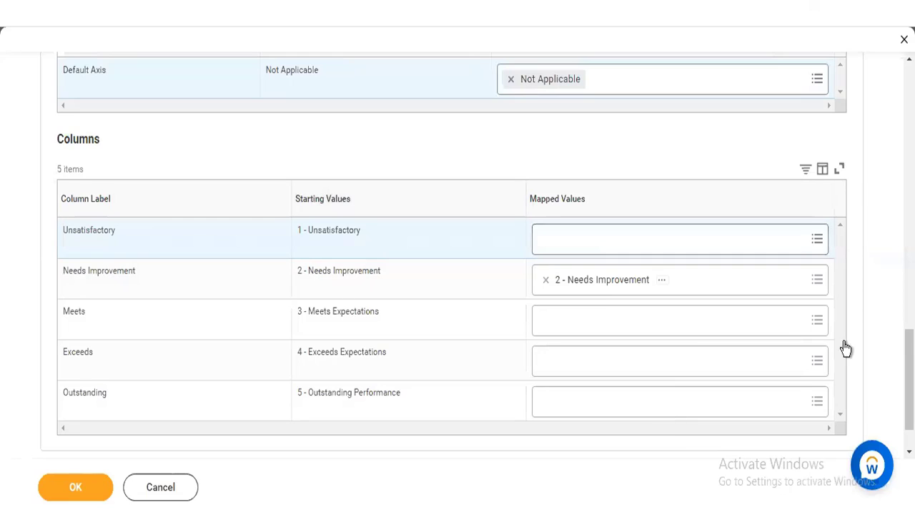
# Review the target percentages for each nBox box, and open the program's calibration default values
pyautogui.scroll(3, 231, 82)
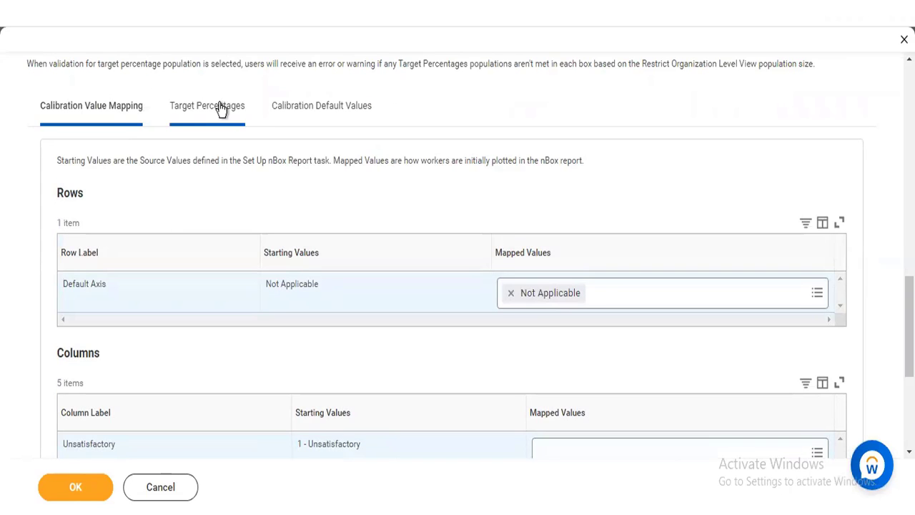
pyautogui.click(222, 108)
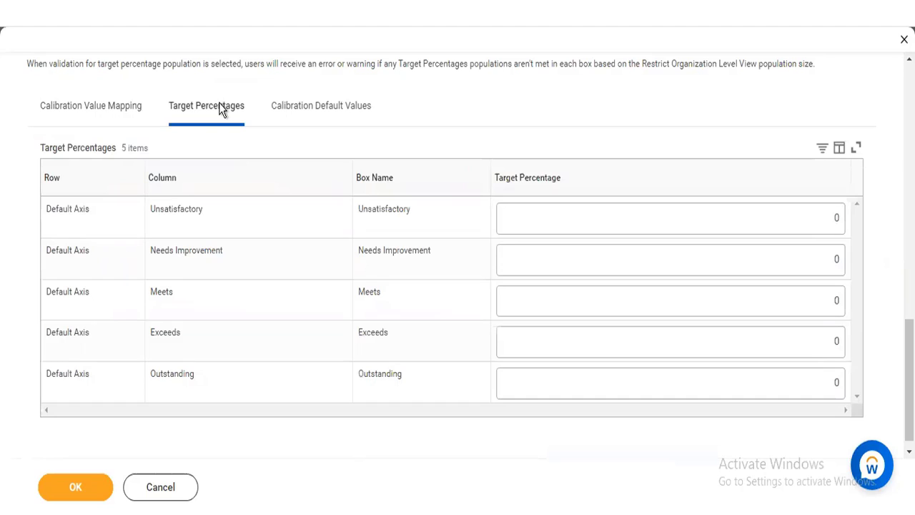
pyautogui.click(306, 116)
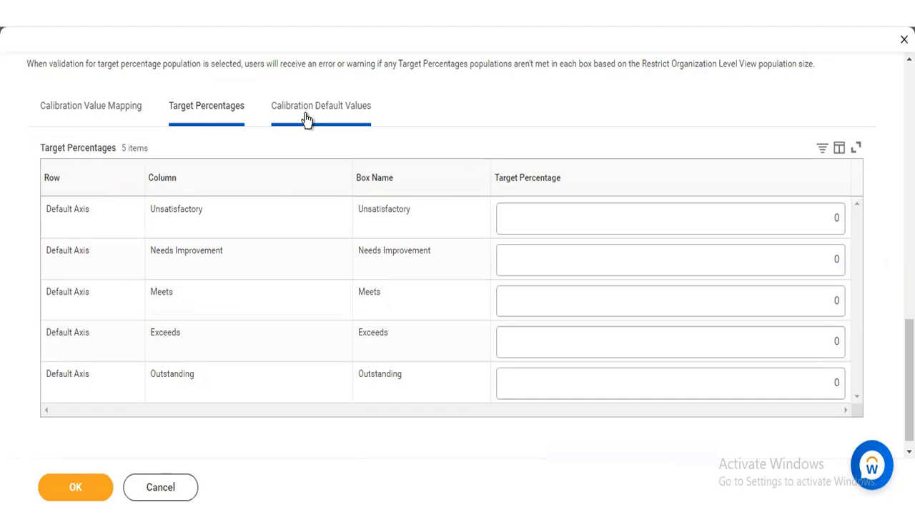